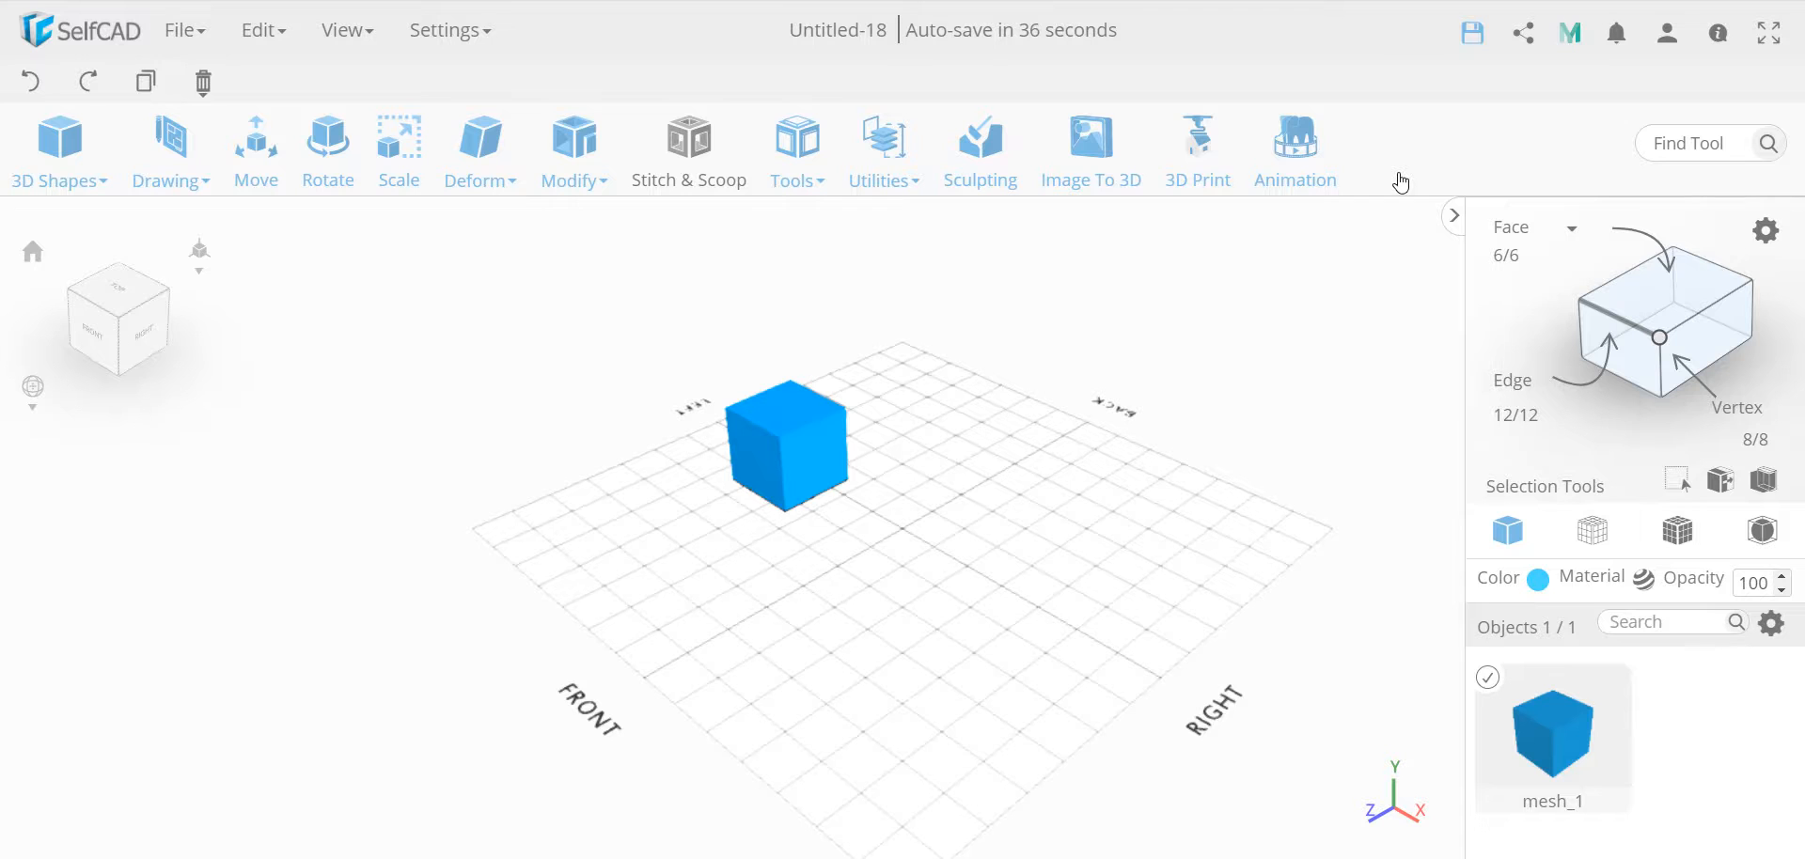
- Delete the existing cube and import the file 131vu_assy_asm.stp from the Desktop
{"action": "key", "text": "Delete"}
{"action": "key", "text": "Return"}
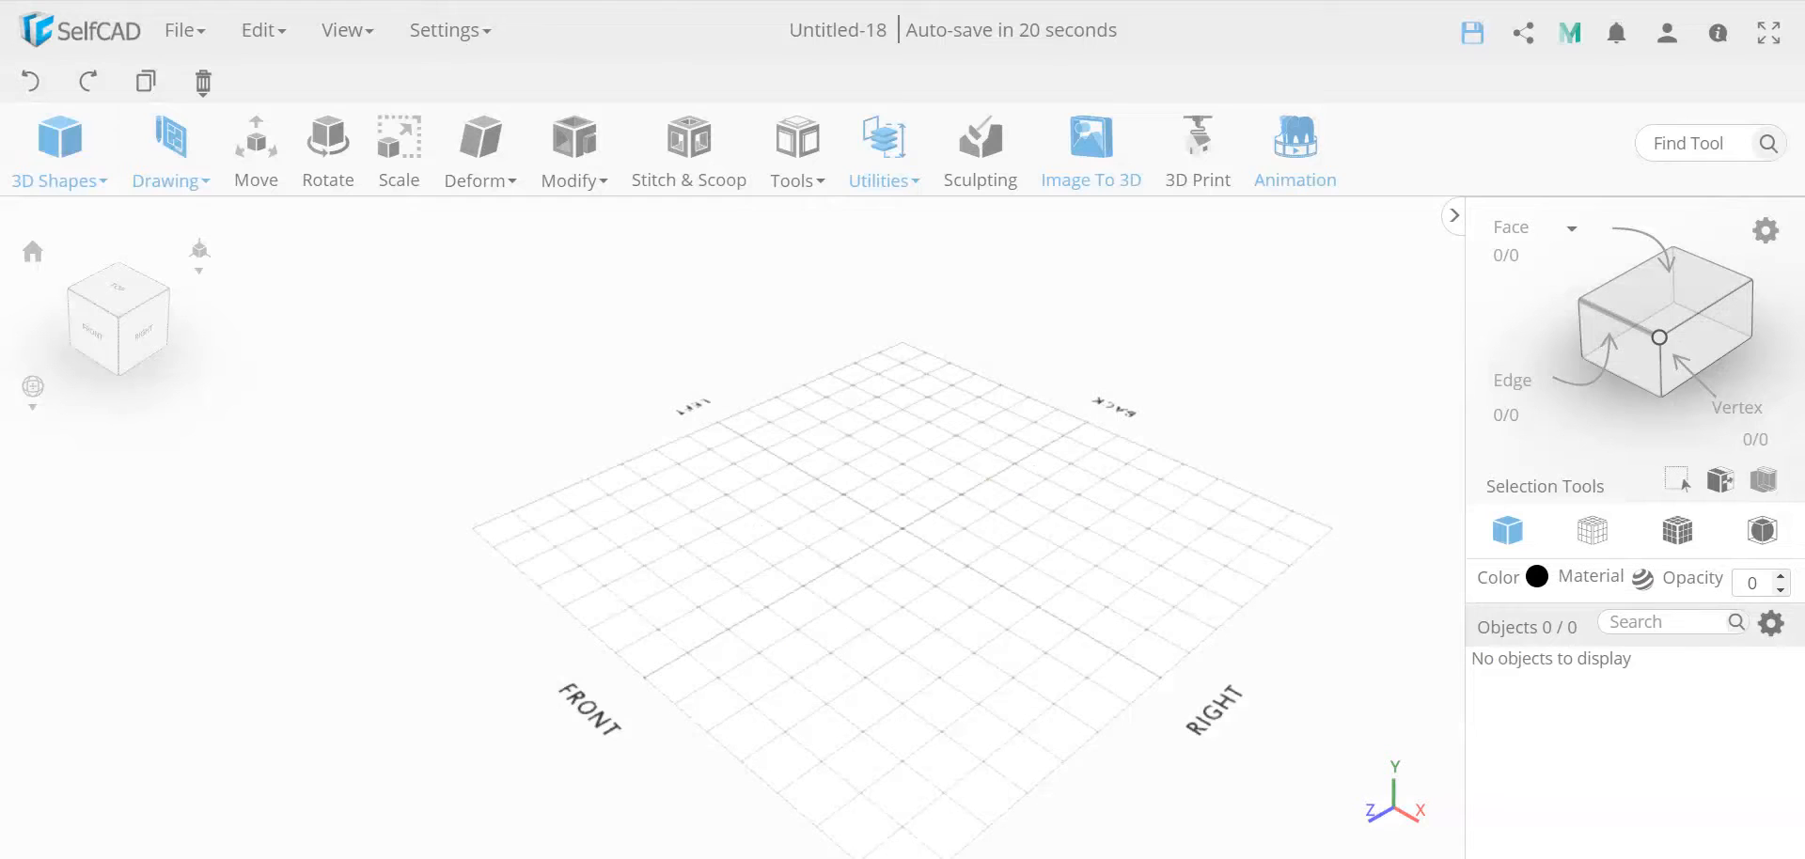
{"action": "left_click", "coordinate": [192, 115]}
{"action": "left_click", "coordinate": [185, 31]}
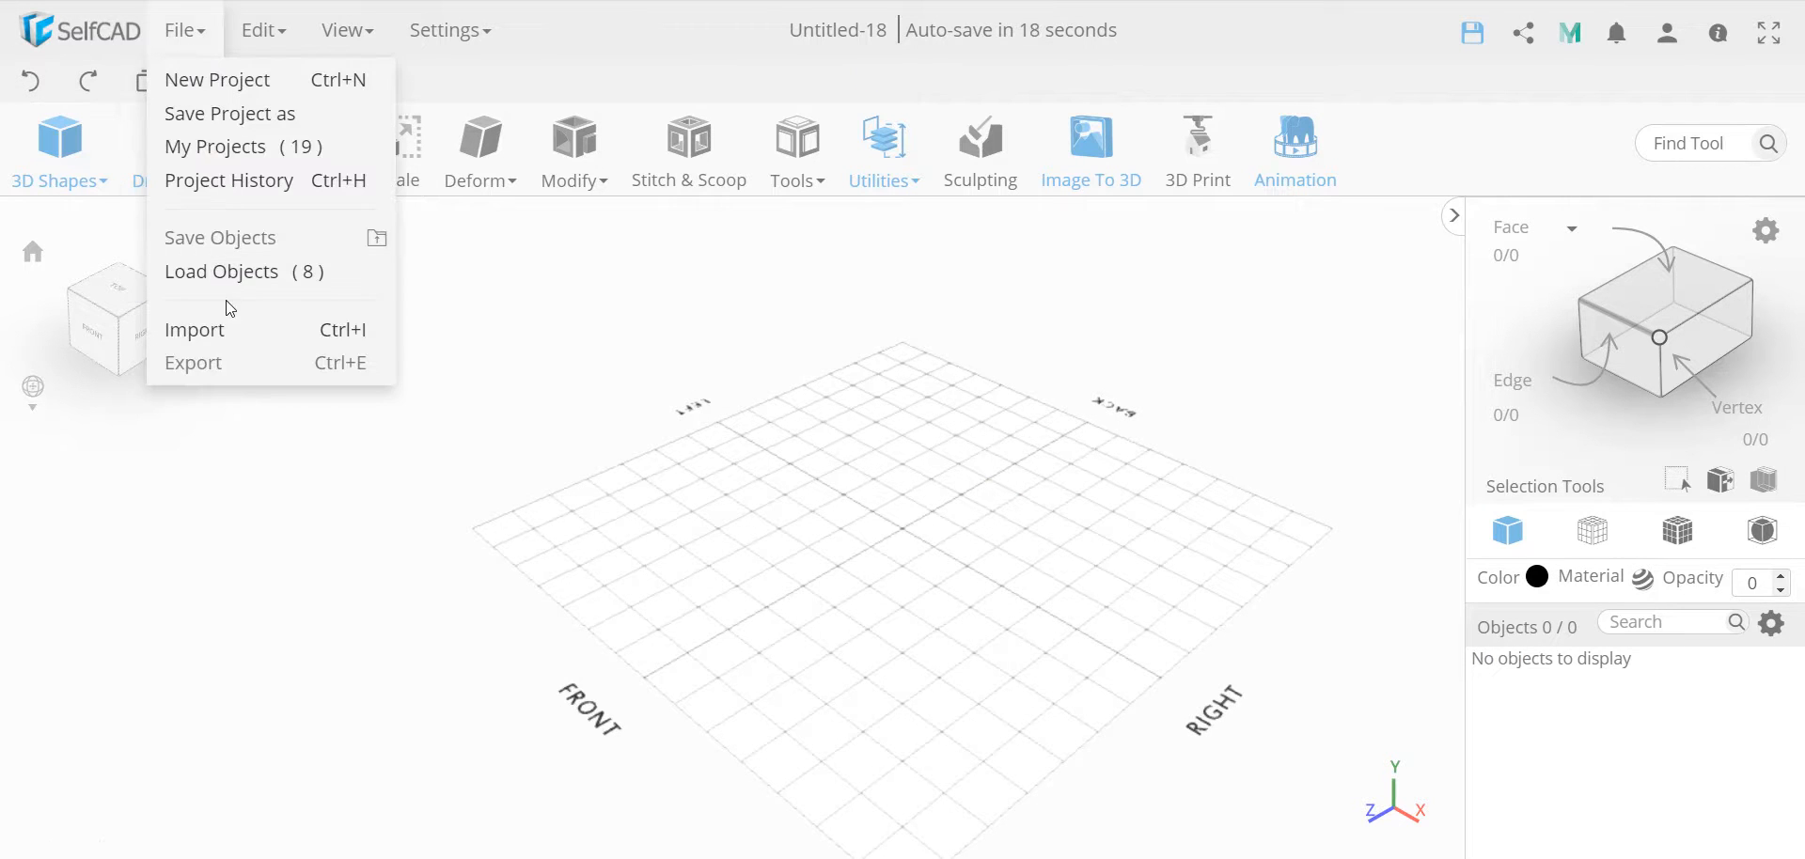
{"action": "left_click", "coordinate": [226, 326]}
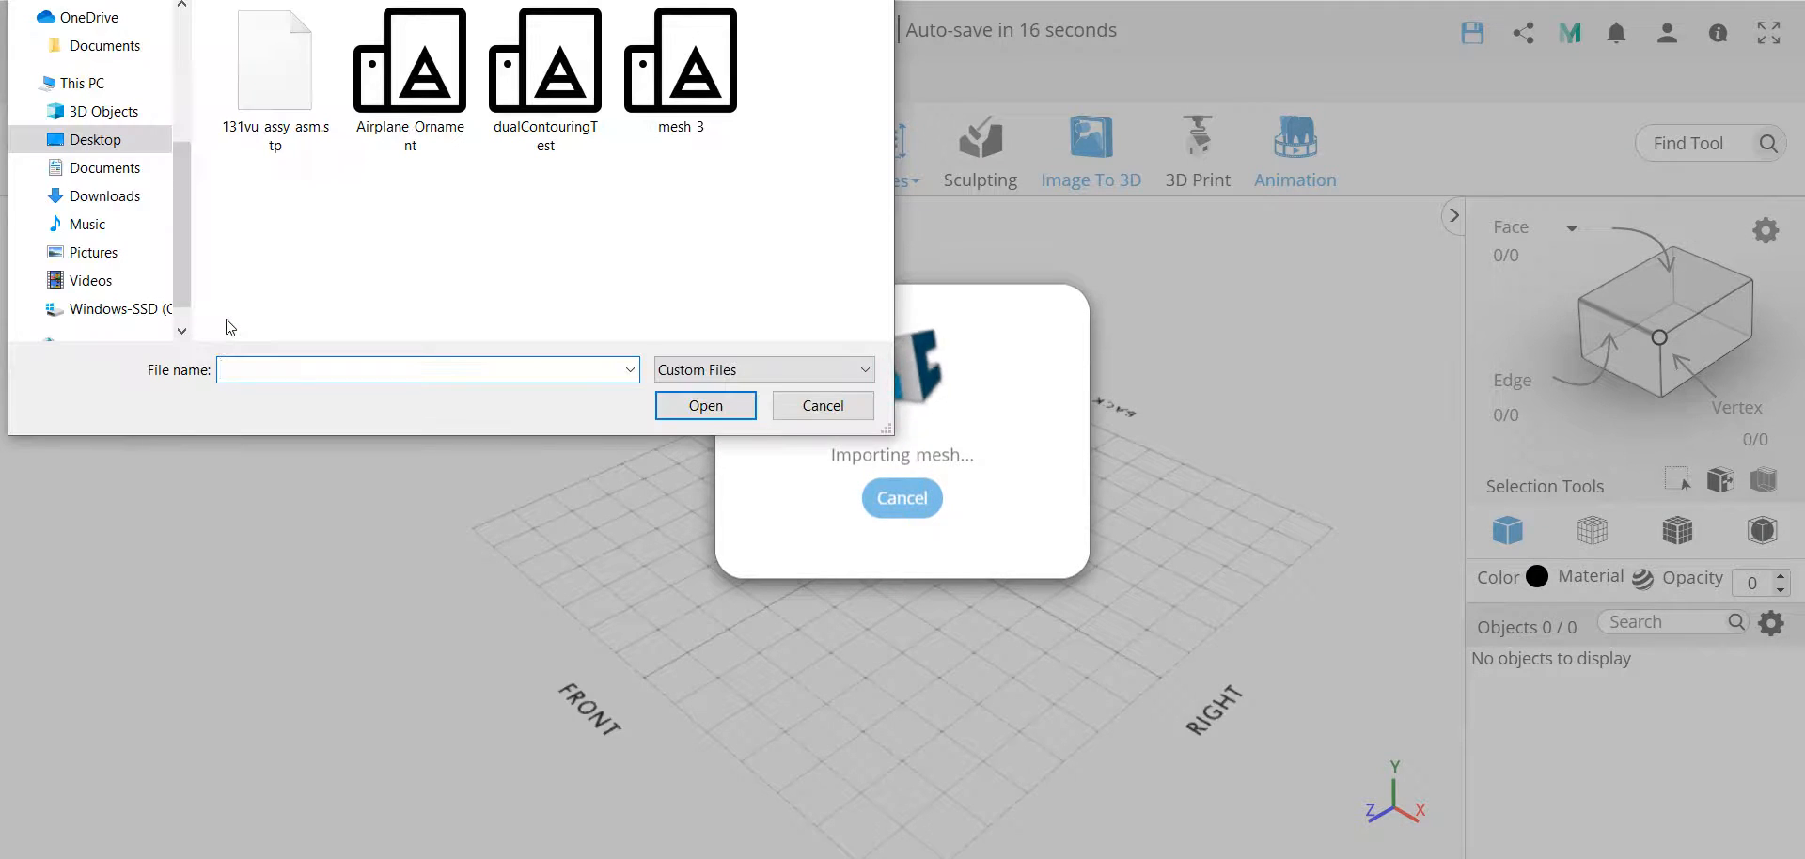
{"action": "left_click", "coordinate": [271, 94]}
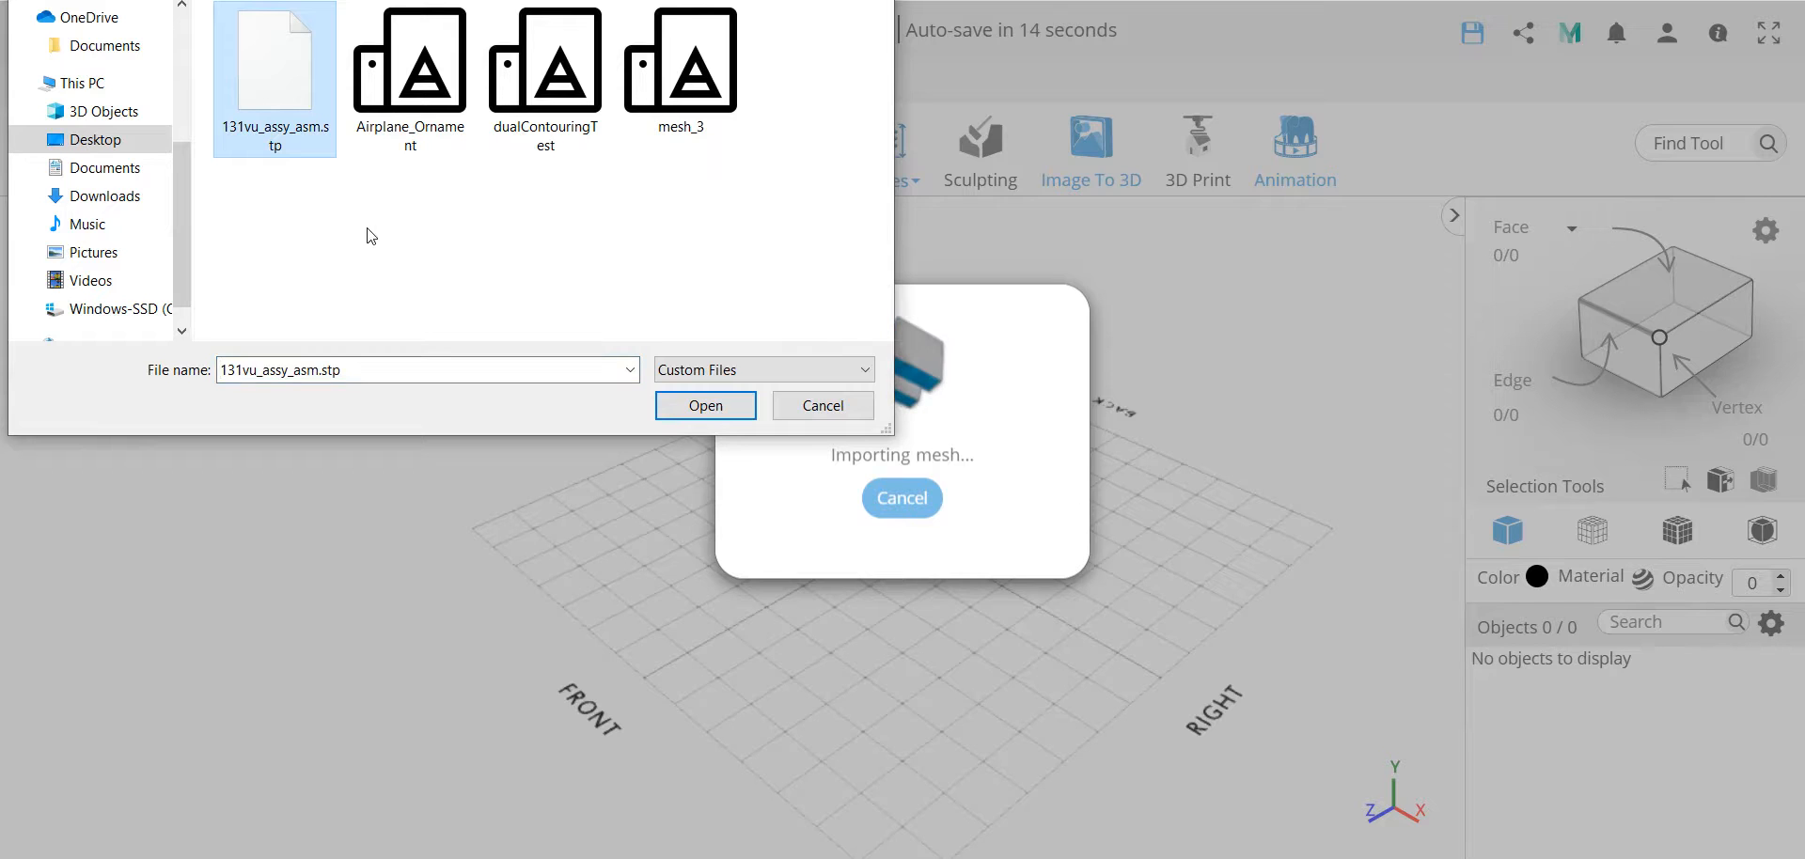
{"action": "left_click", "coordinate": [706, 407]}
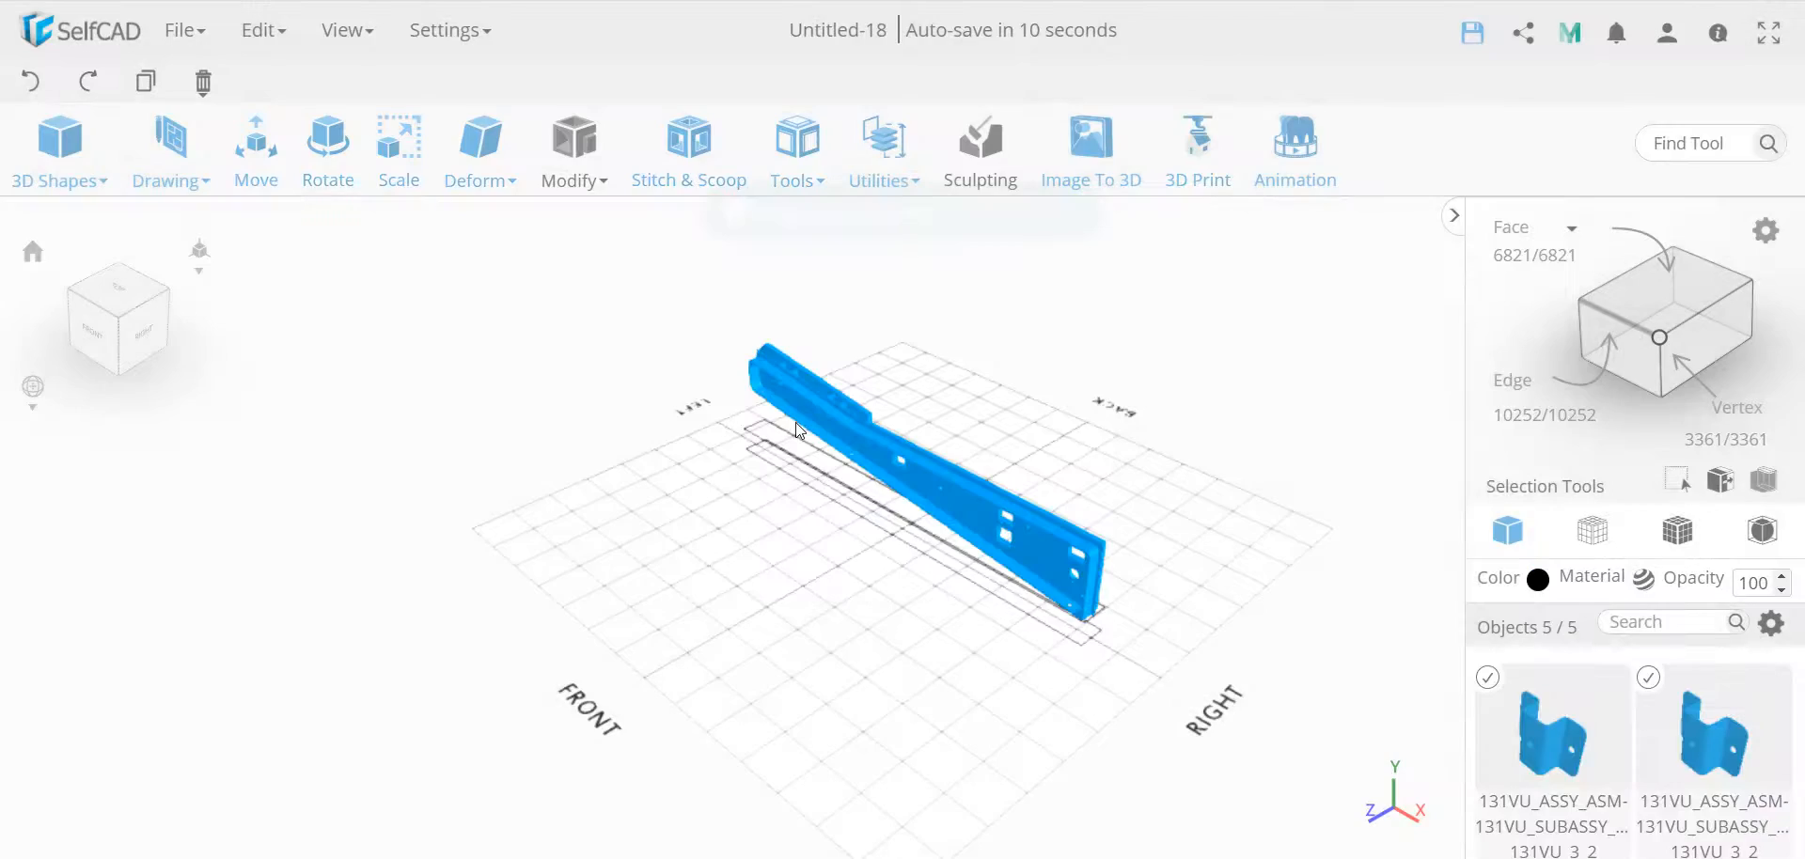
- Examine the imported assembly and its object list, deselect all parts, and inspect the holes at the panel's wide end
{"action": "scroll", "coordinate": [906, 504], "scroll_direction": "up", "scroll_amount": 5}
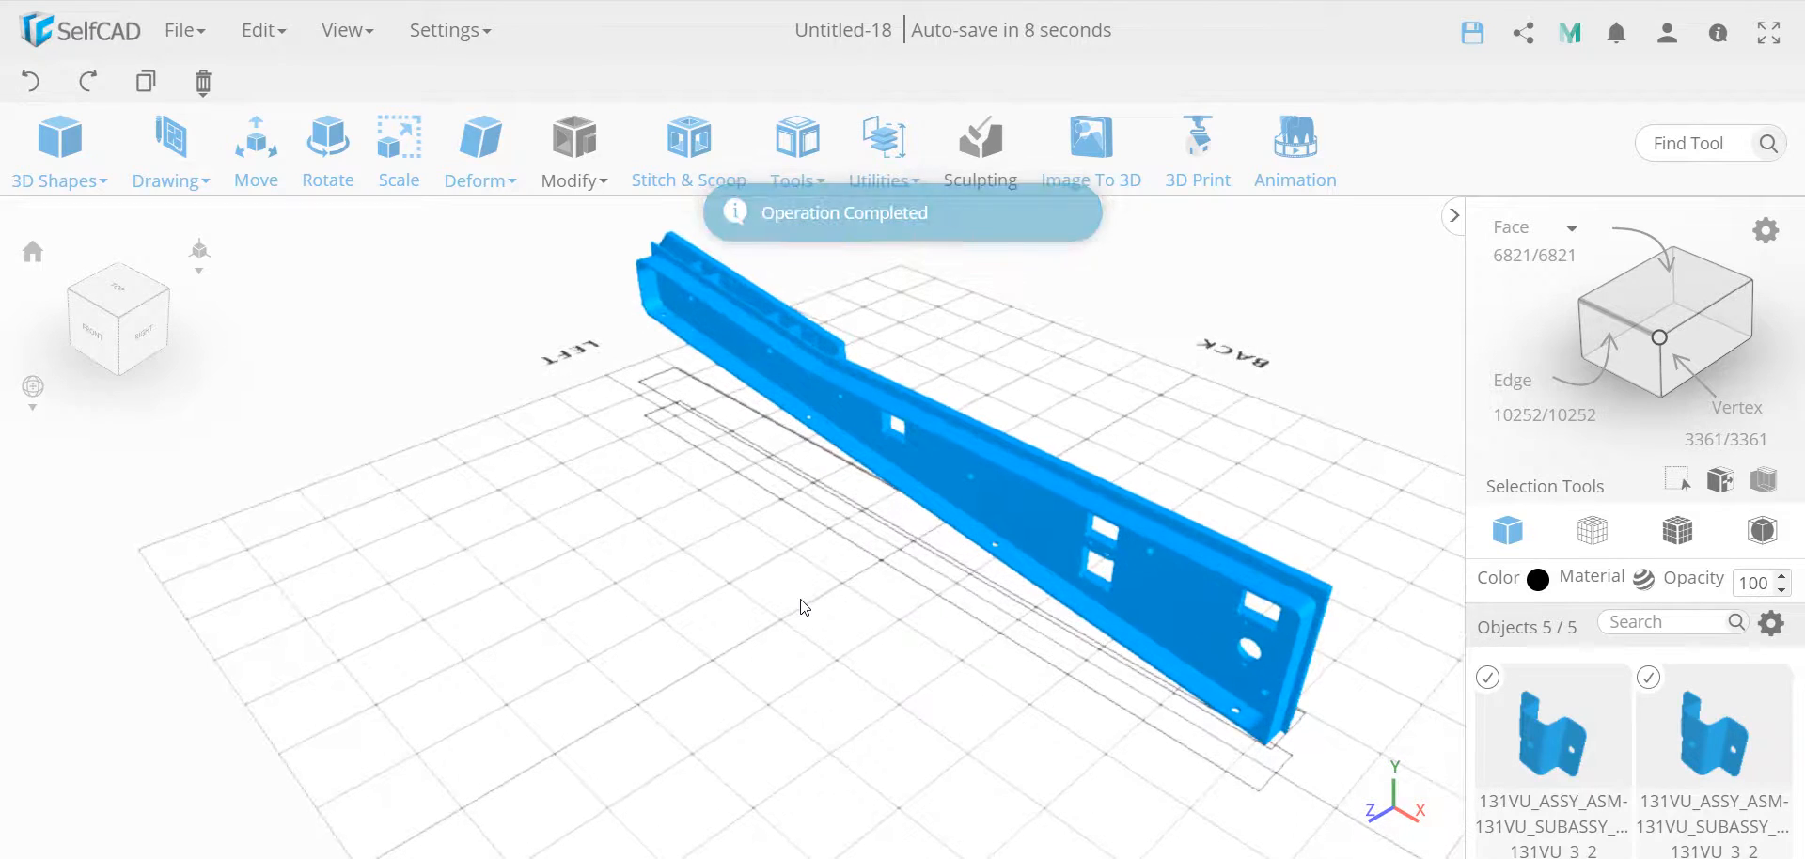
{"action": "left_click_drag", "start_coordinate": [763, 617], "coordinate": [949, 724]}
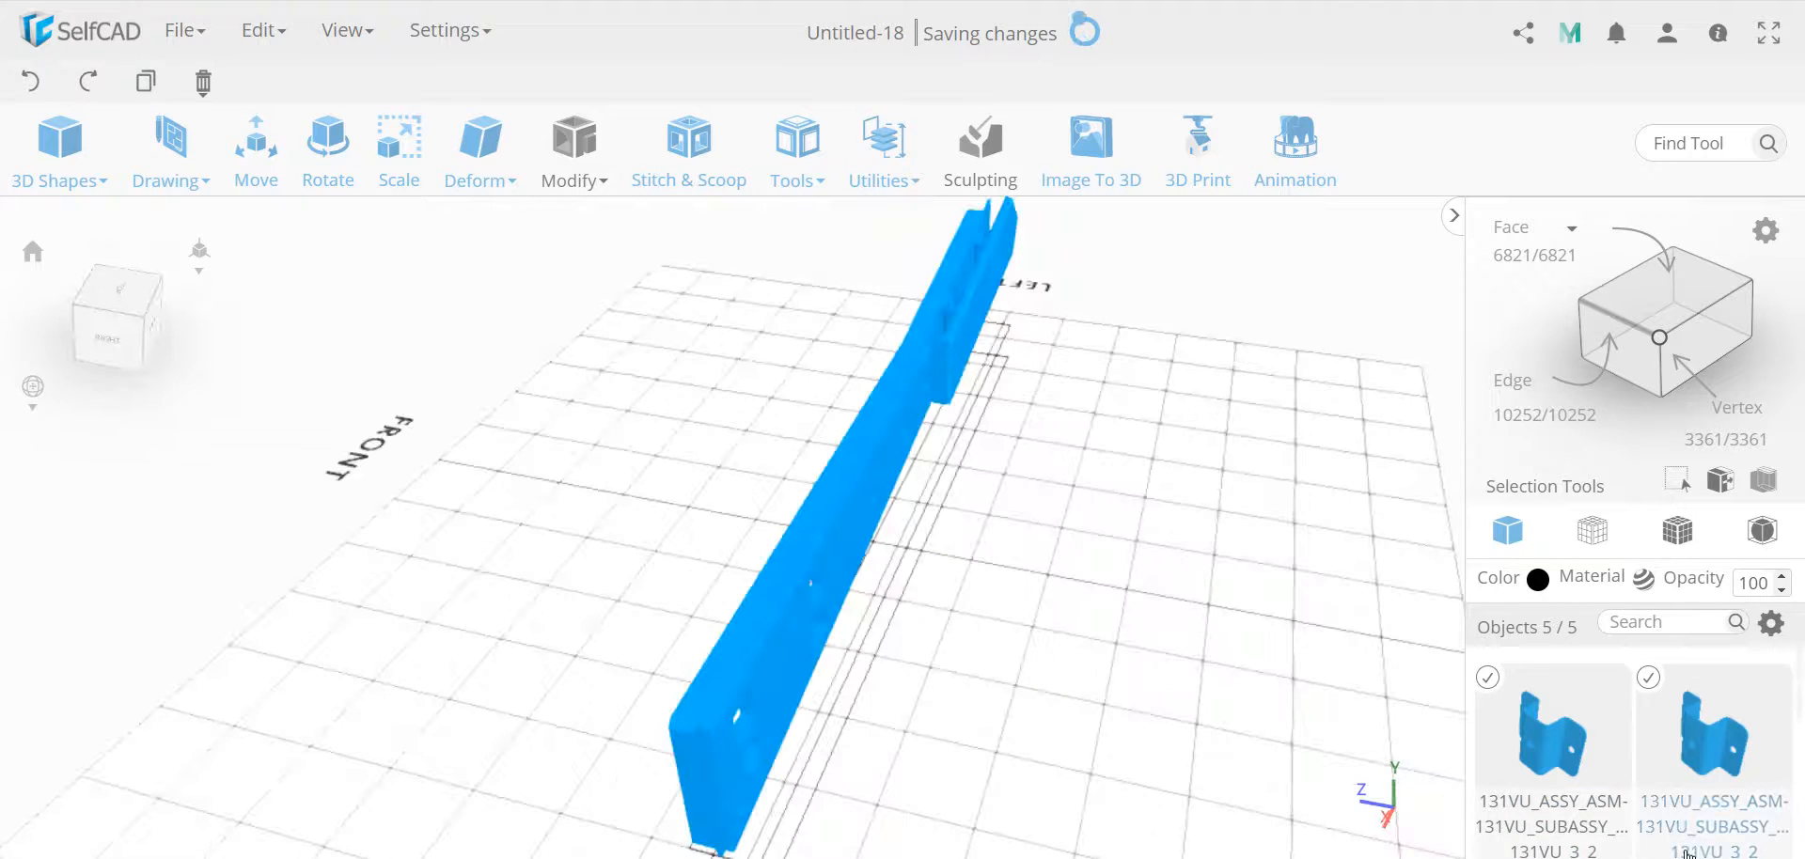
{"action": "scroll", "coordinate": [1639, 780], "scroll_direction": "down", "scroll_amount": 5}
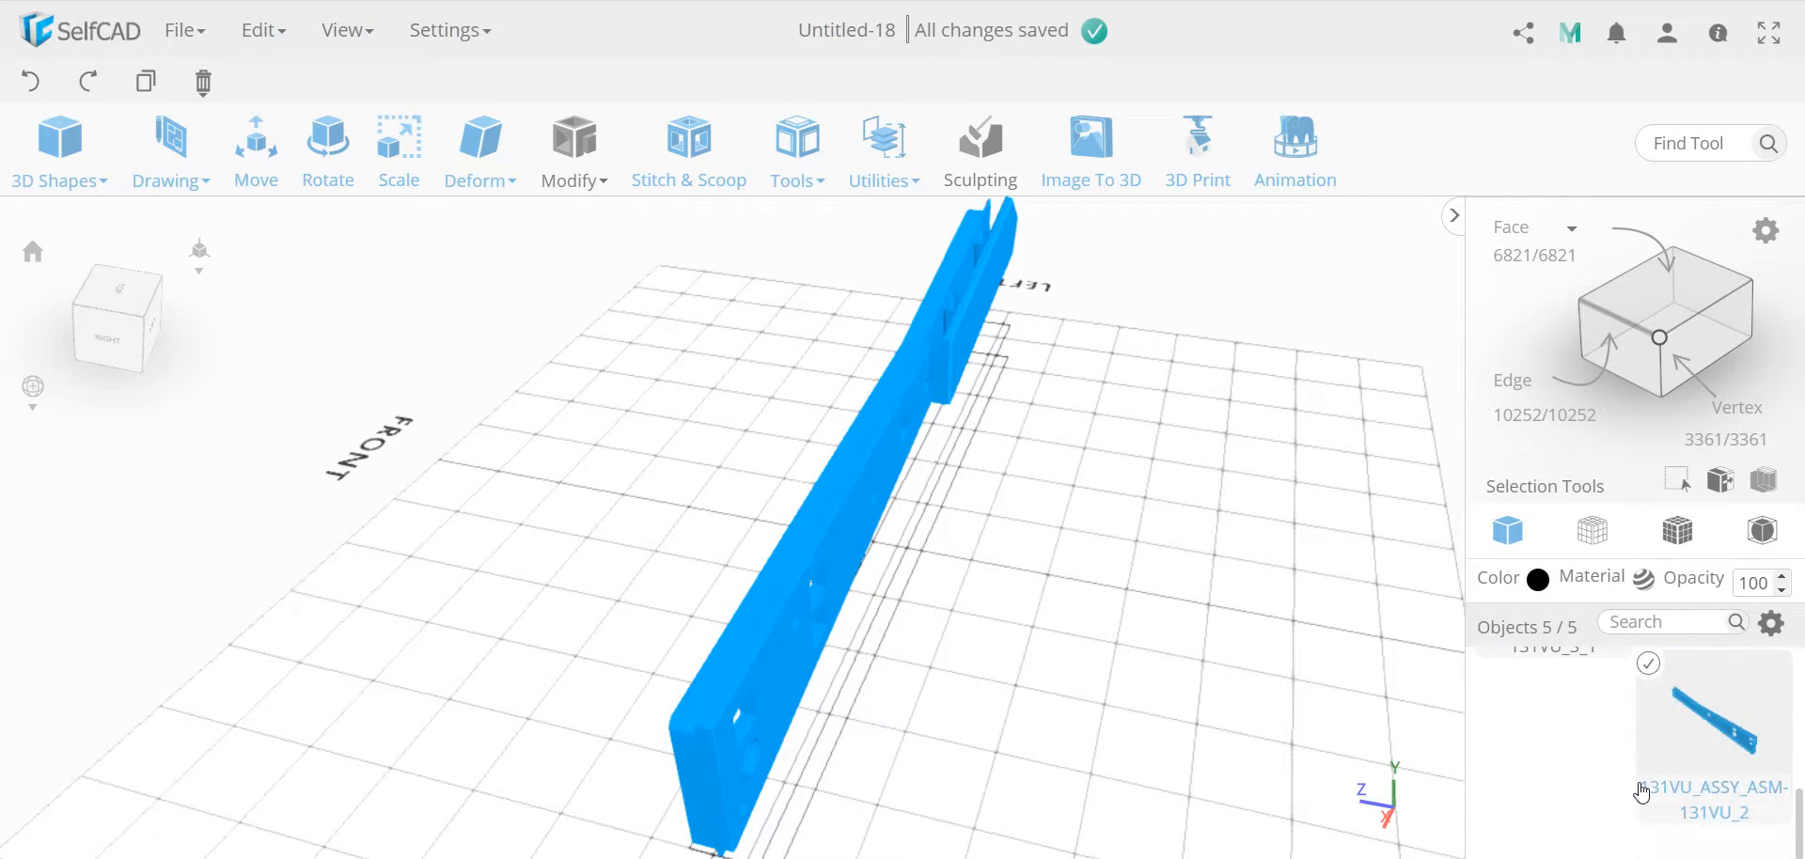
{"action": "scroll", "coordinate": [1639, 780], "scroll_direction": "up", "scroll_amount": 5}
{"action": "scroll", "coordinate": [1640, 793], "scroll_direction": "up", "scroll_amount": 1}
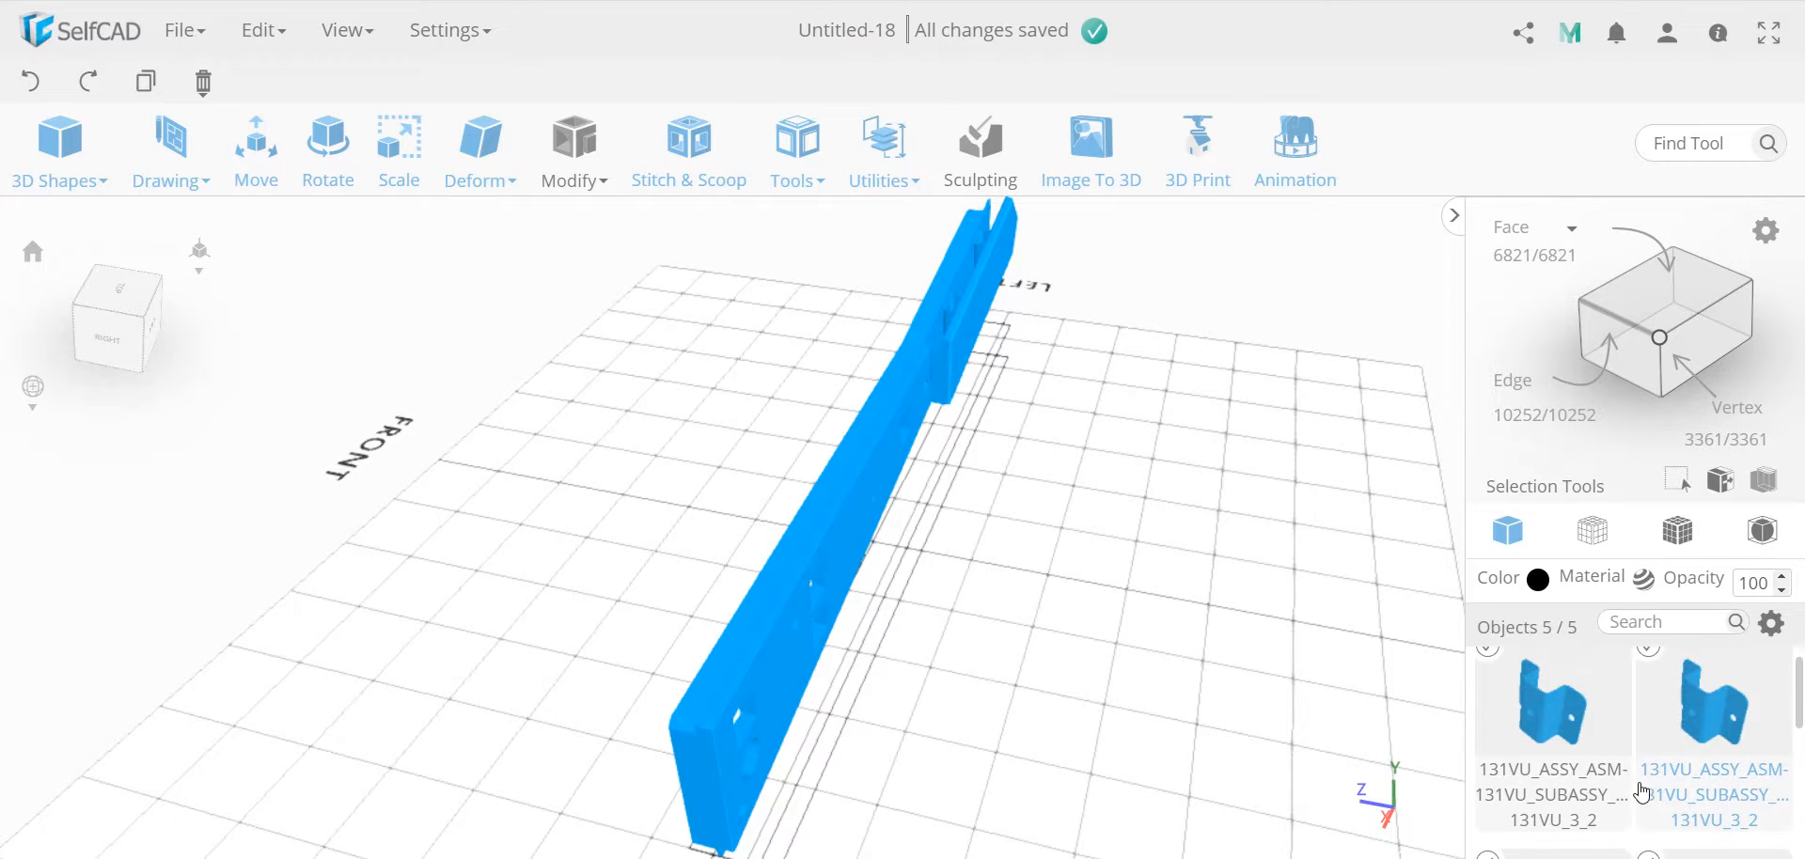
{"action": "left_click", "coordinate": [1194, 637]}
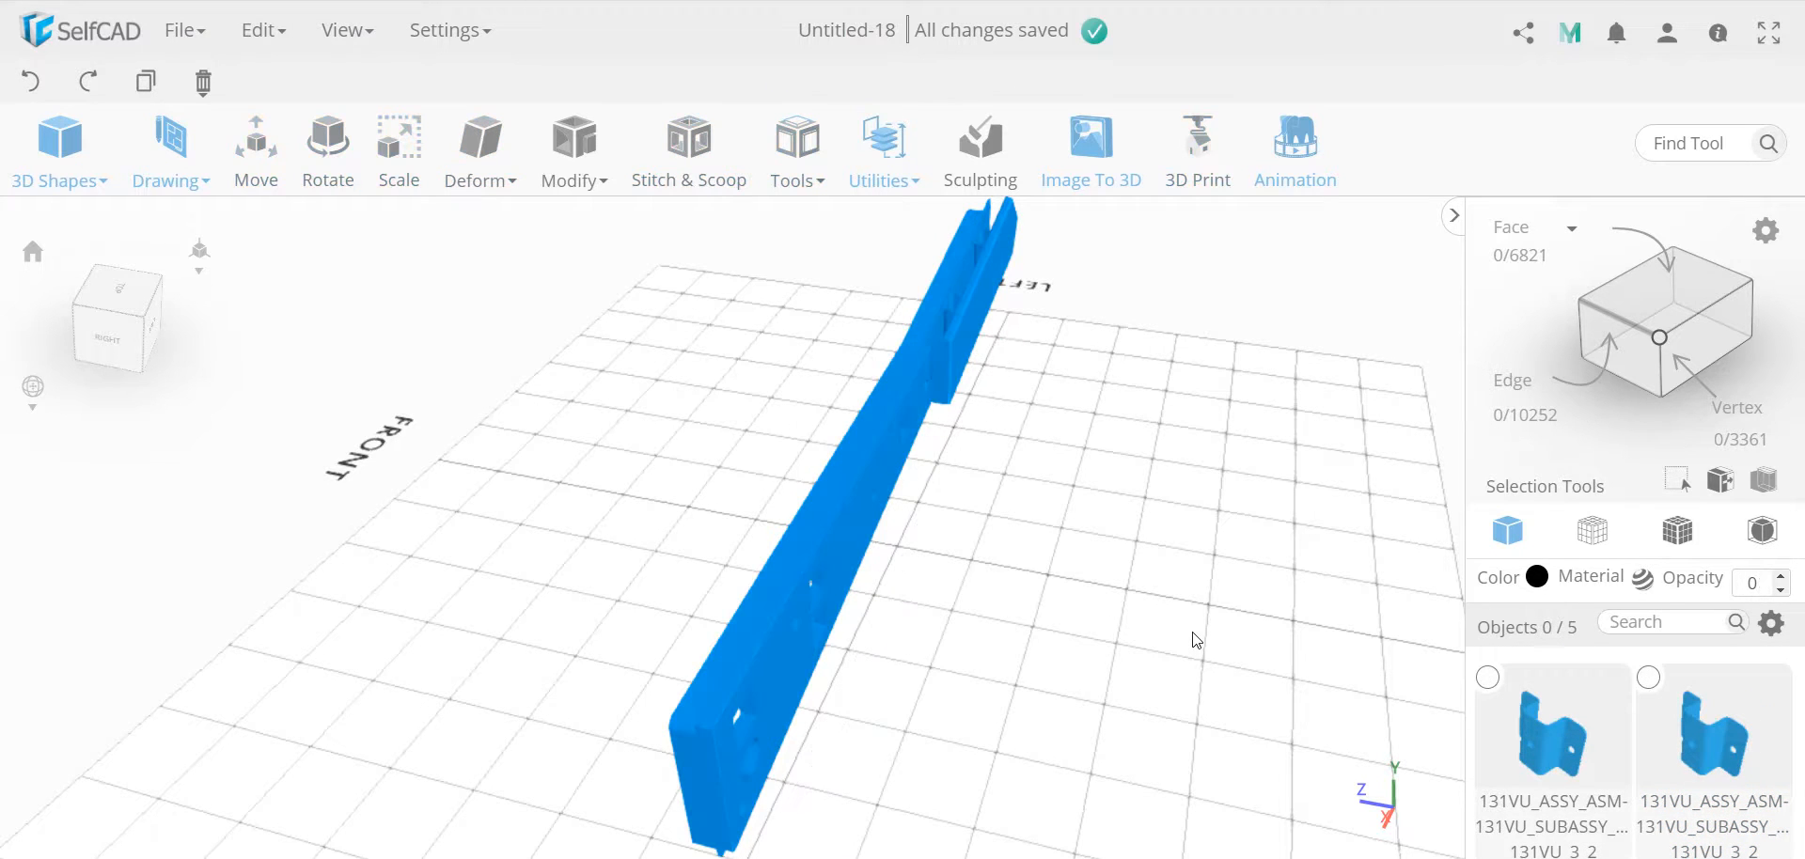
{"action": "left_click_drag", "start_coordinate": [1193, 637], "coordinate": [980, 602]}
{"action": "scroll", "coordinate": [510, 504], "scroll_direction": "up", "scroll_amount": 8}
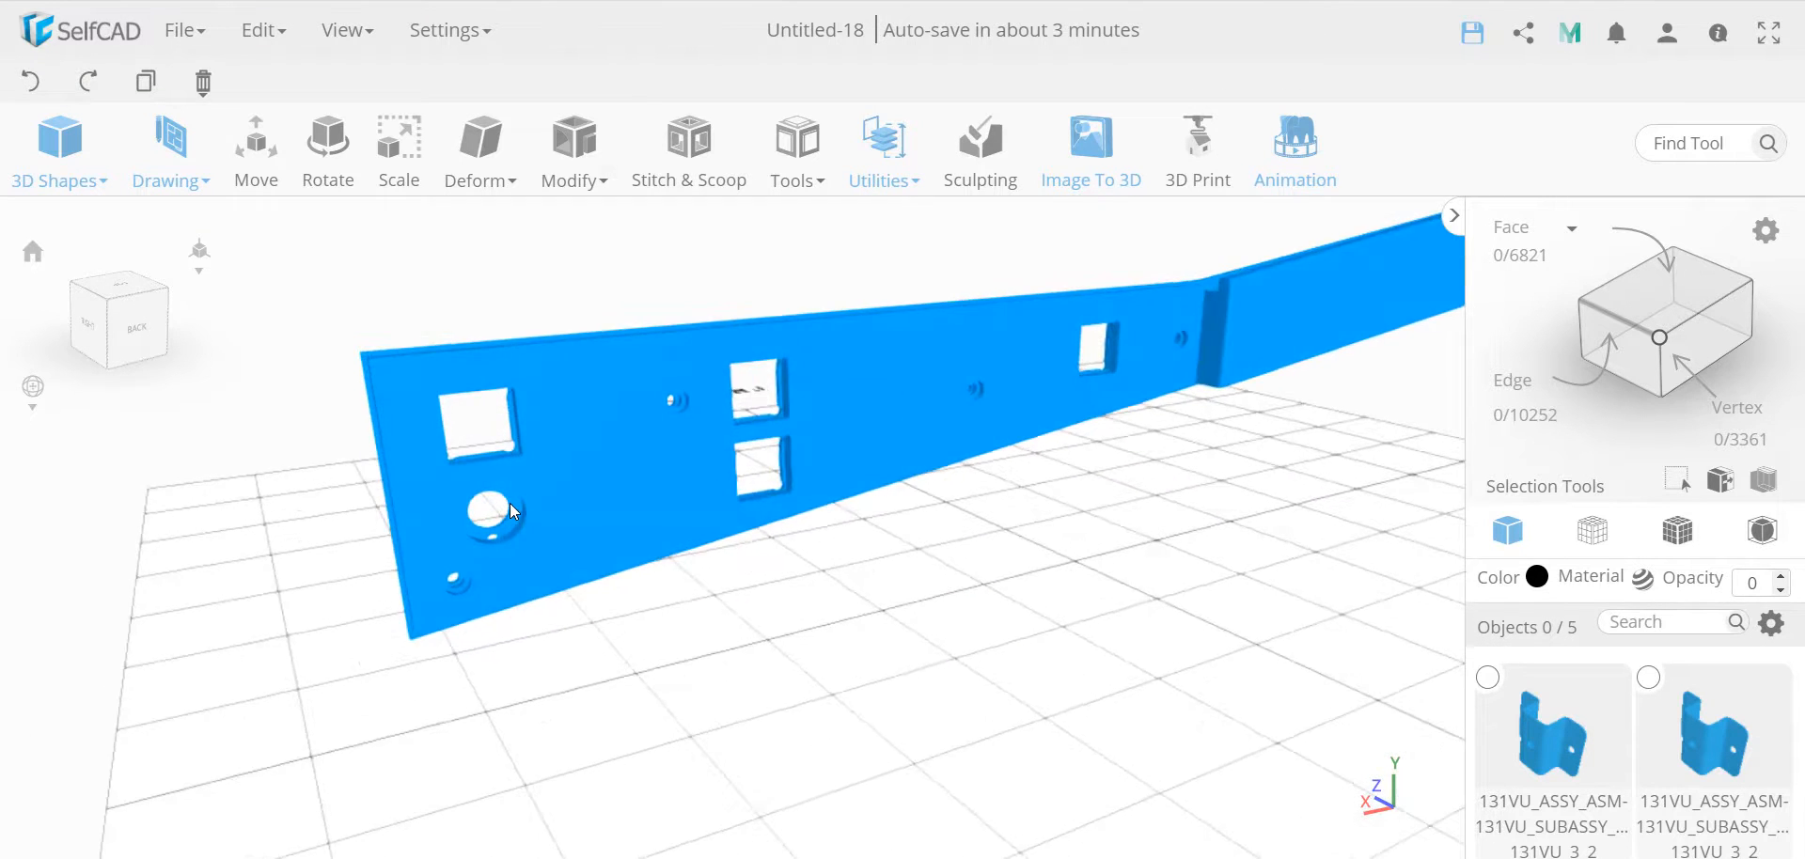
{"action": "scroll", "coordinate": [511, 505], "scroll_direction": "up", "scroll_amount": 1}
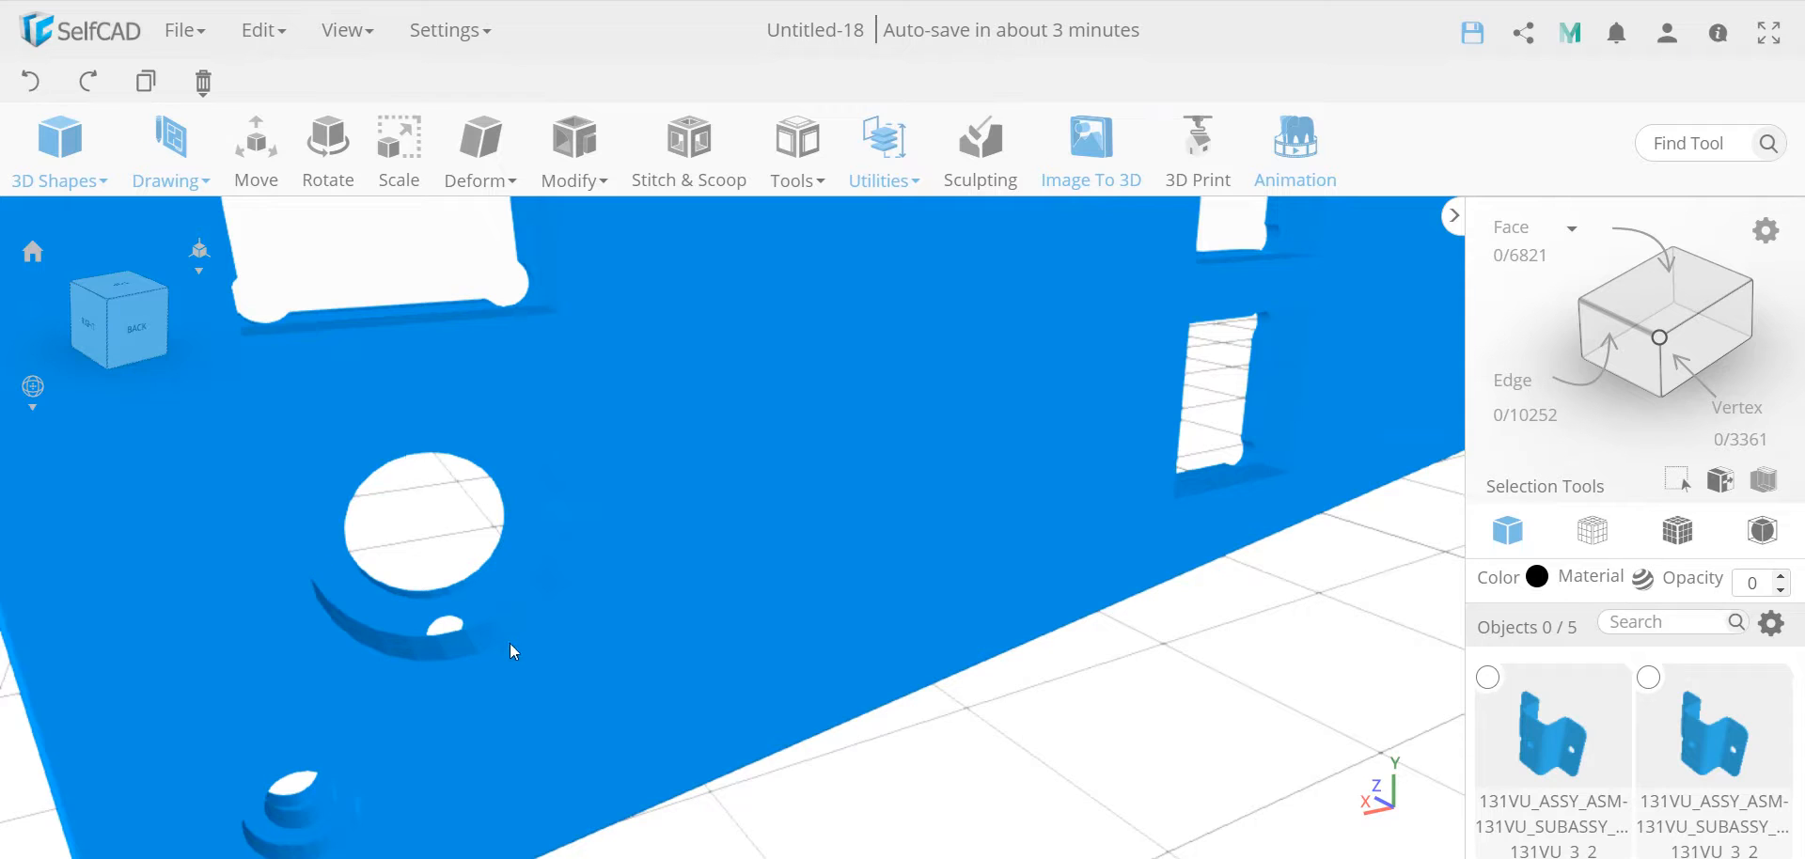
- Select the large panel, switch to face selection and show its mesh edges
{"action": "left_click", "coordinate": [753, 481]}
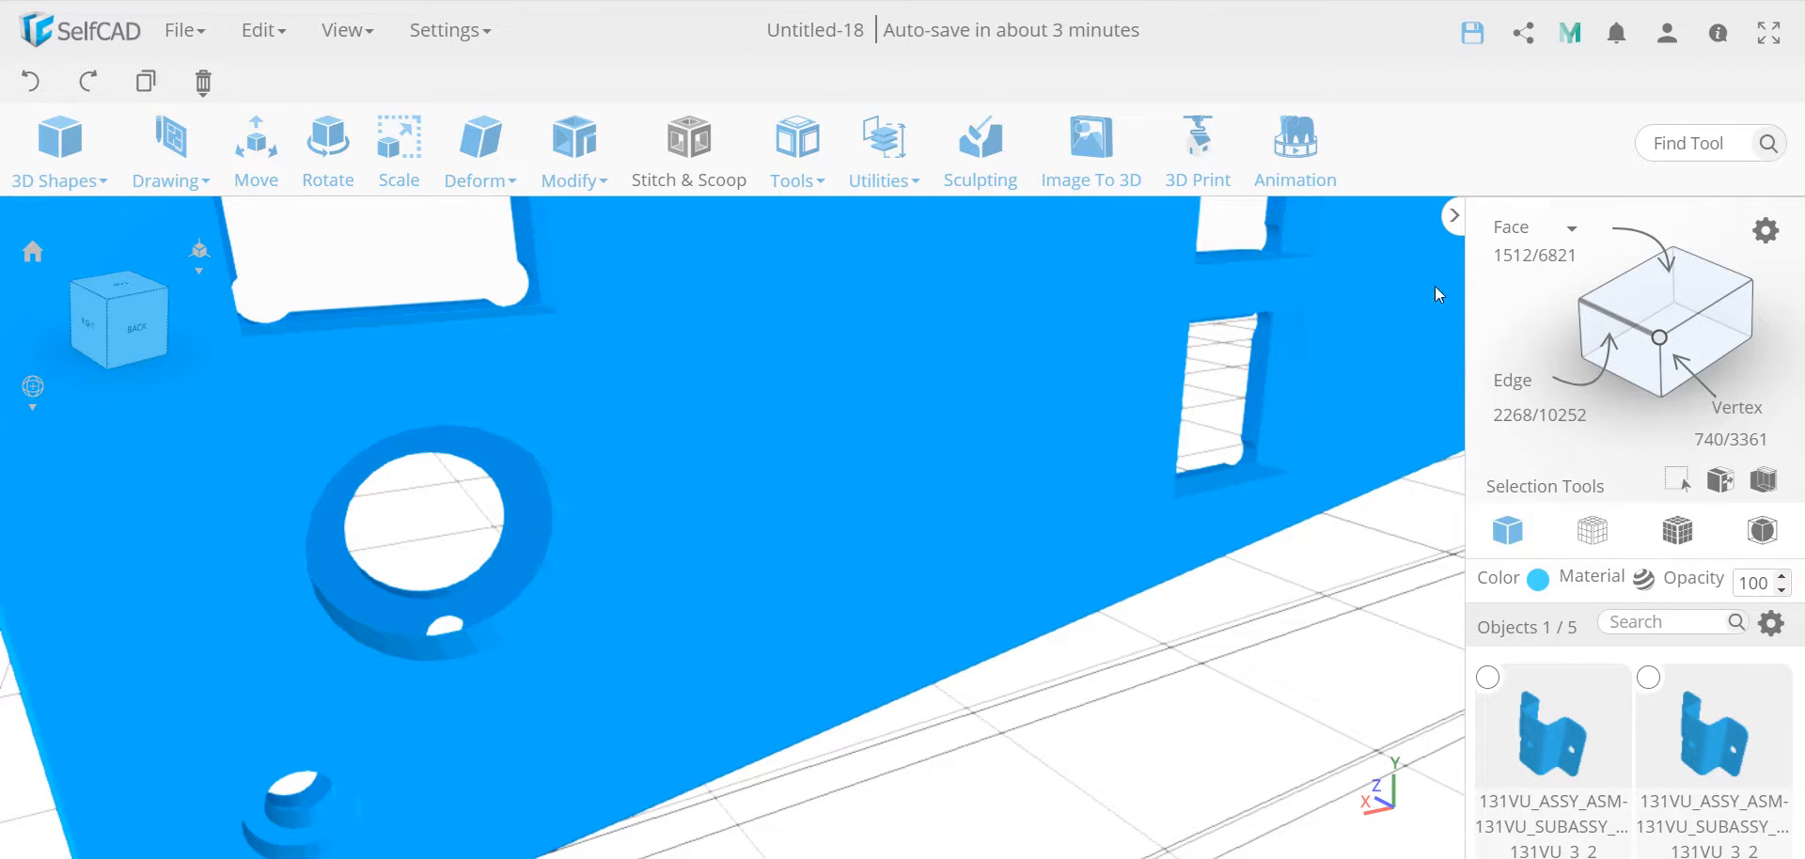
{"action": "left_click", "coordinate": [1650, 302]}
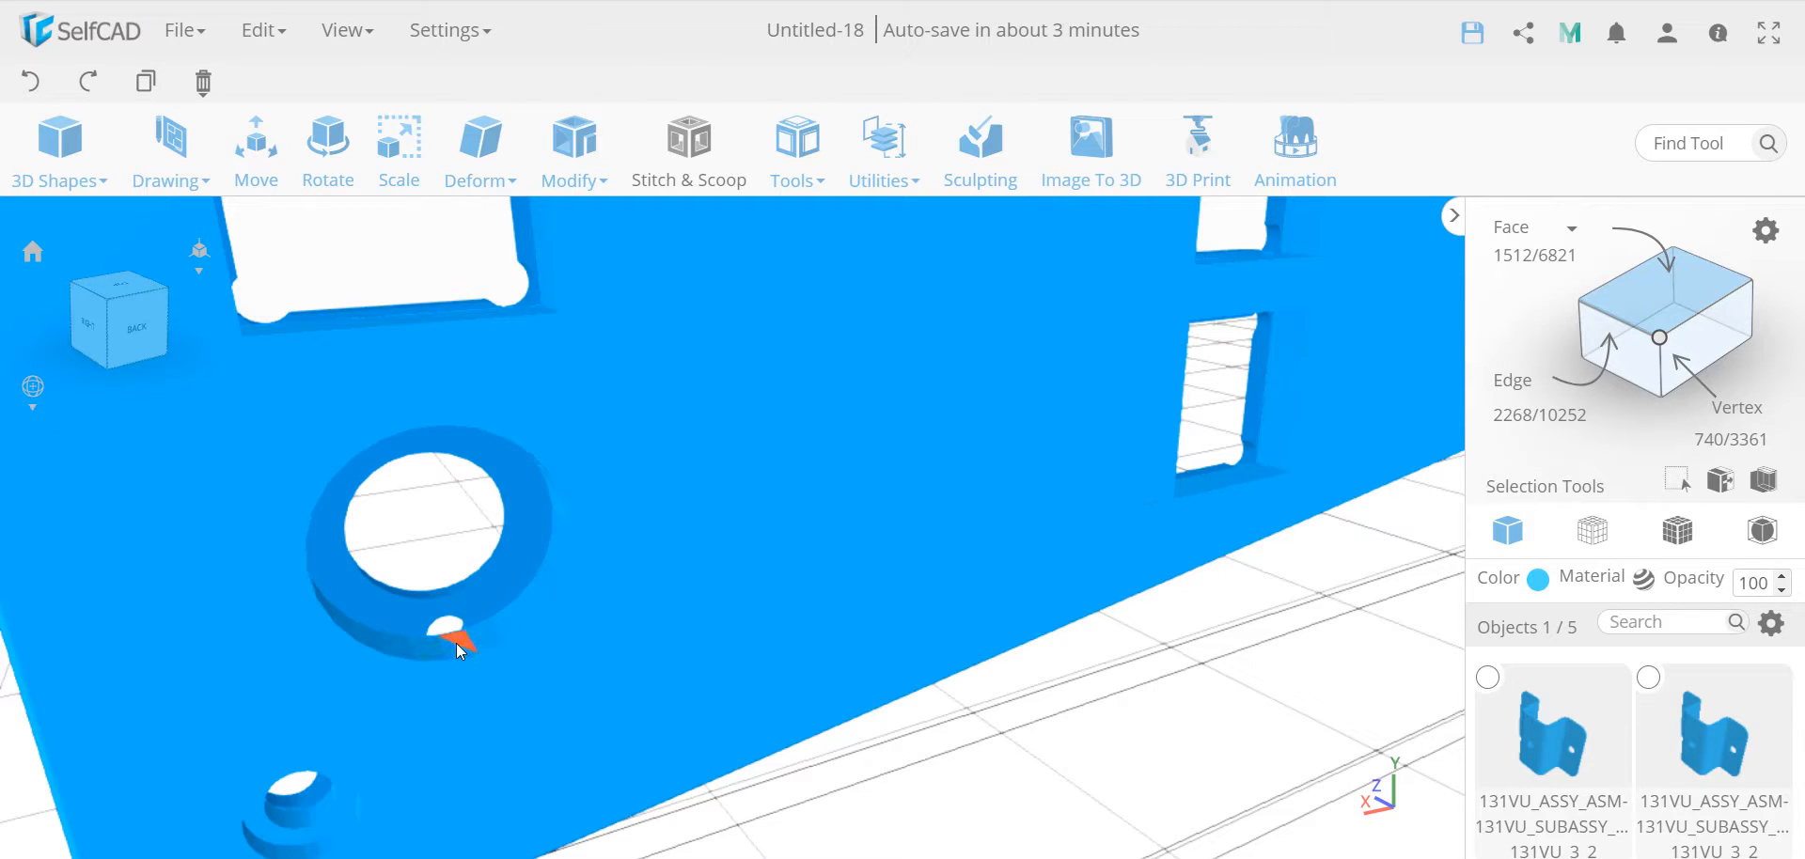
{"action": "left_click", "coordinate": [1677, 532]}
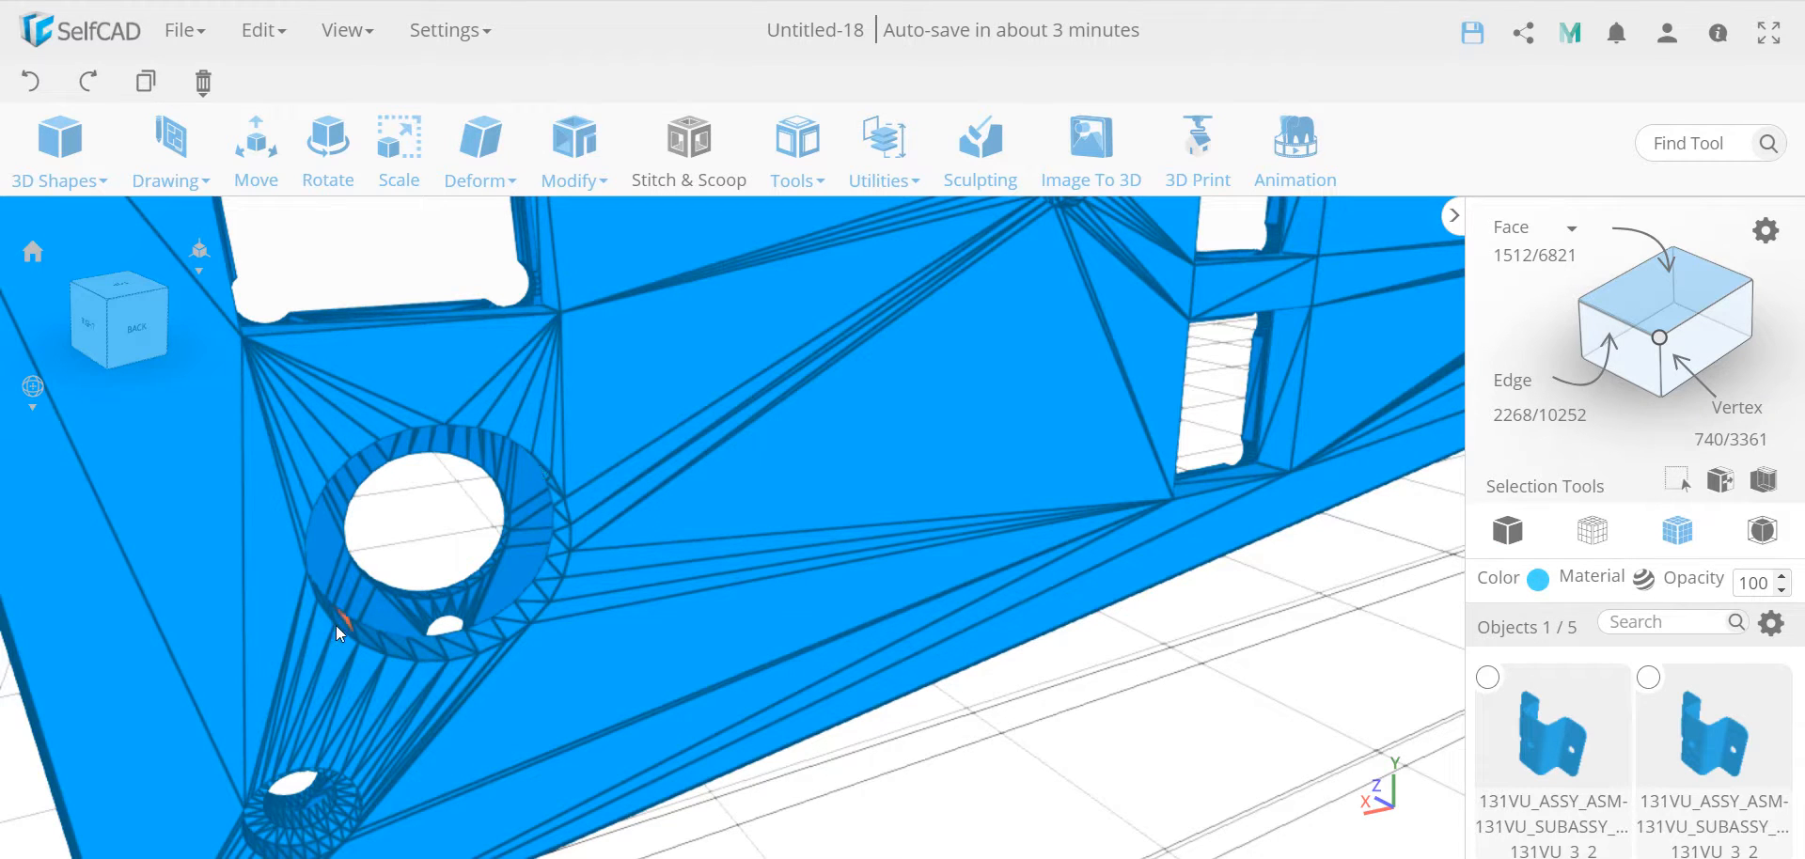
- Apply the Resolution tool to the panel's mesh at detail level 0
{"action": "left_click", "coordinate": [585, 146]}
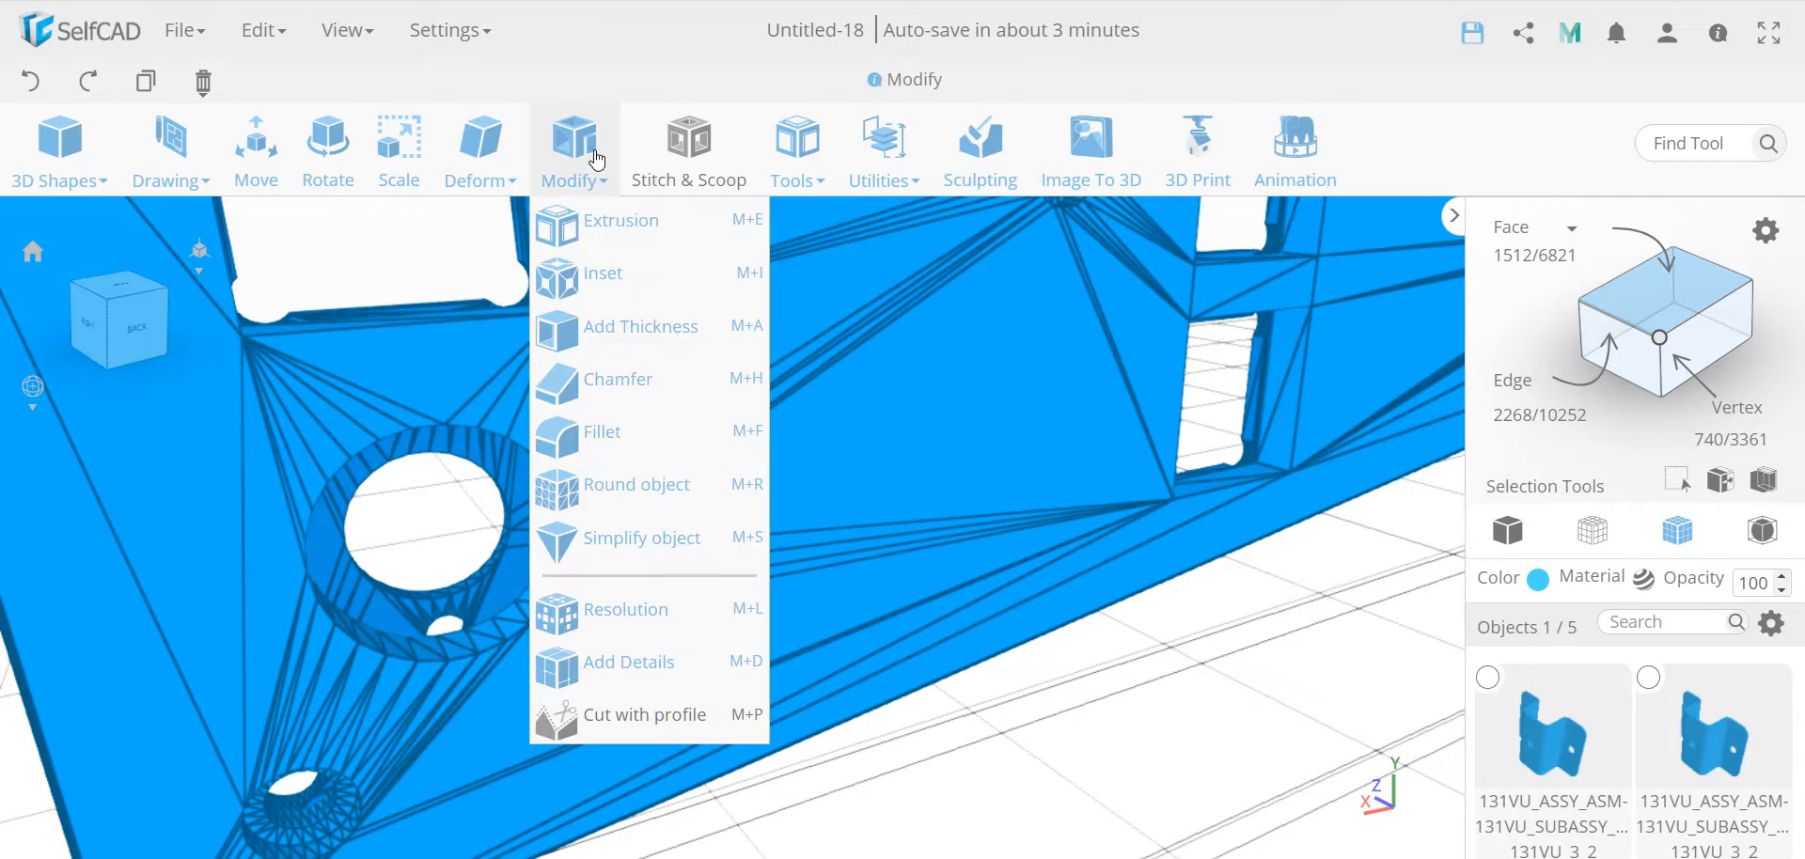
{"action": "left_click", "coordinate": [649, 611]}
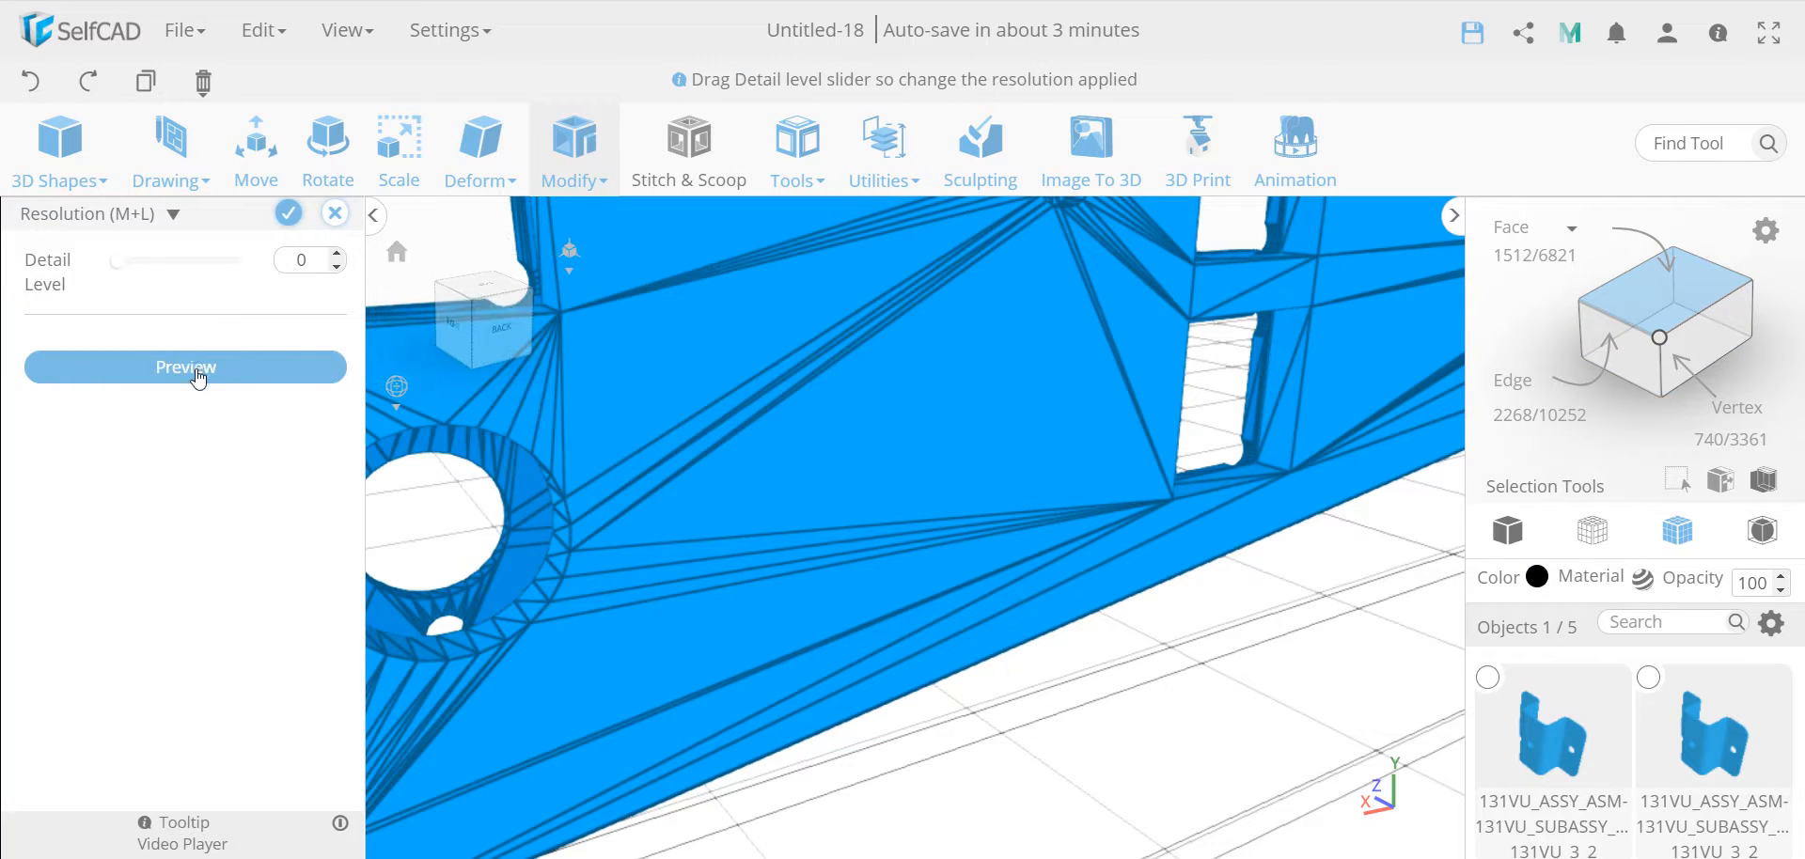
{"action": "left_click", "coordinate": [197, 373]}
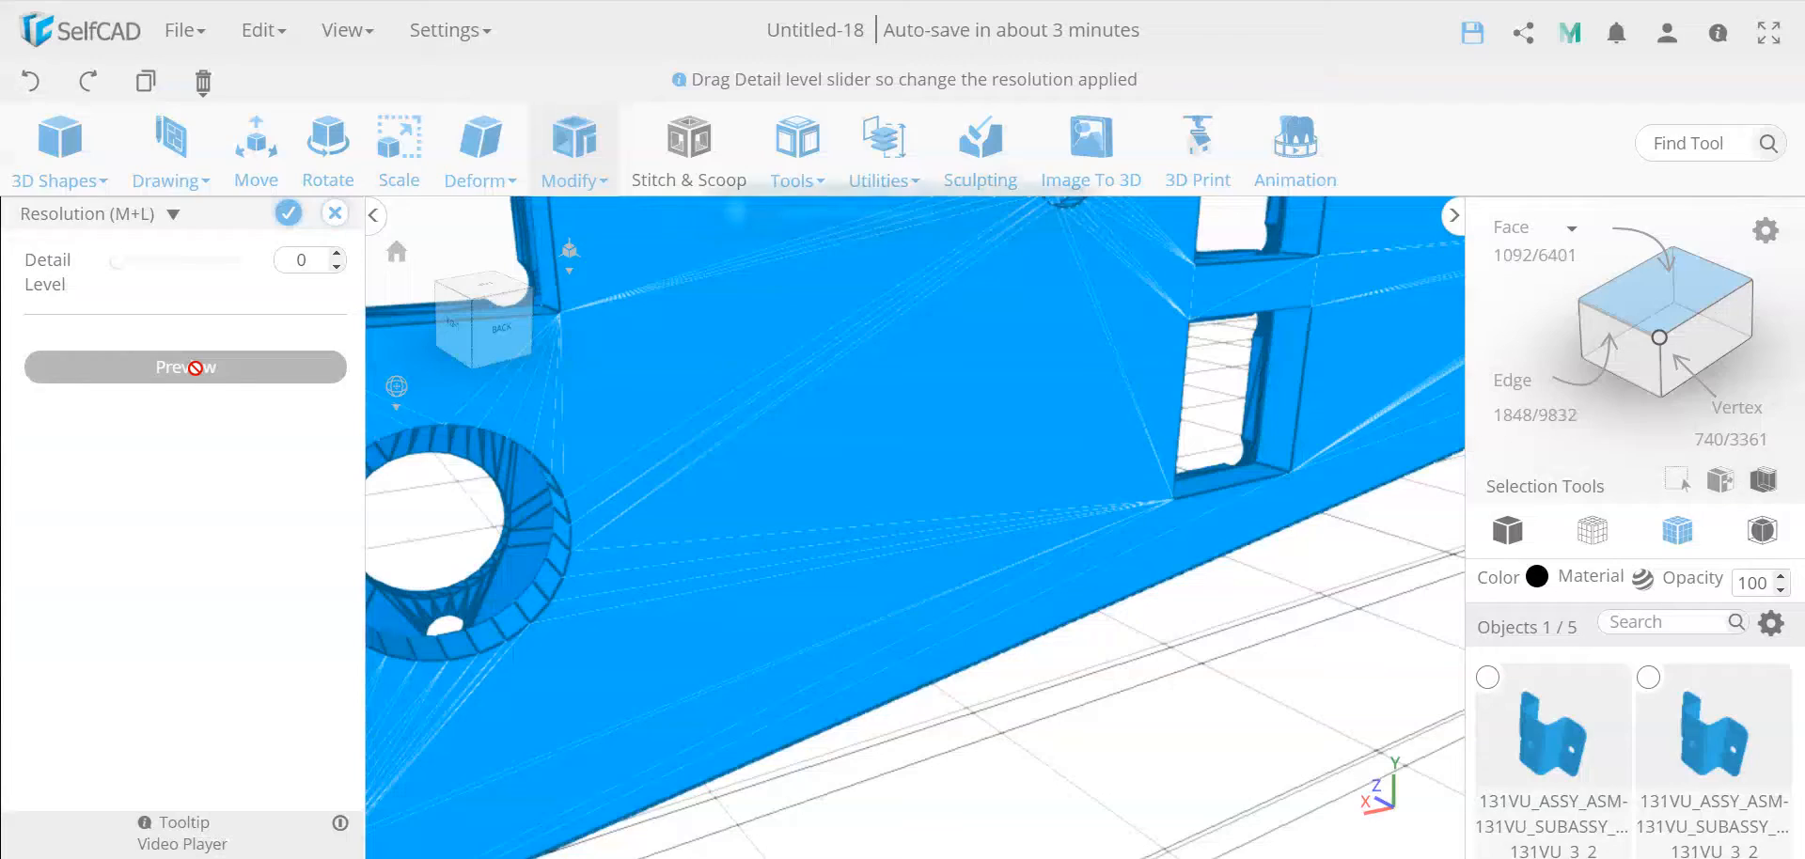
{"action": "left_click", "coordinate": [288, 215]}
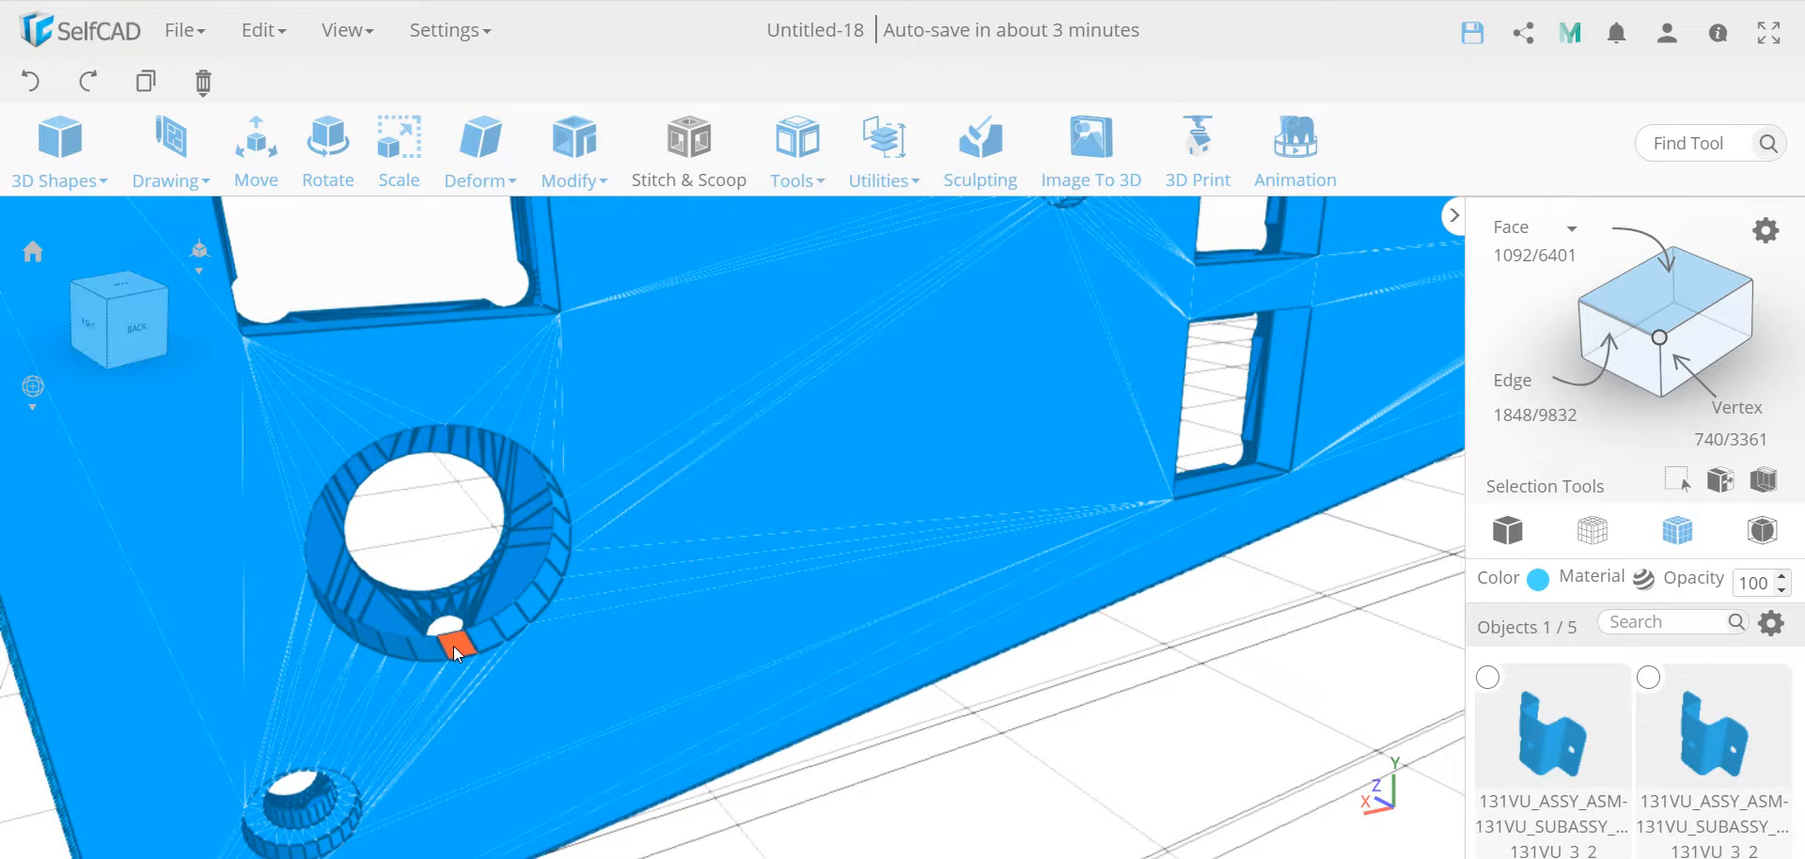
- Use loop selection to select the ring of wall faces around the round recess at the panel's wide end
{"action": "left_click", "coordinate": [1766, 234]}
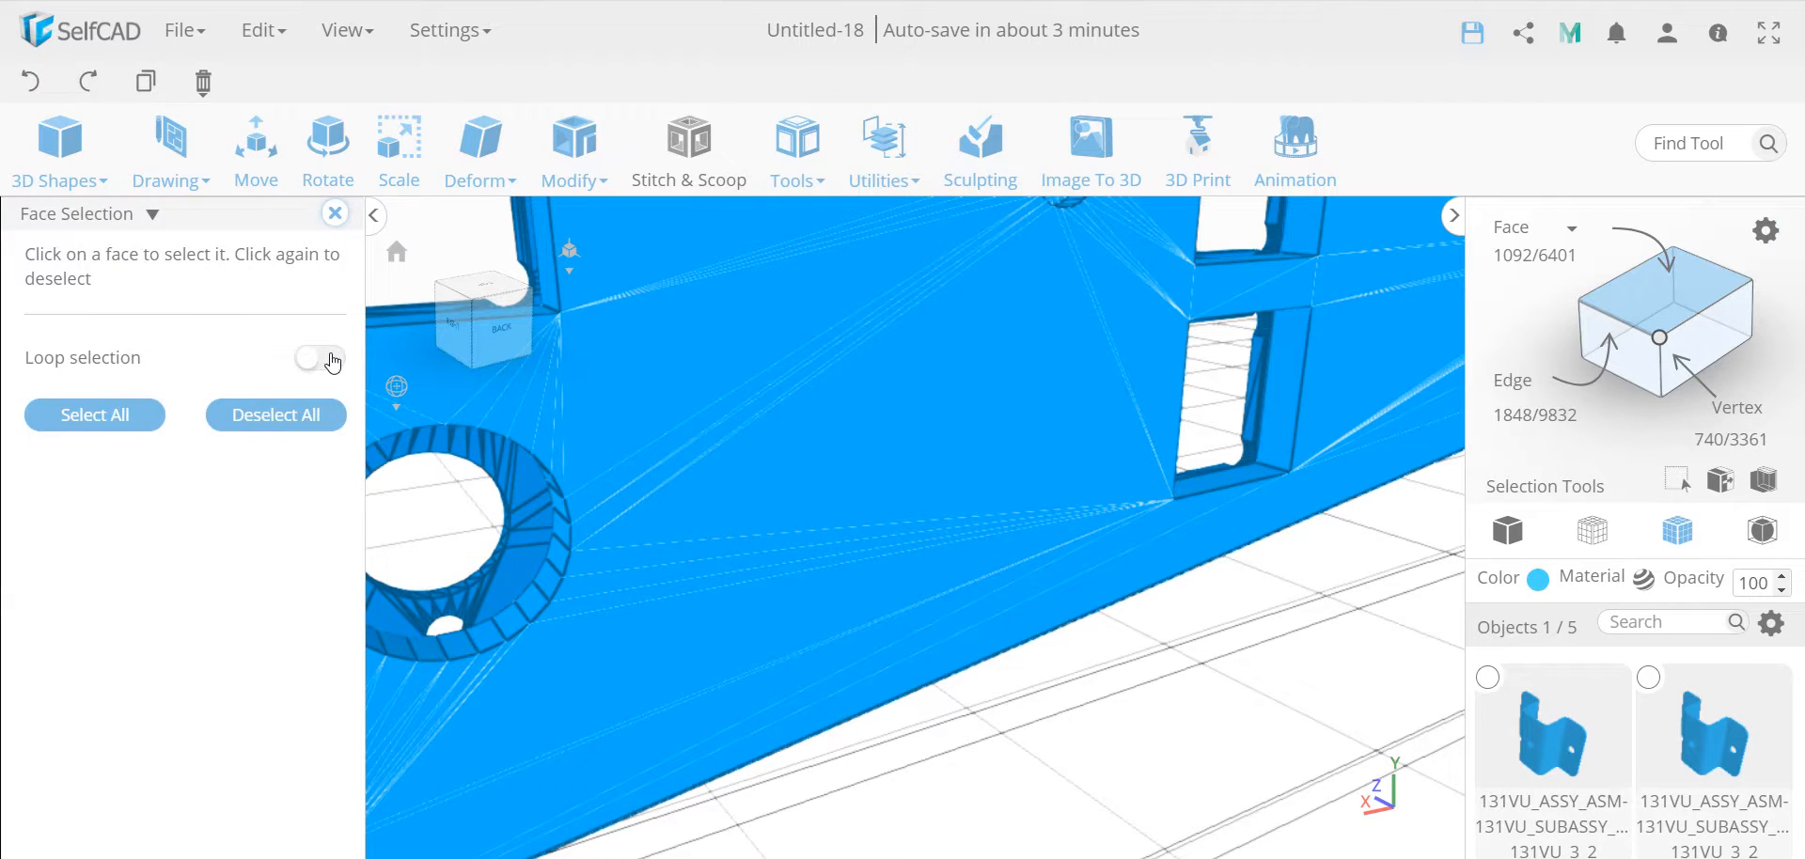
{"action": "left_click", "coordinate": [329, 360]}
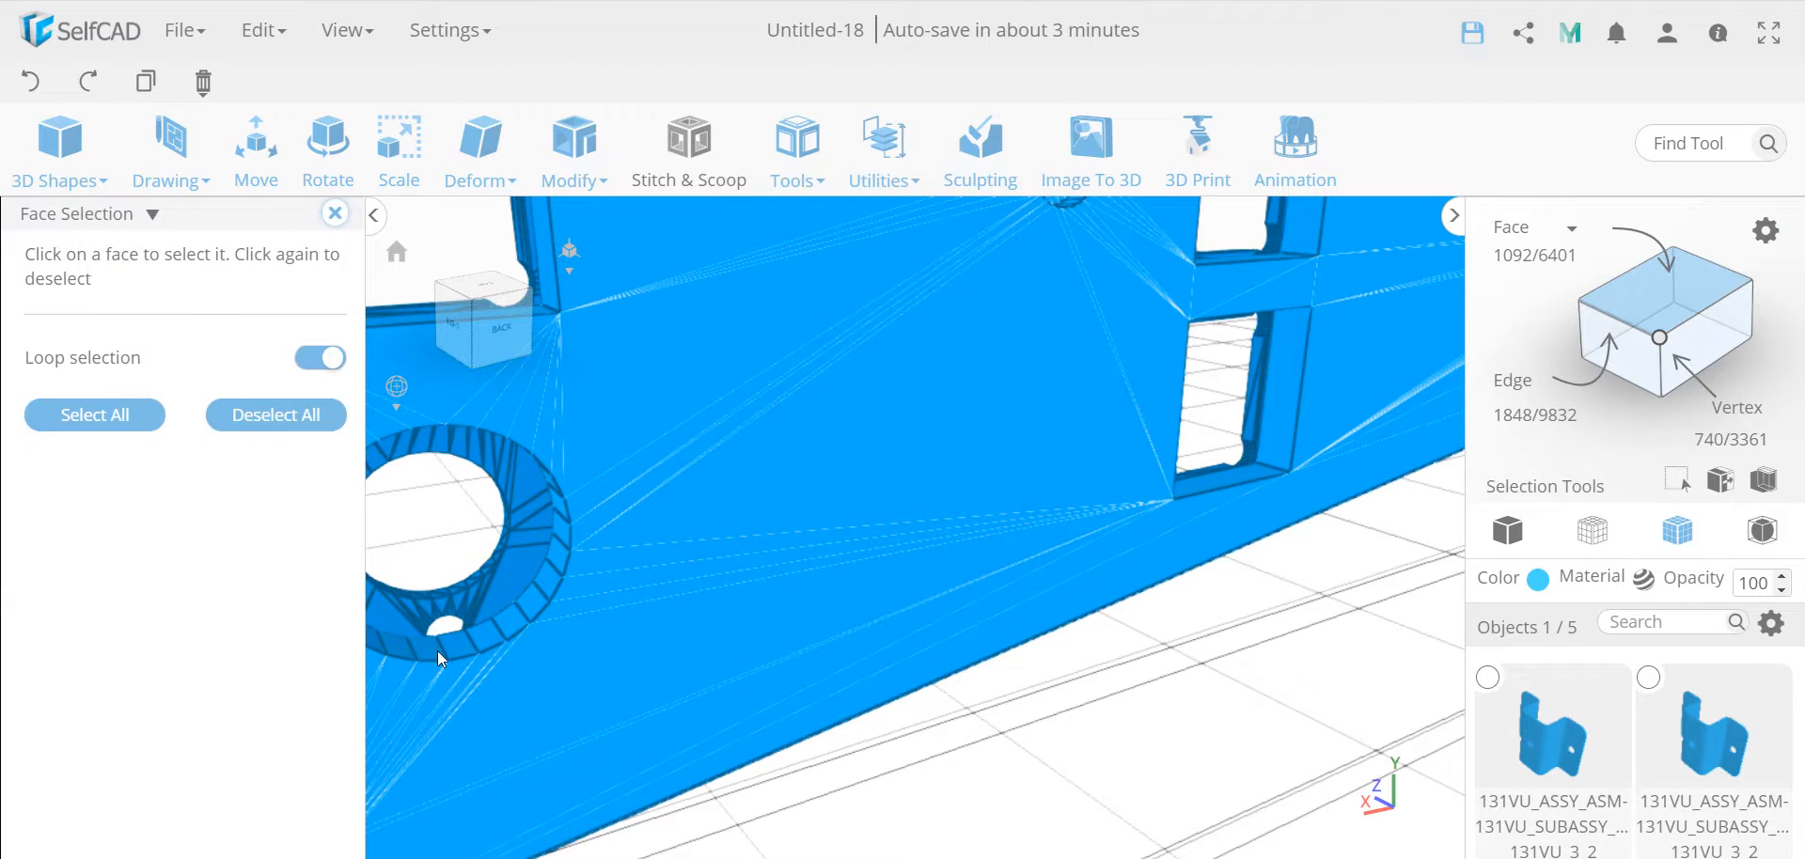
{"action": "left_click", "coordinate": [487, 639]}
{"action": "left_click", "coordinate": [334, 215]}
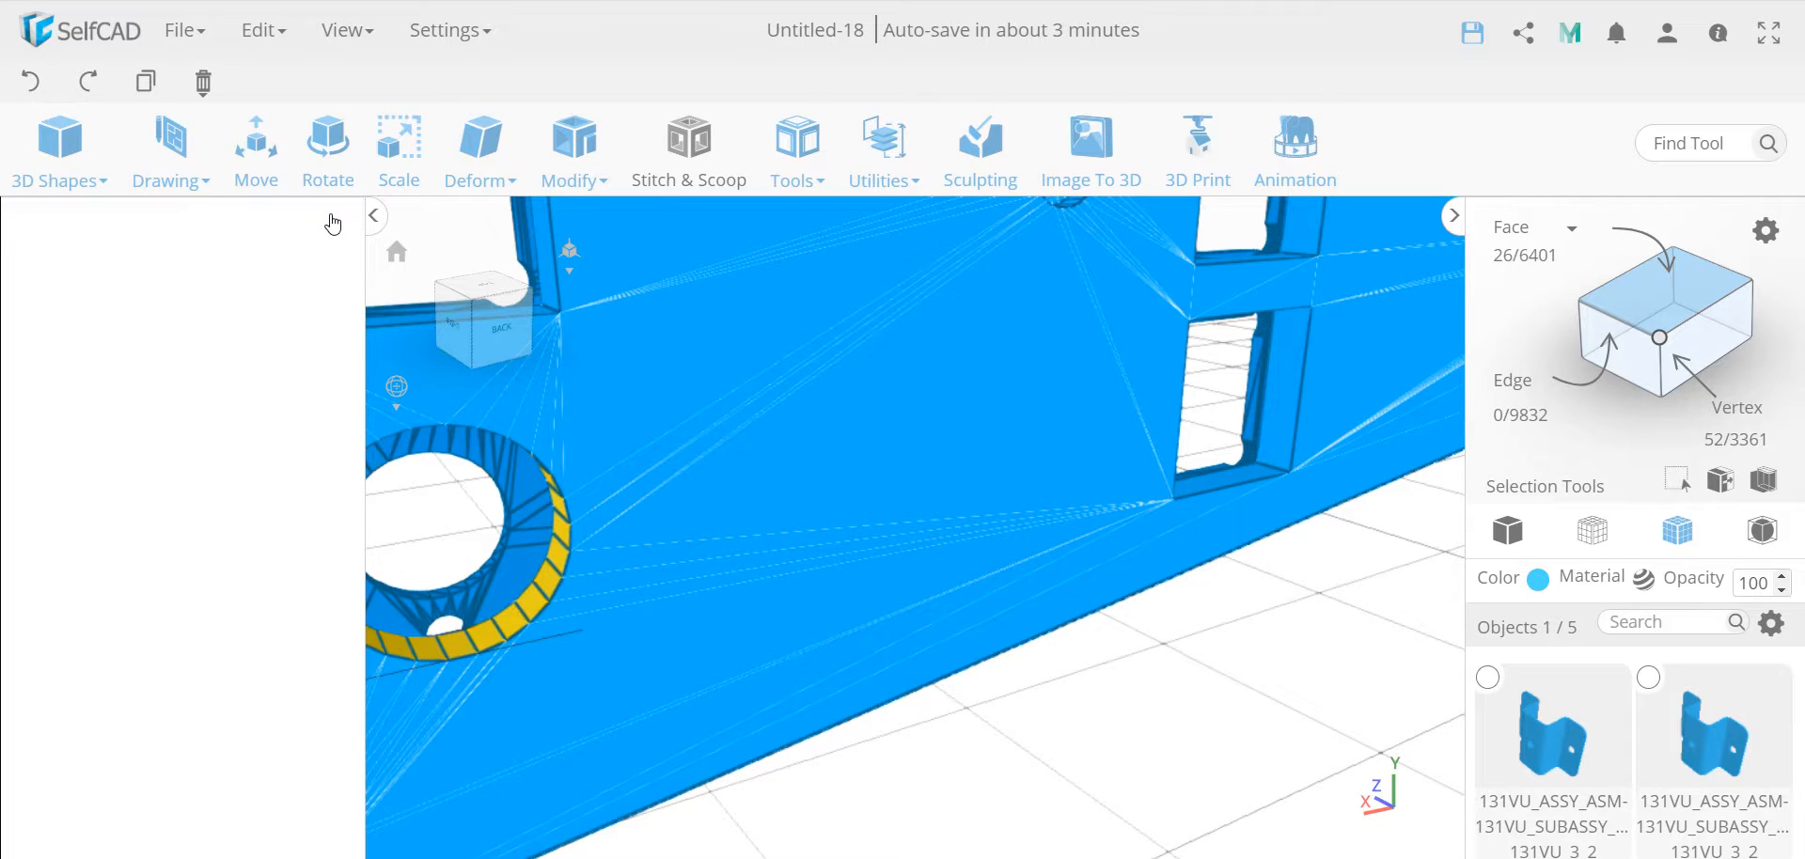
- Look at the panel from the back and start Reshape on the selected ring of faces
{"action": "left_click", "coordinate": [139, 329]}
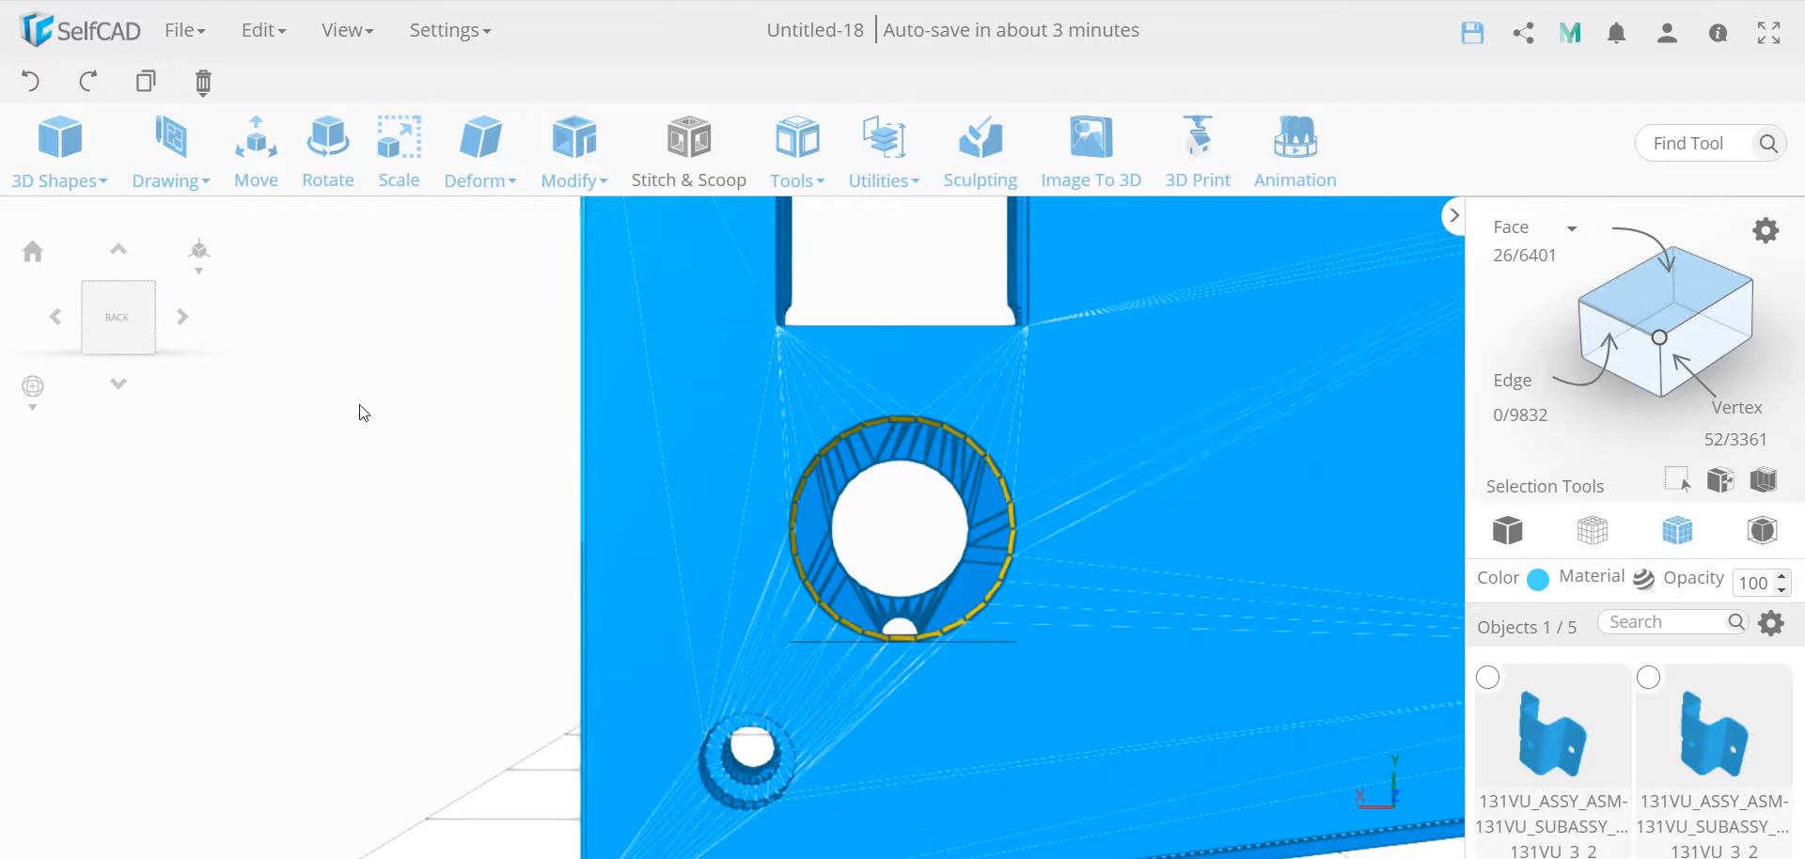
{"action": "left_click", "coordinate": [460, 179]}
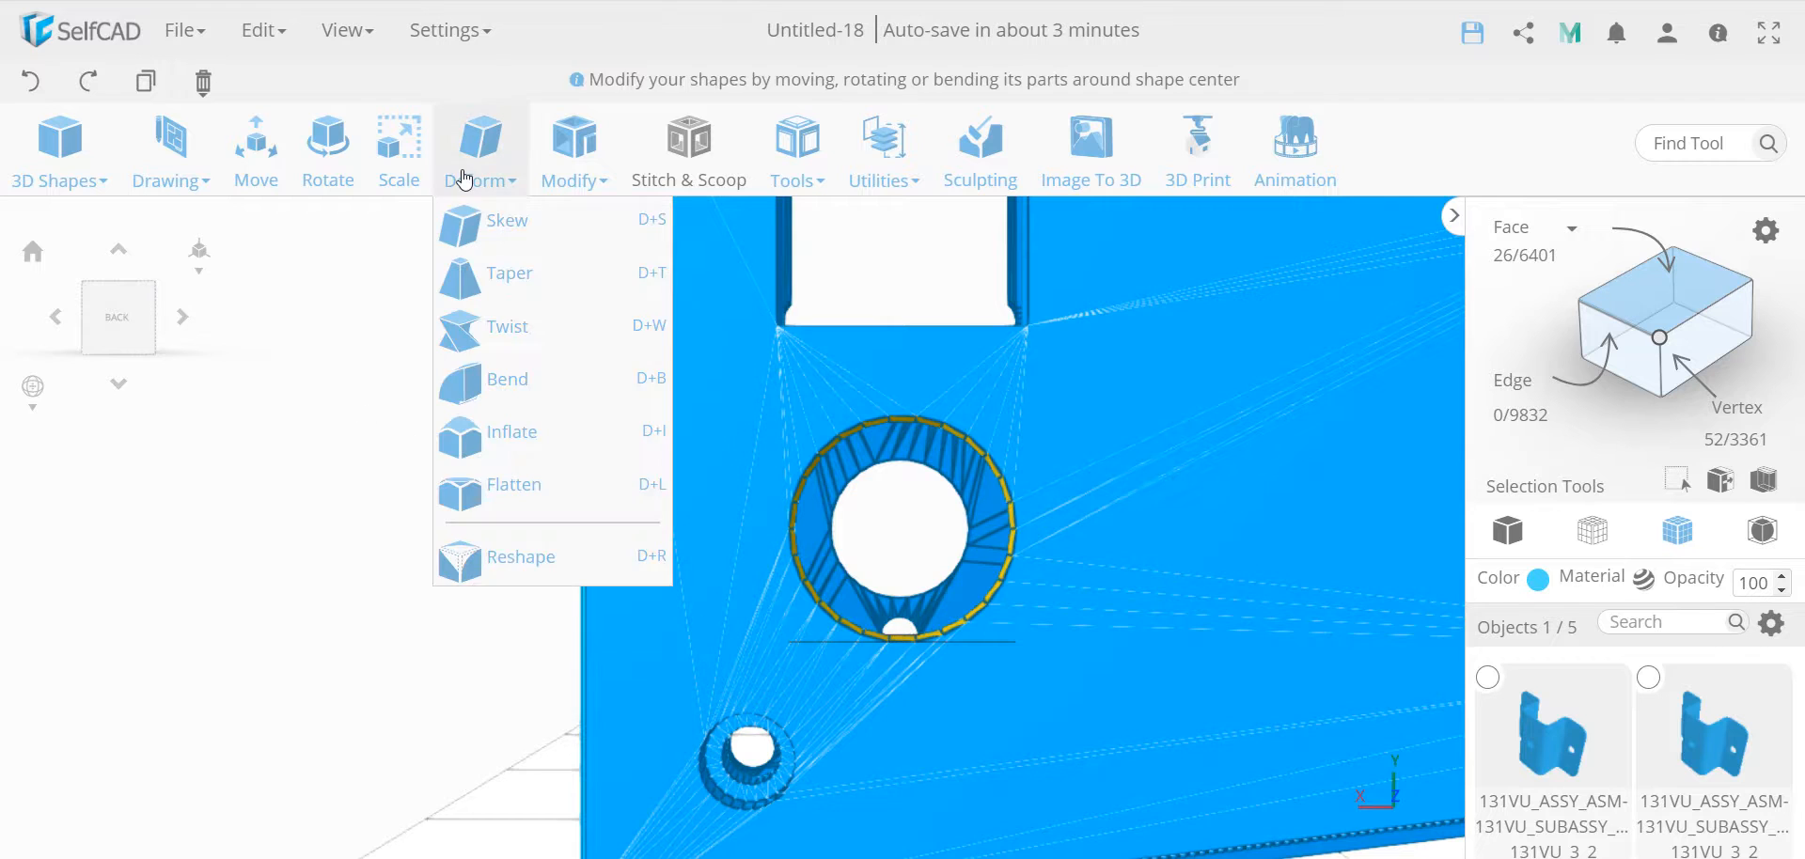
{"action": "left_click", "coordinate": [513, 559]}
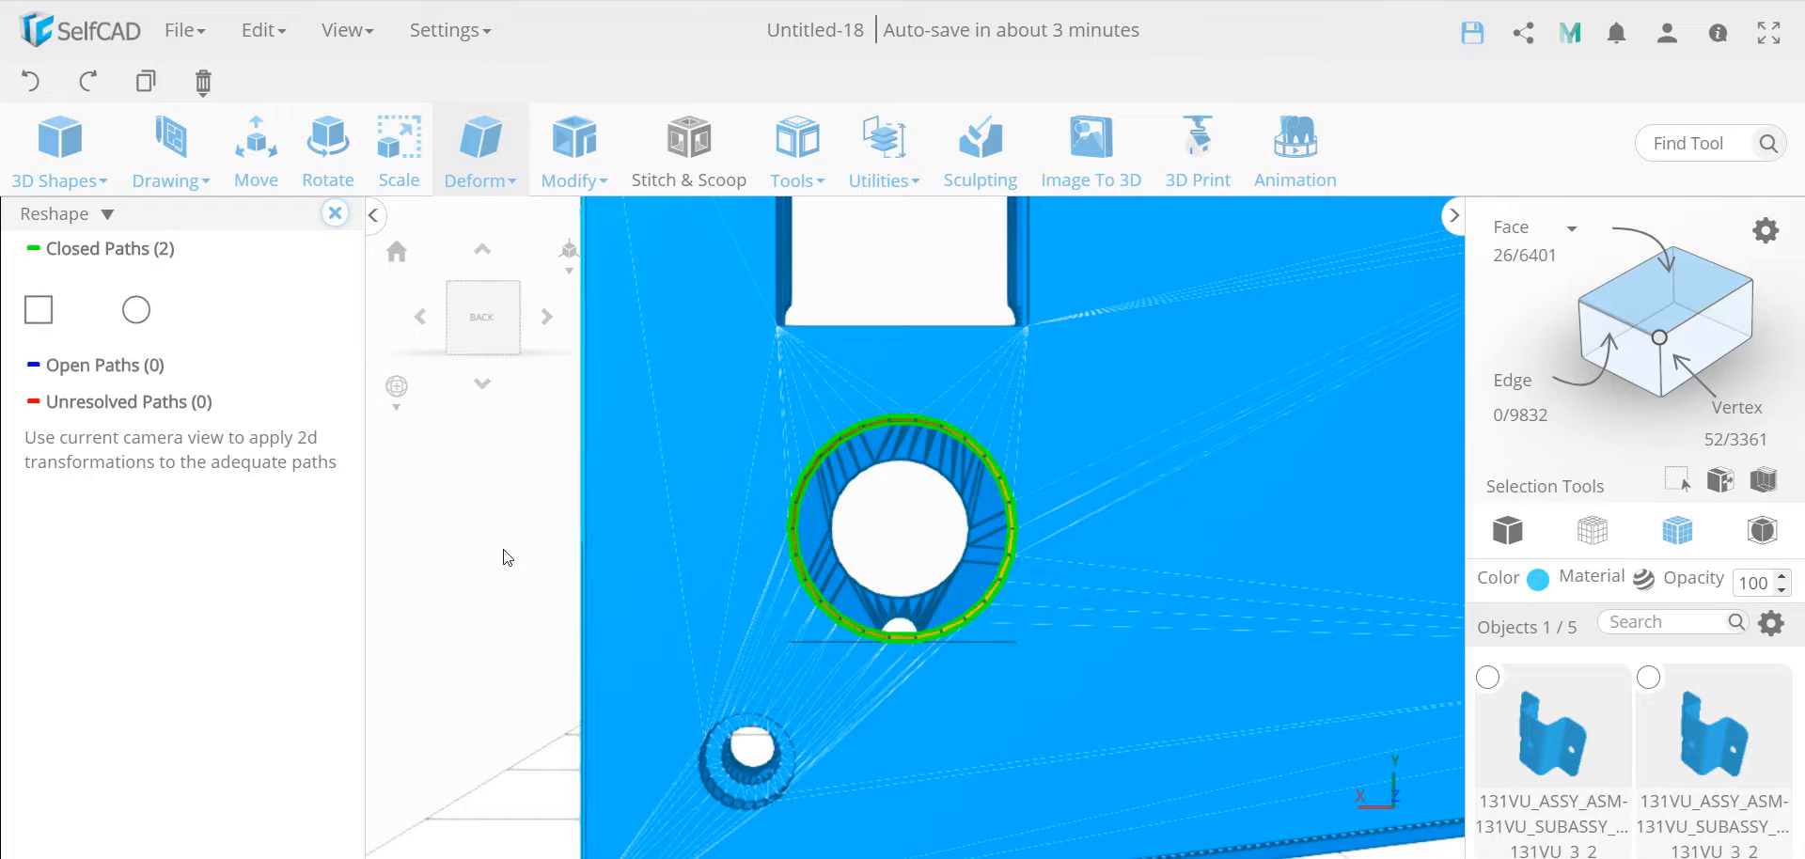
- Try a 12 mm radius on the ring's circle path with Connect Similar off, and undo the change
{"action": "left_click", "coordinate": [141, 316]}
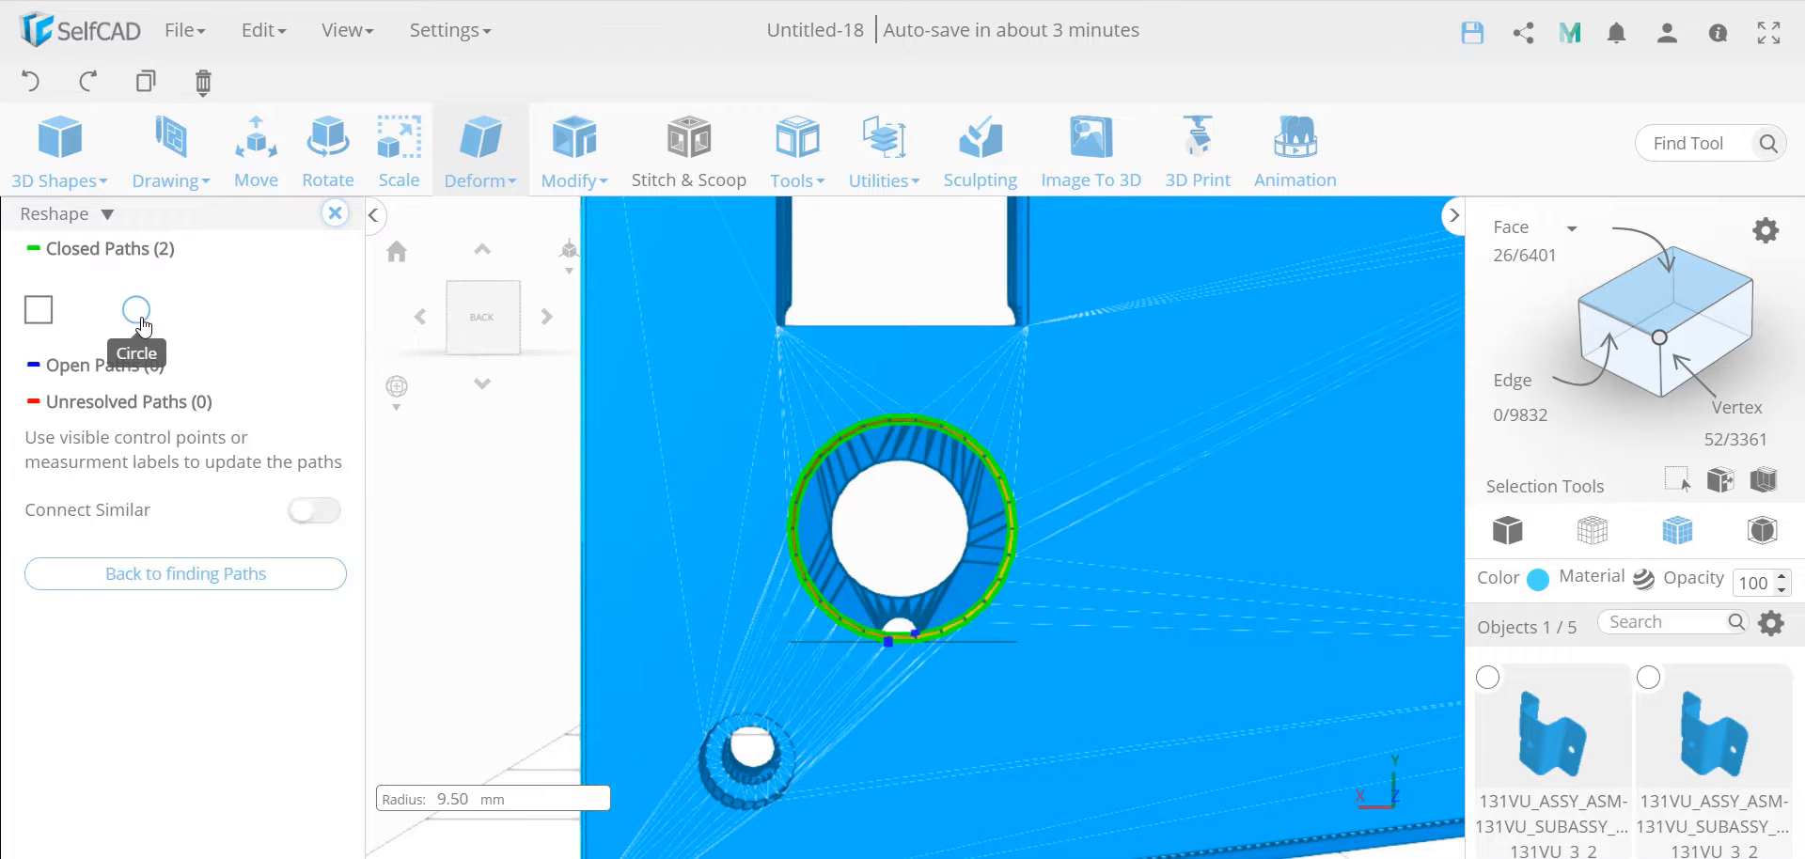
{"action": "double_click", "coordinate": [455, 799]}
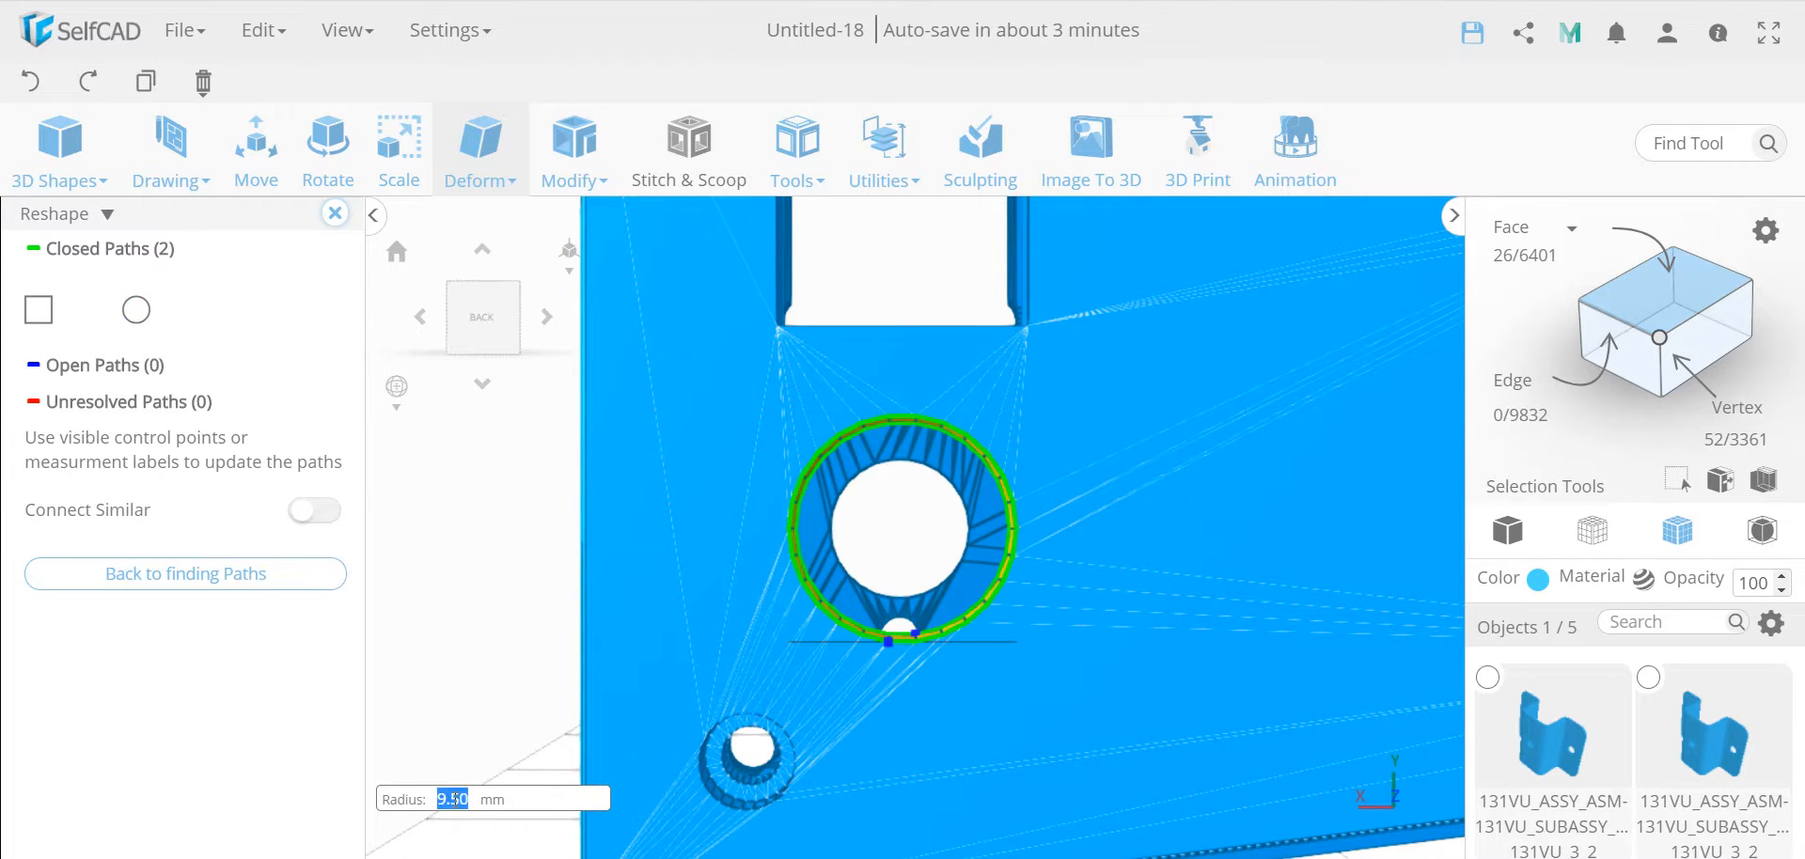
{"action": "type", "text": "12"}
{"action": "key", "text": "Return"}
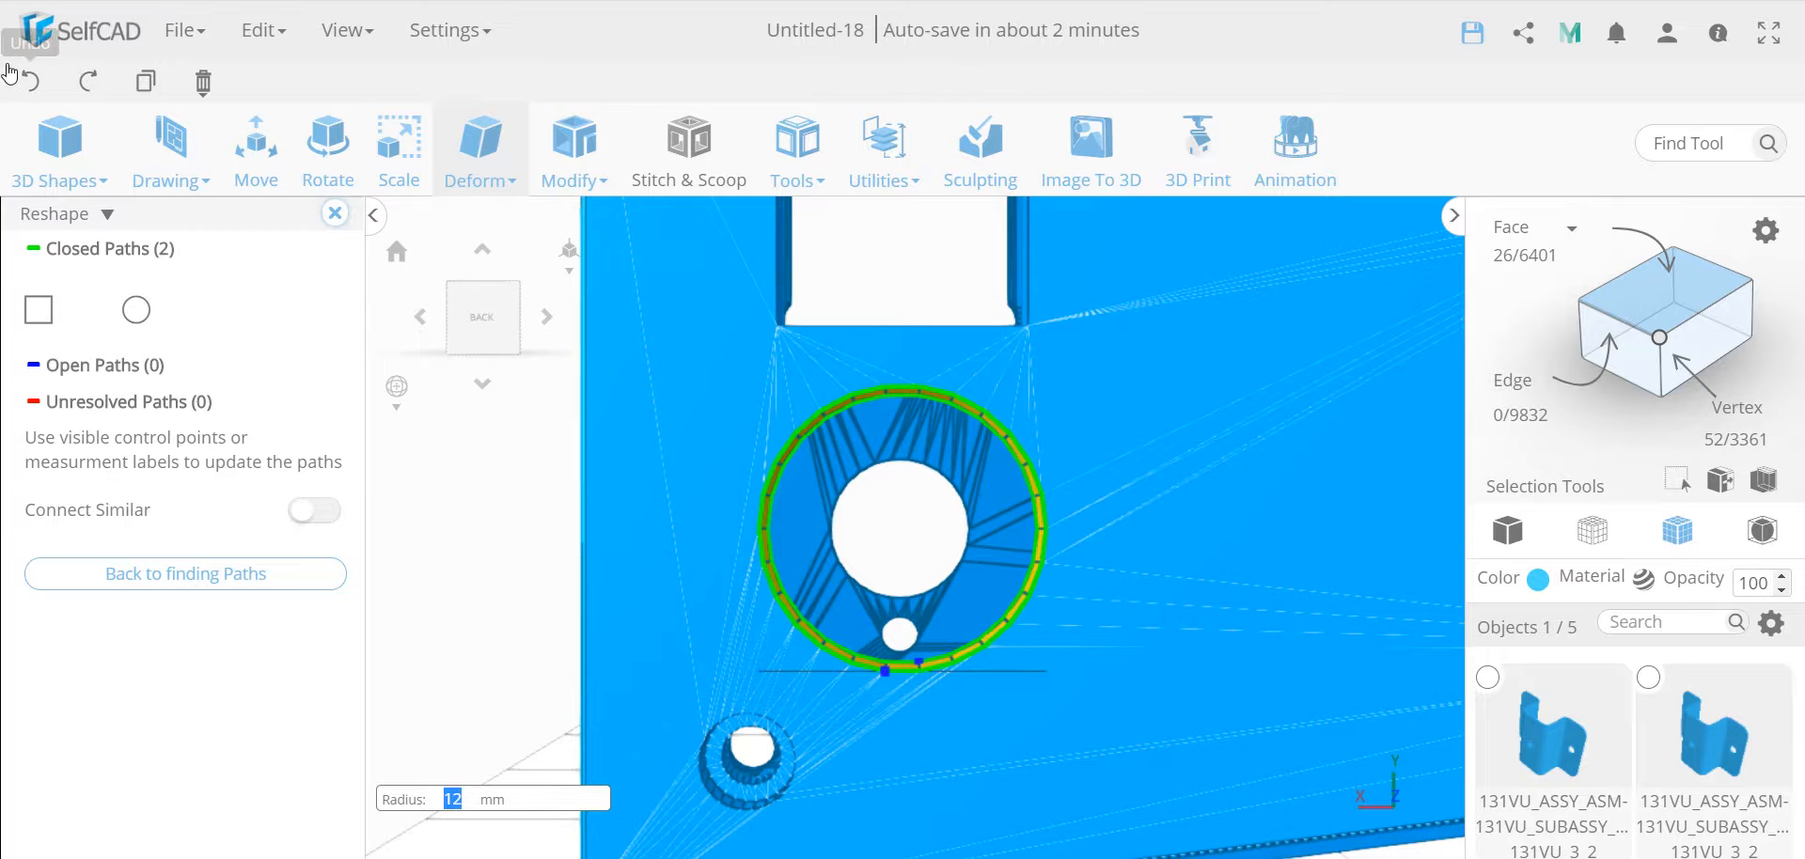
{"action": "left_click", "coordinate": [33, 83]}
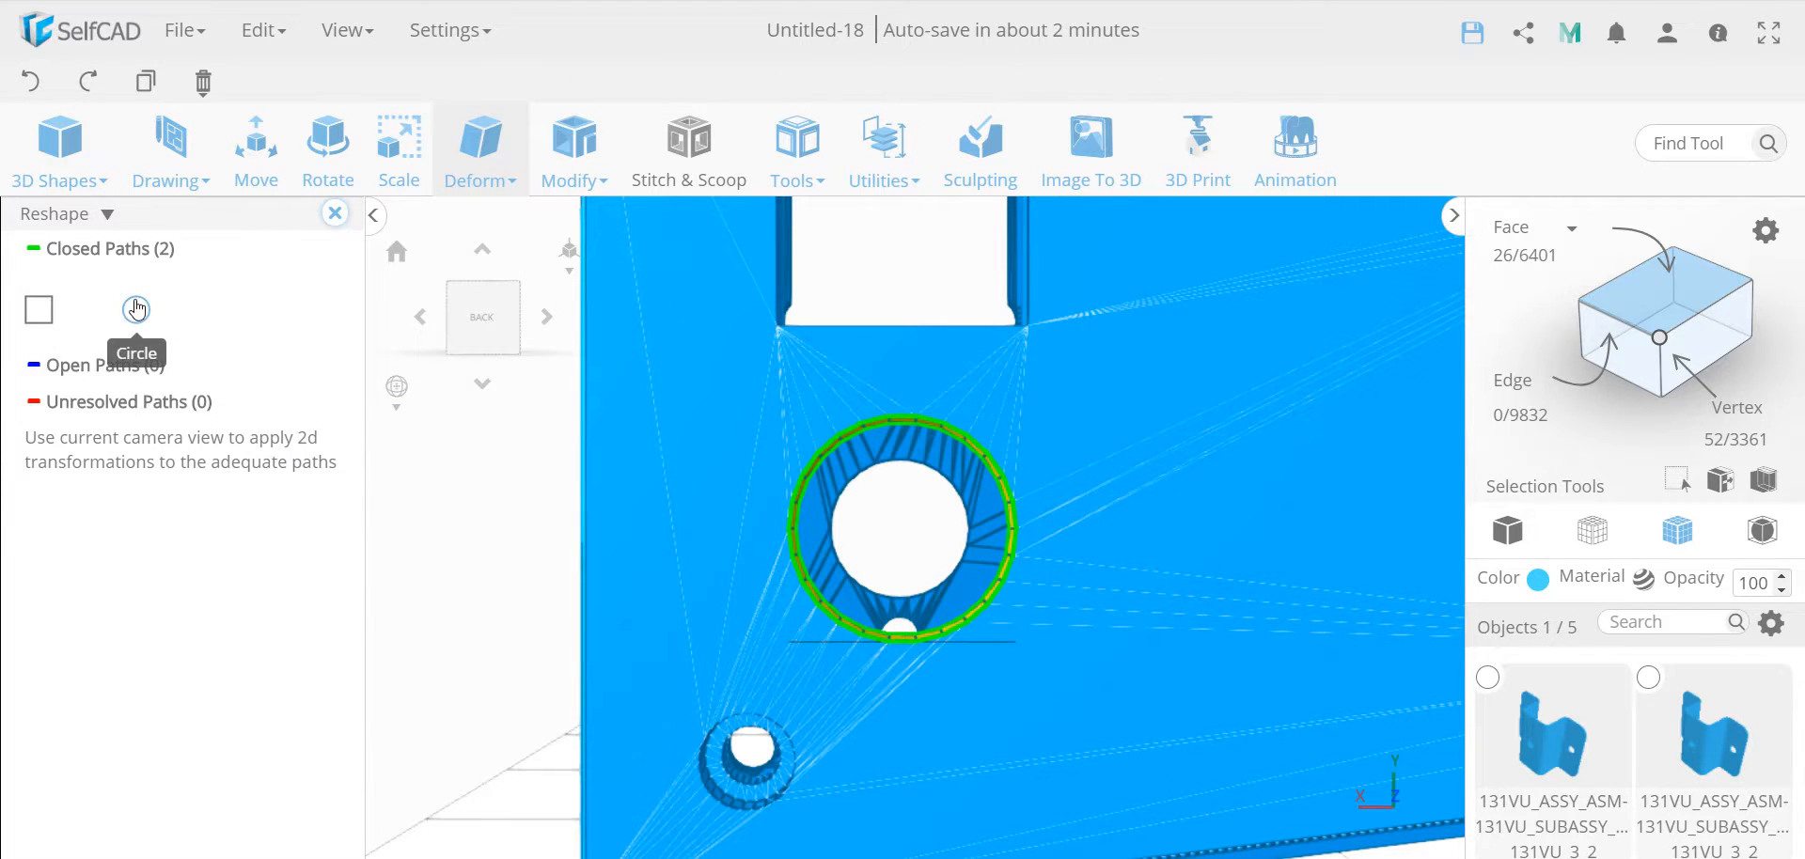
- Edit the ring's closed path as a circle with Connect Similar on and set its radius to 12 mm
{"action": "left_click", "coordinate": [137, 309]}
{"action": "left_click", "coordinate": [330, 519]}
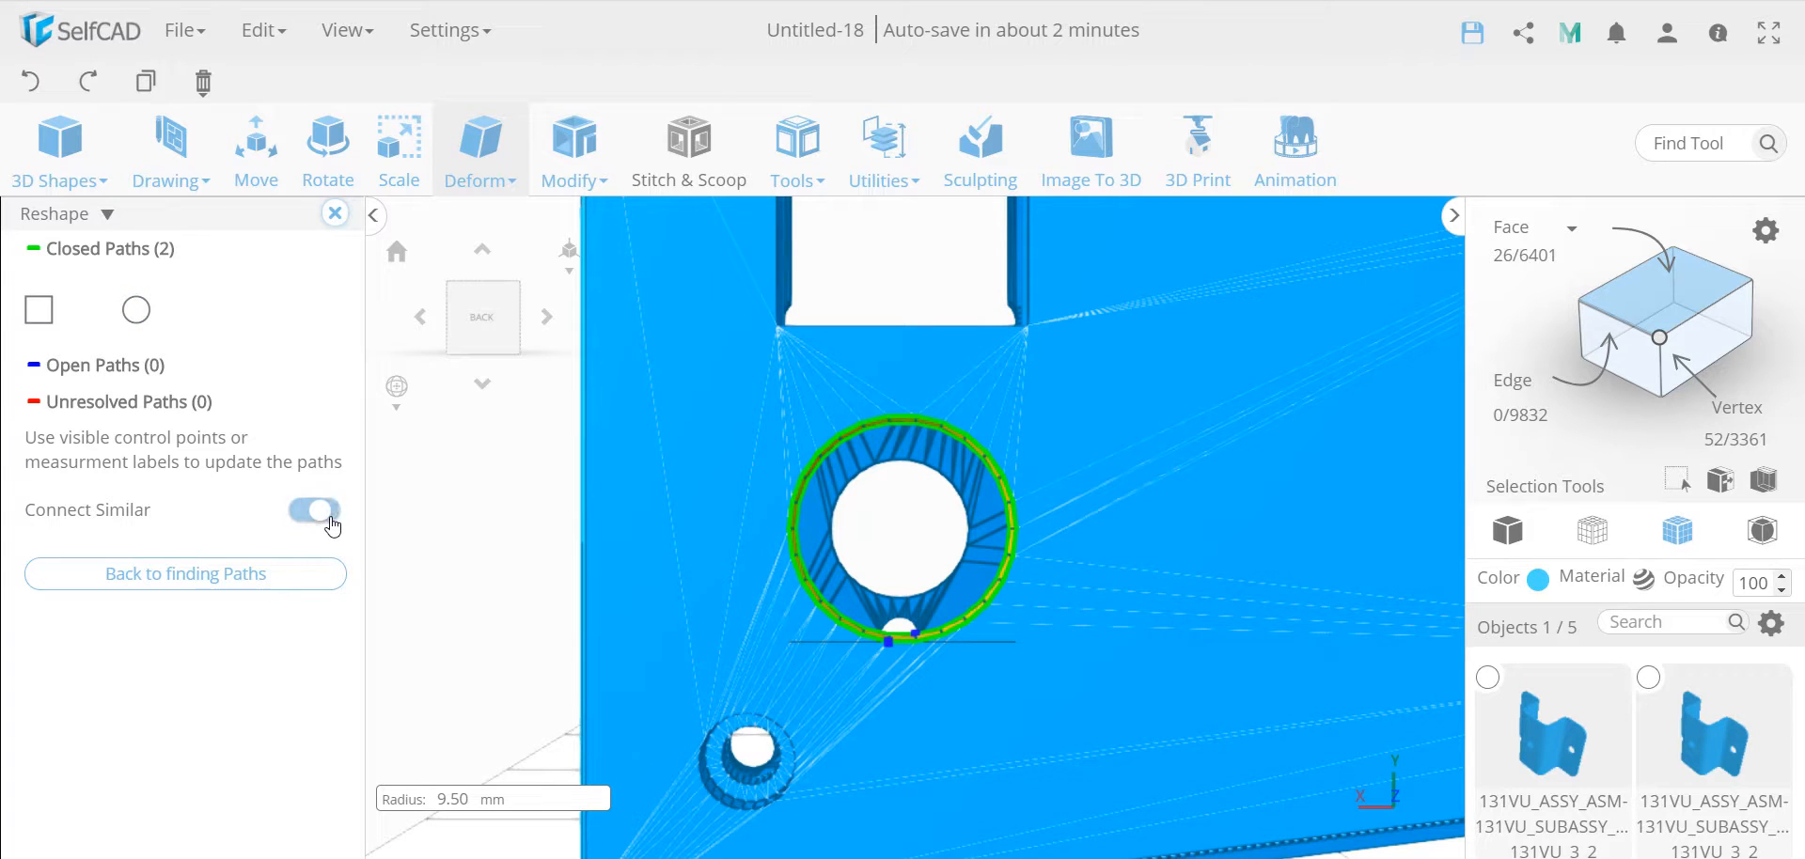
{"action": "double_click", "coordinate": [455, 796]}
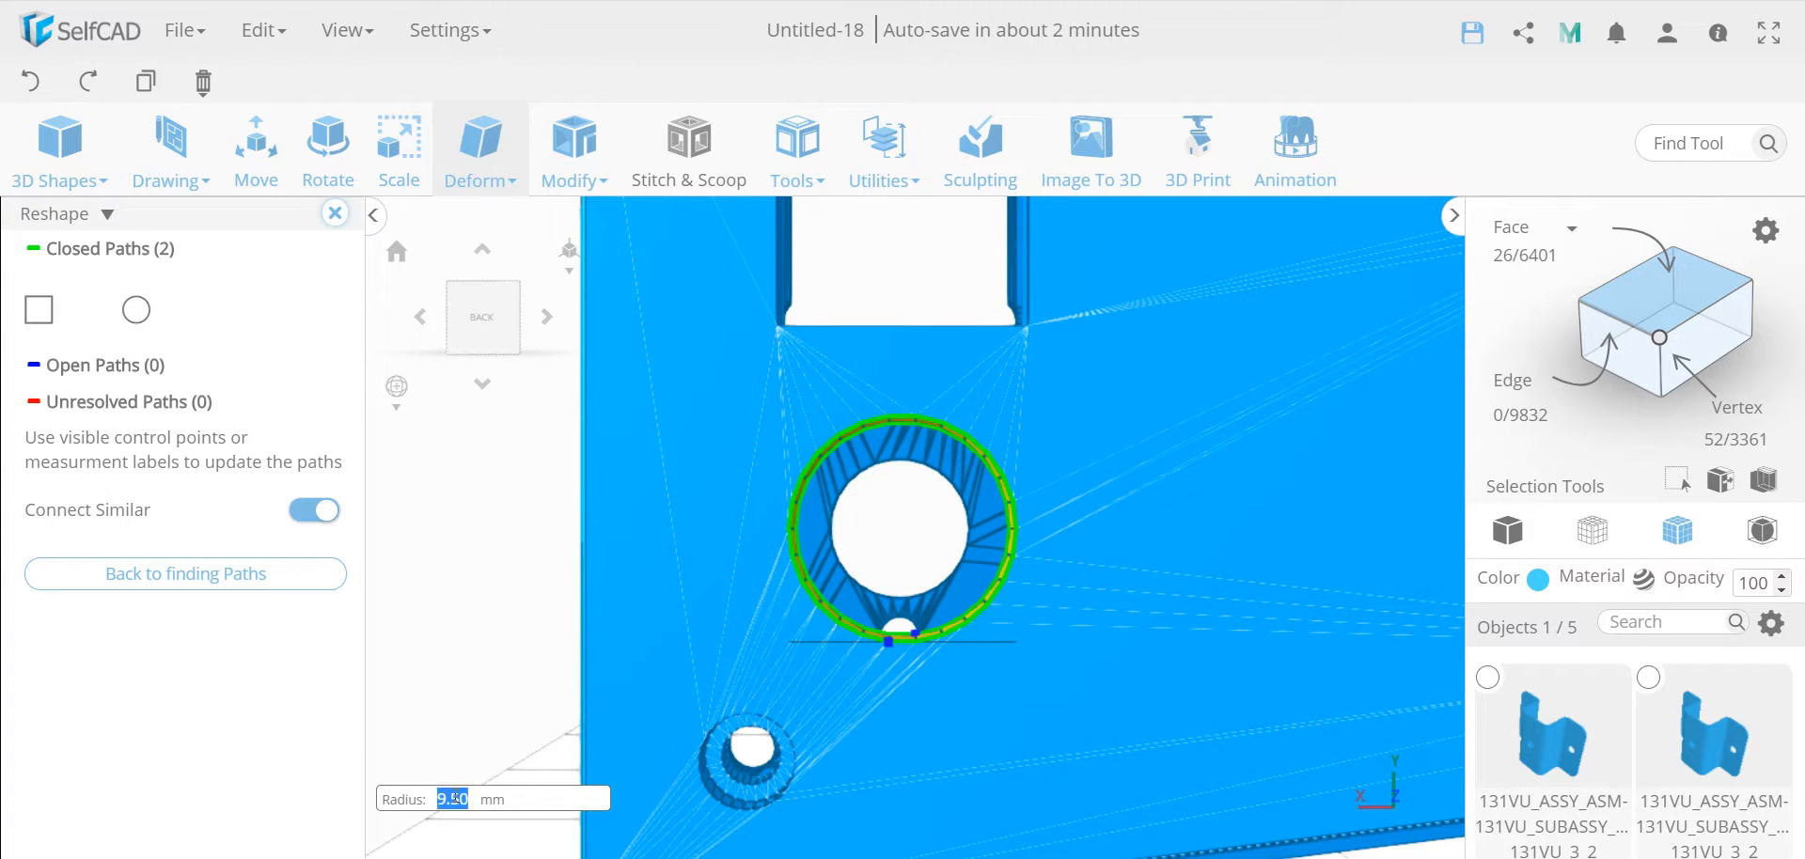
{"action": "key", "text": "BackSpace"}
{"action": "type", "text": "12"}
{"action": "key", "text": "Return"}
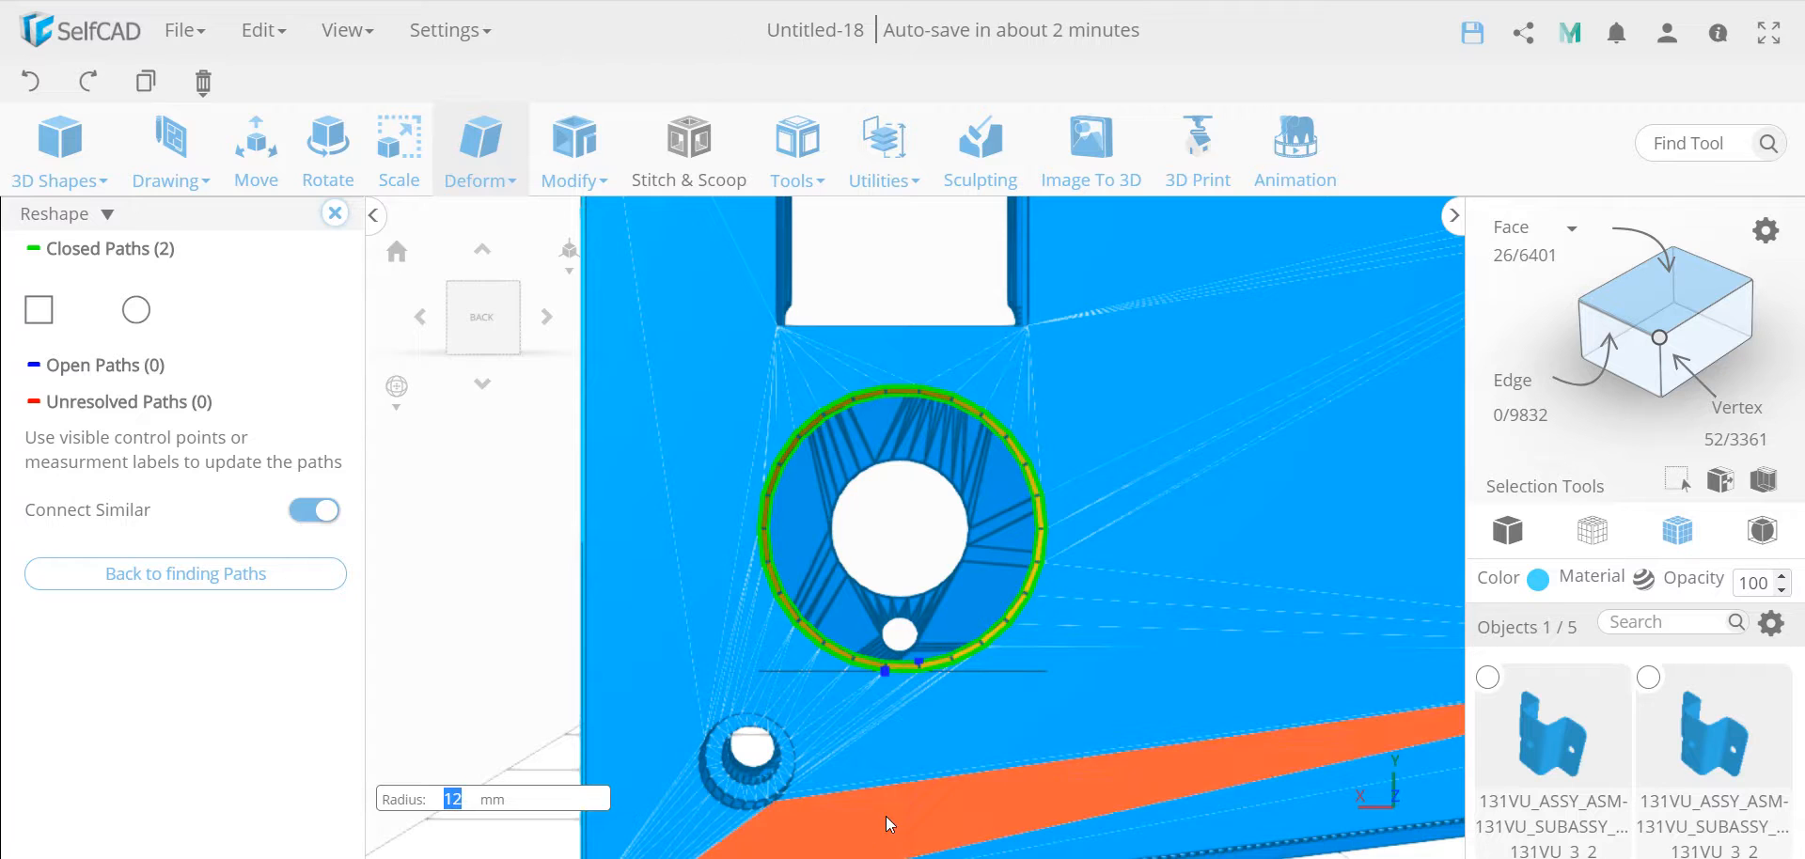
- Resize the ring's circle path freehand with its control point to a radius of about 12.2 mm, and turn off Connect Similar
{"action": "scroll", "coordinate": [883, 649], "scroll_direction": "up", "scroll_amount": 5}
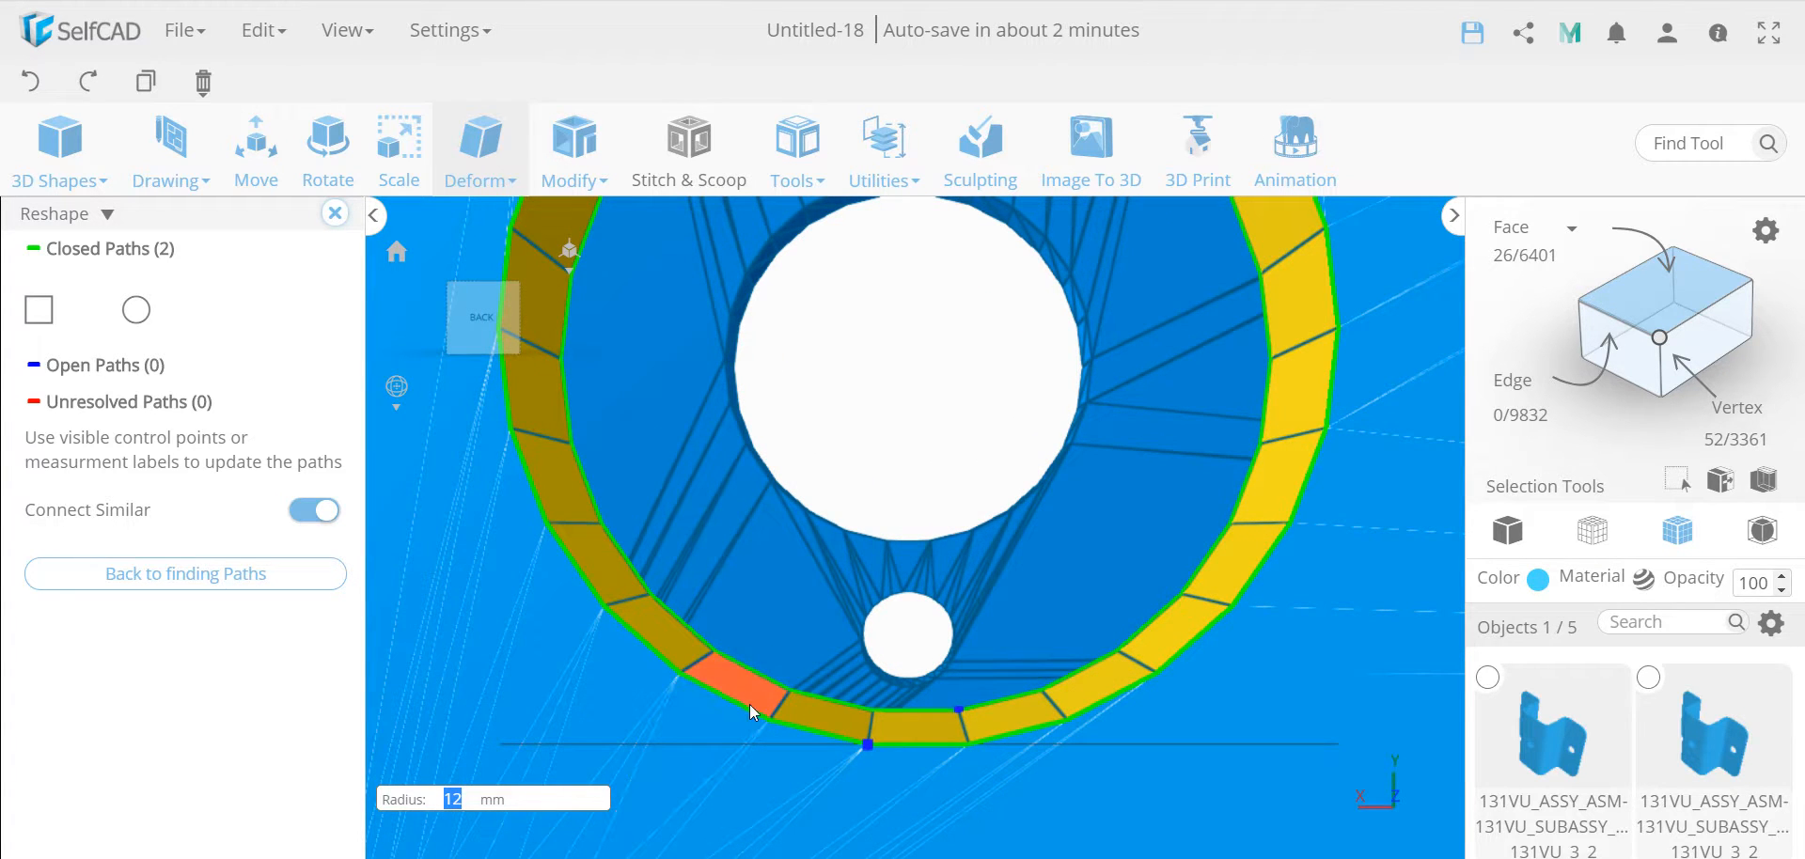
{"action": "left_click_drag", "start_coordinate": [867, 742], "coordinate": [950, 731]}
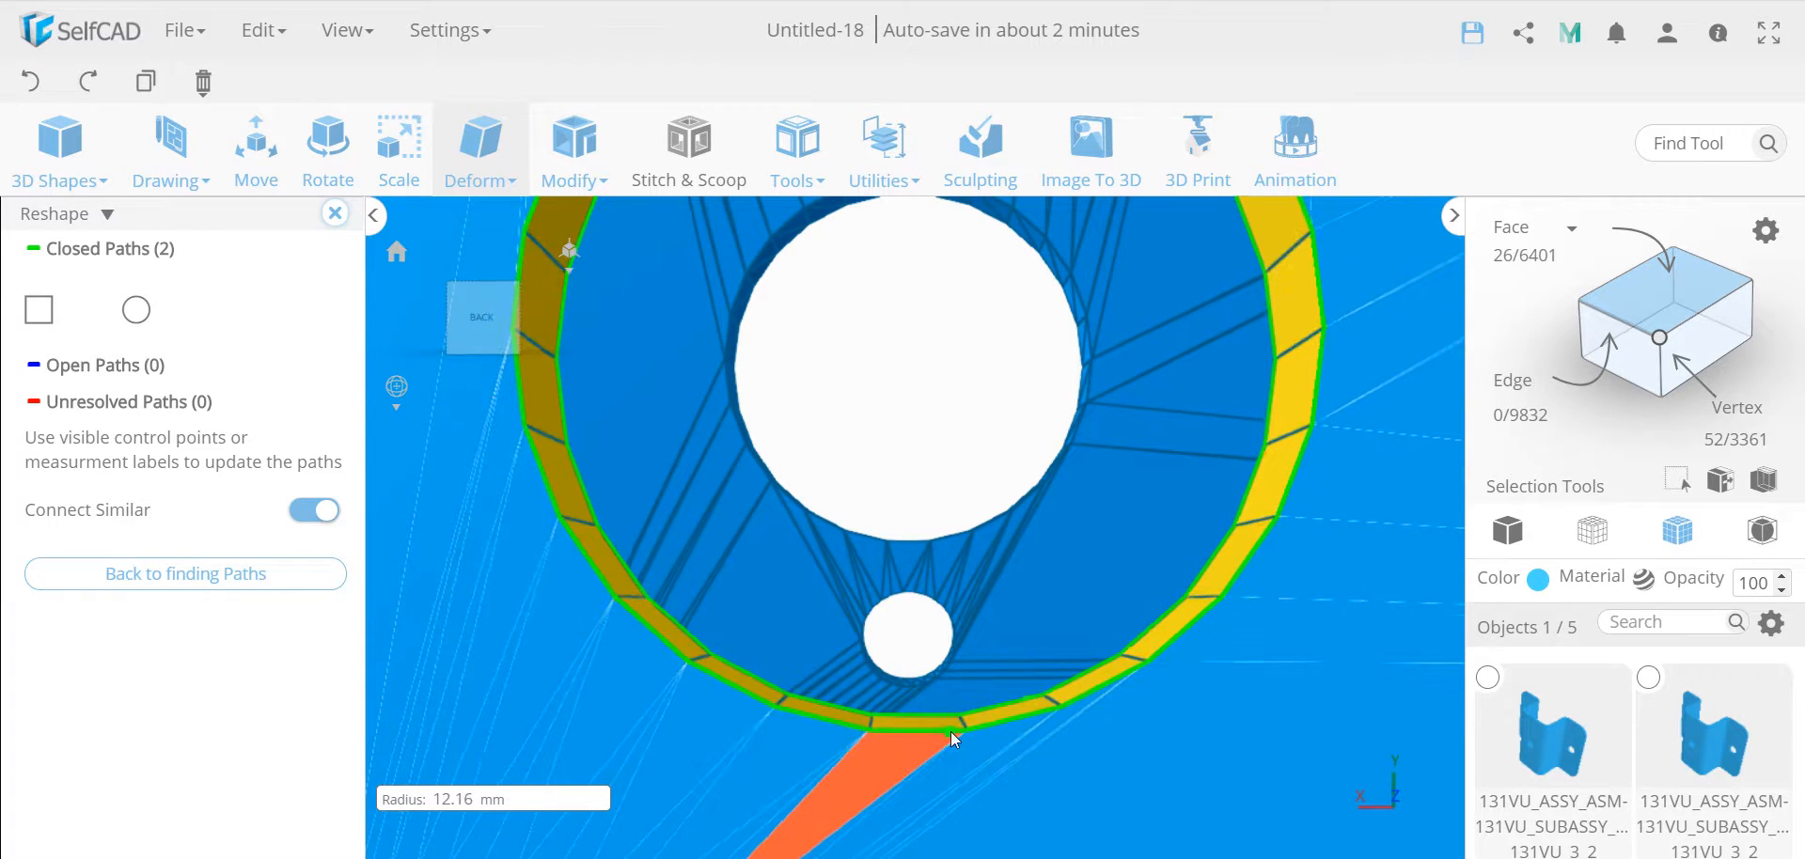
{"action": "left_click", "coordinate": [296, 515]}
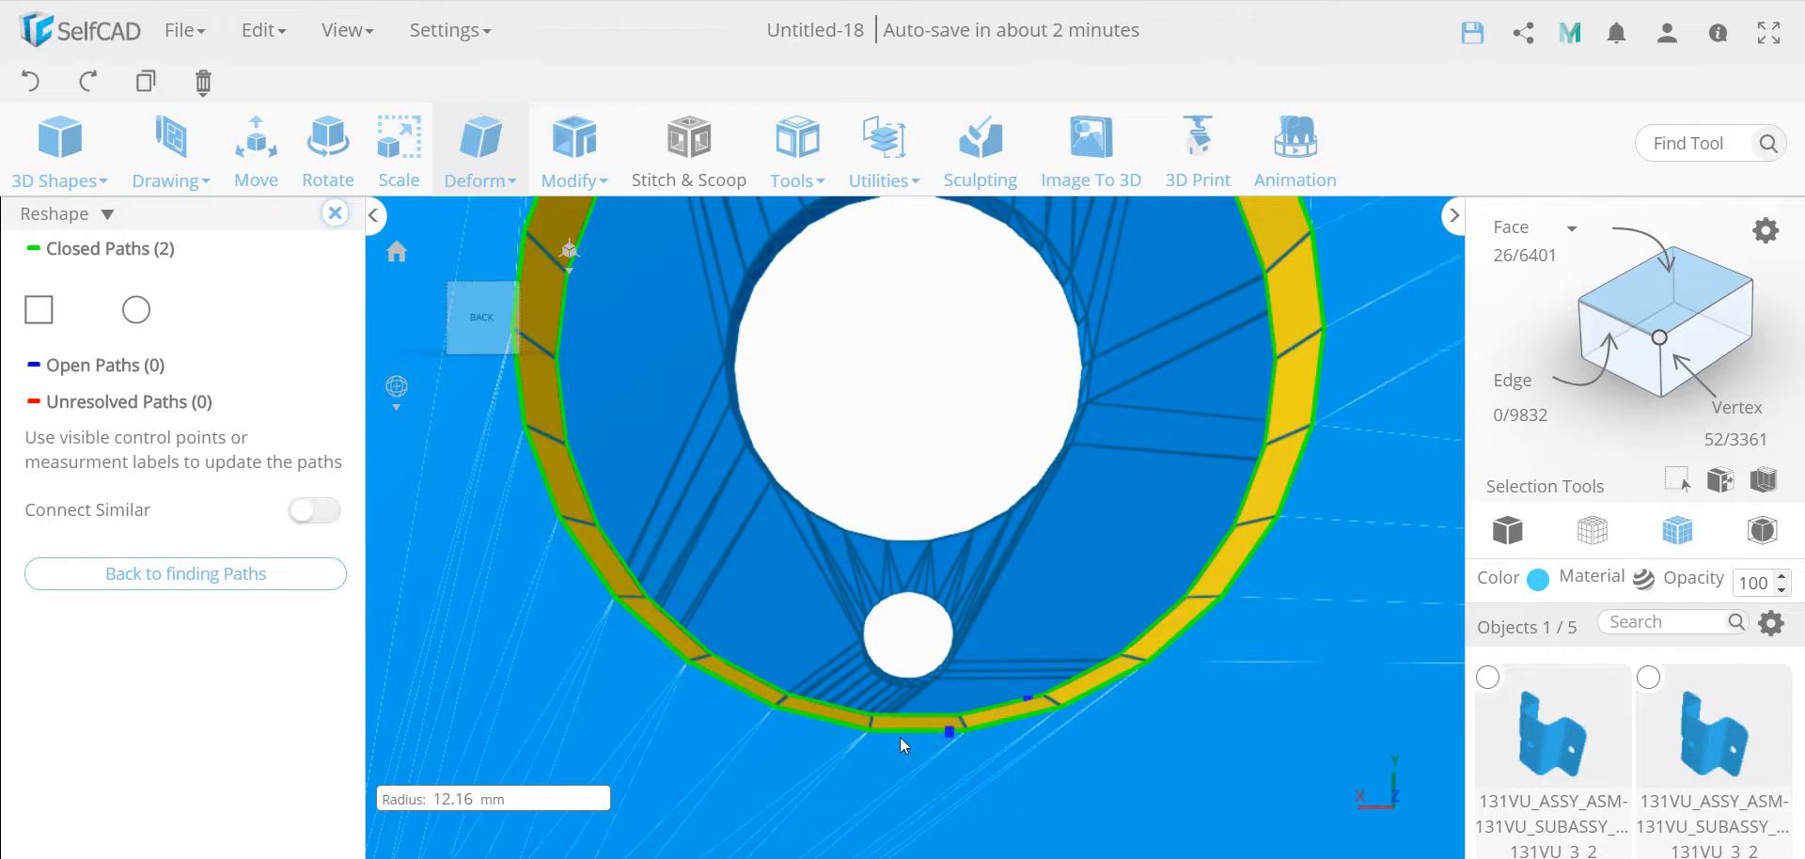
- Resize the ring's circle path freehand with Connect Similar off to a radius of about 11.9 mm
{"action": "mouse_move", "coordinate": [930, 743]}
{"action": "left_mouse_down"}
{"action": "mouse_move", "coordinate": [817, 846]}
{"action": "mouse_move", "coordinate": [945, 742]}
{"action": "left_mouse_up"}
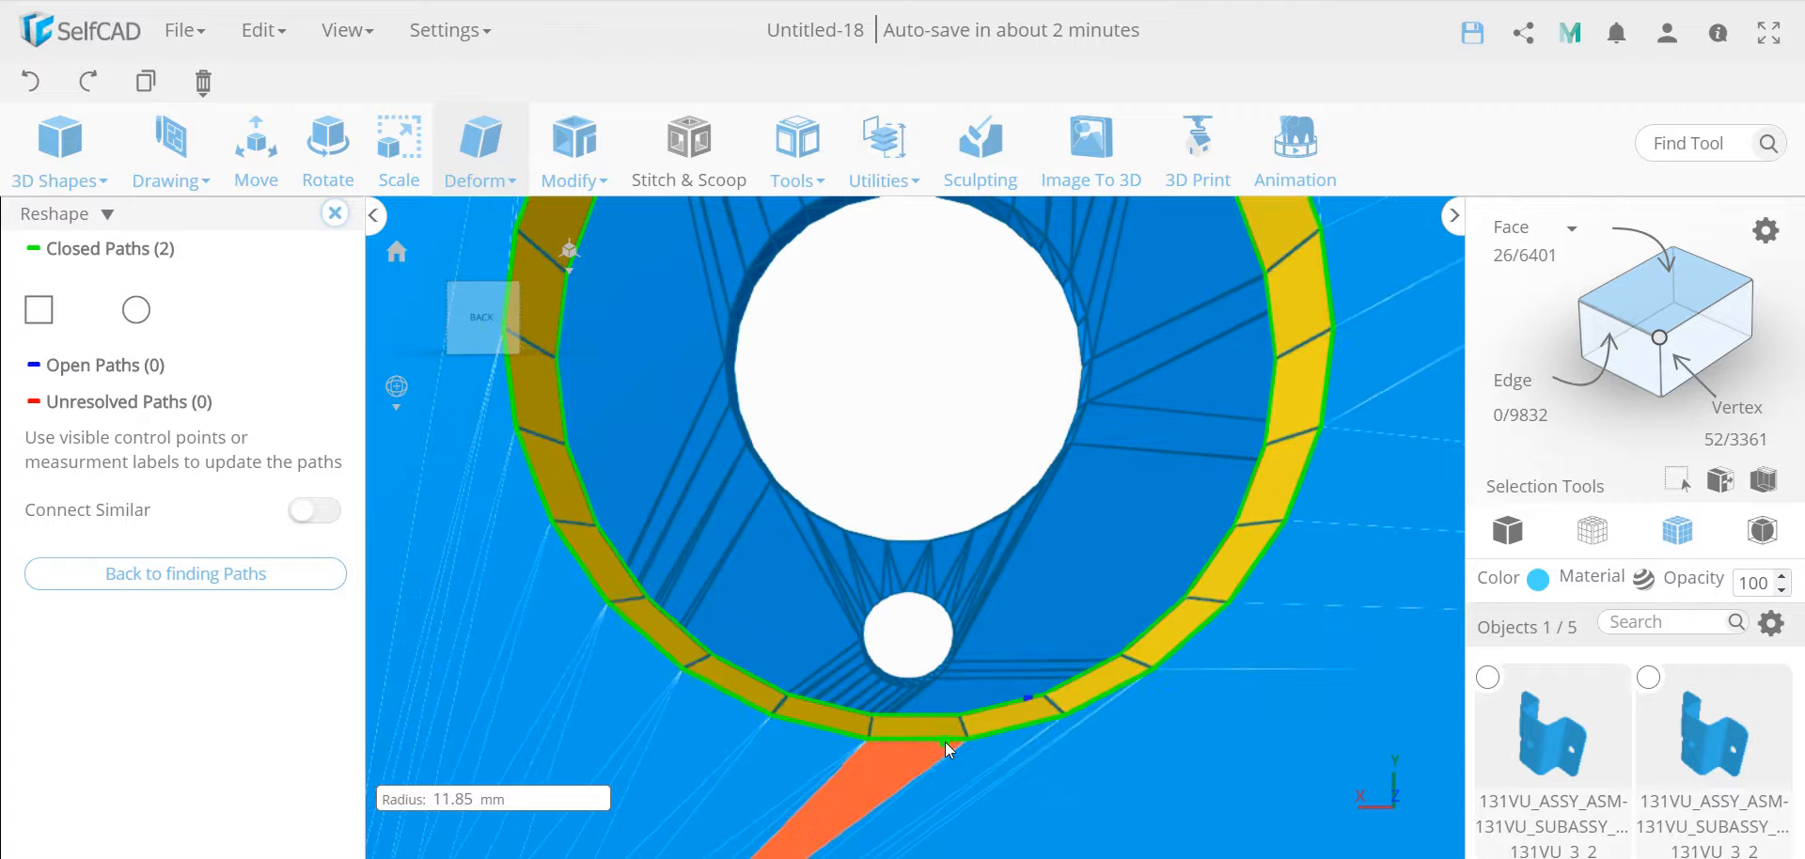
{"action": "scroll", "coordinate": [600, 607], "scroll_direction": "down", "scroll_amount": 5}
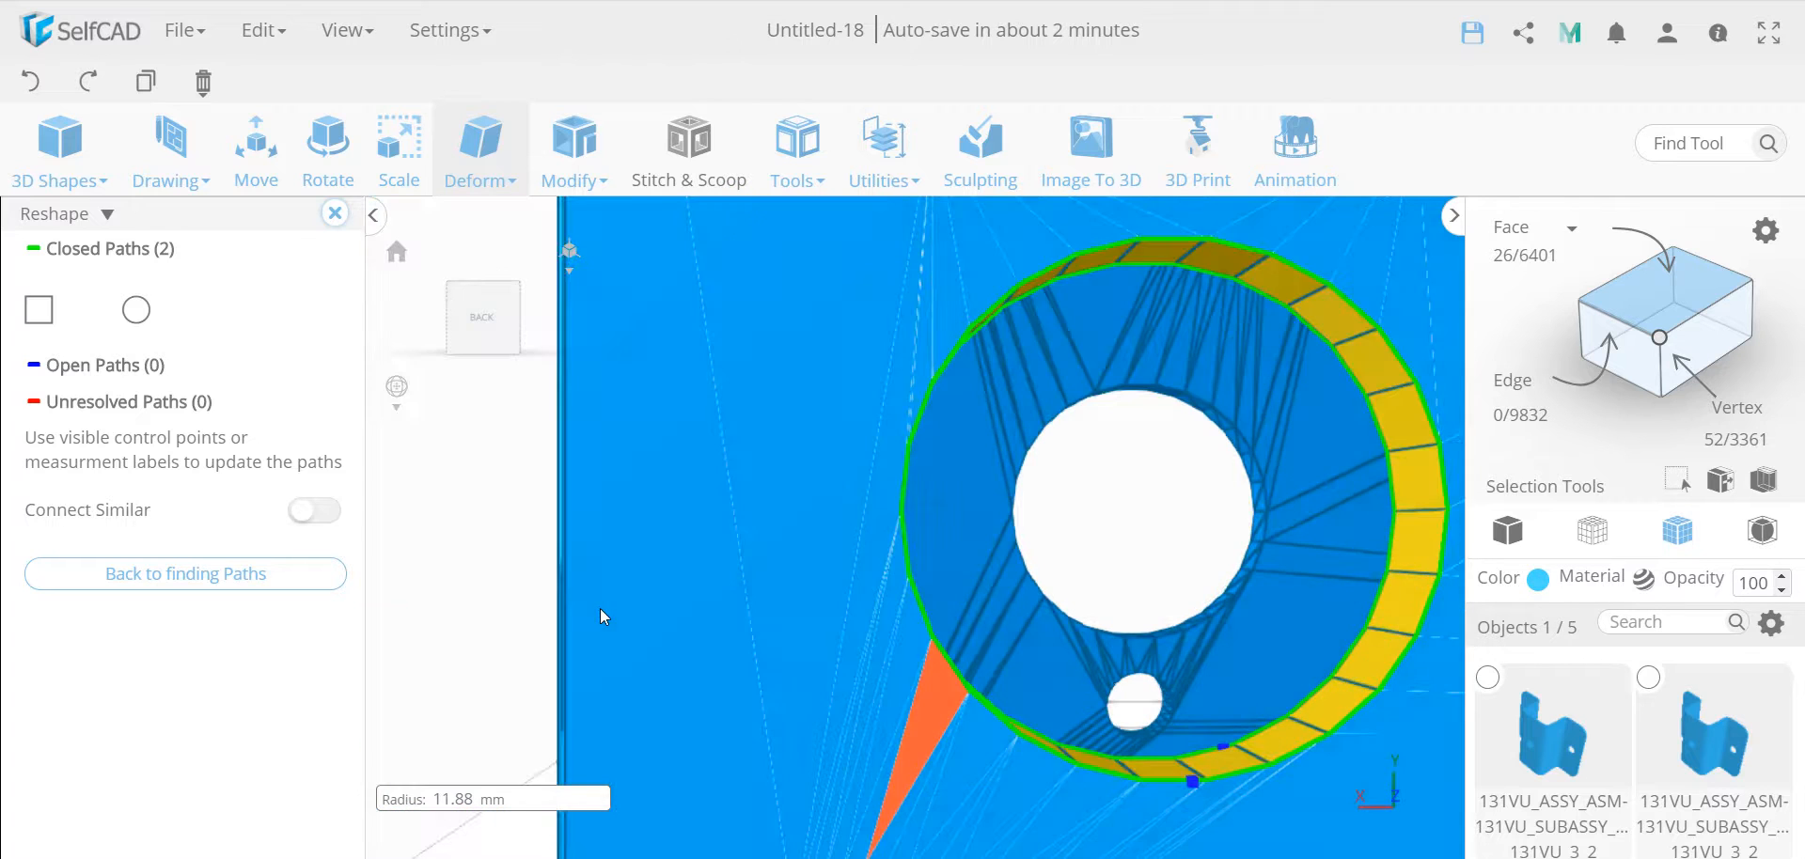
{"action": "scroll", "coordinate": [600, 607], "scroll_direction": "up", "scroll_amount": 1}
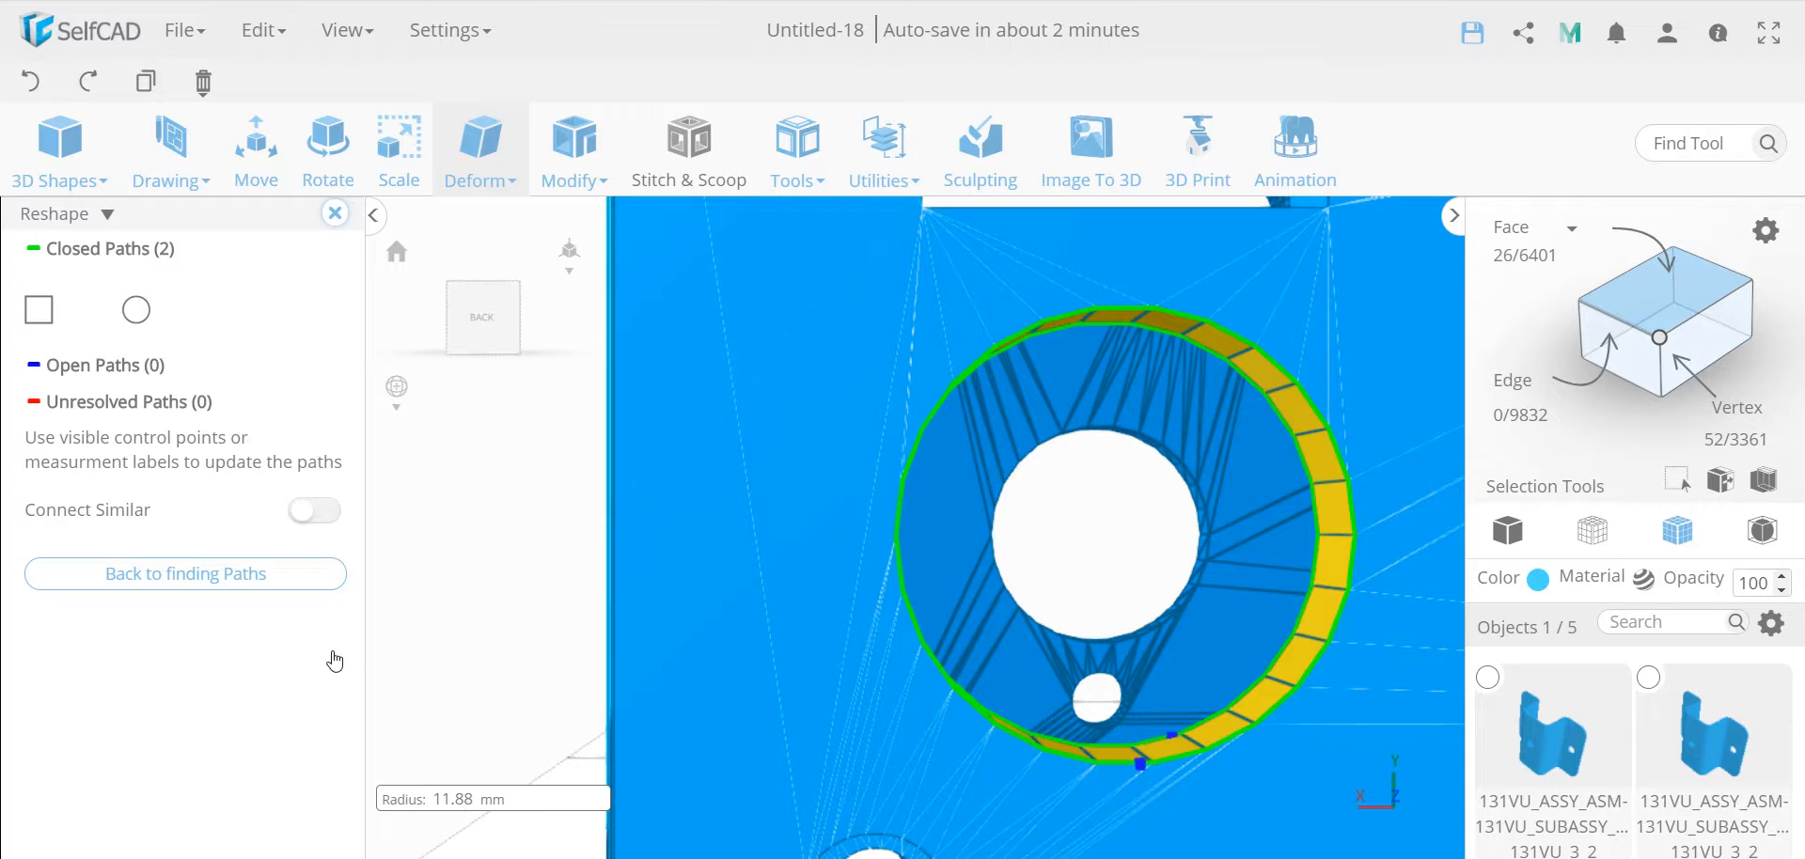
- Reshape the ring's closed path as a rectangle and set its length to 15 mm
{"action": "left_click", "coordinate": [40, 310]}
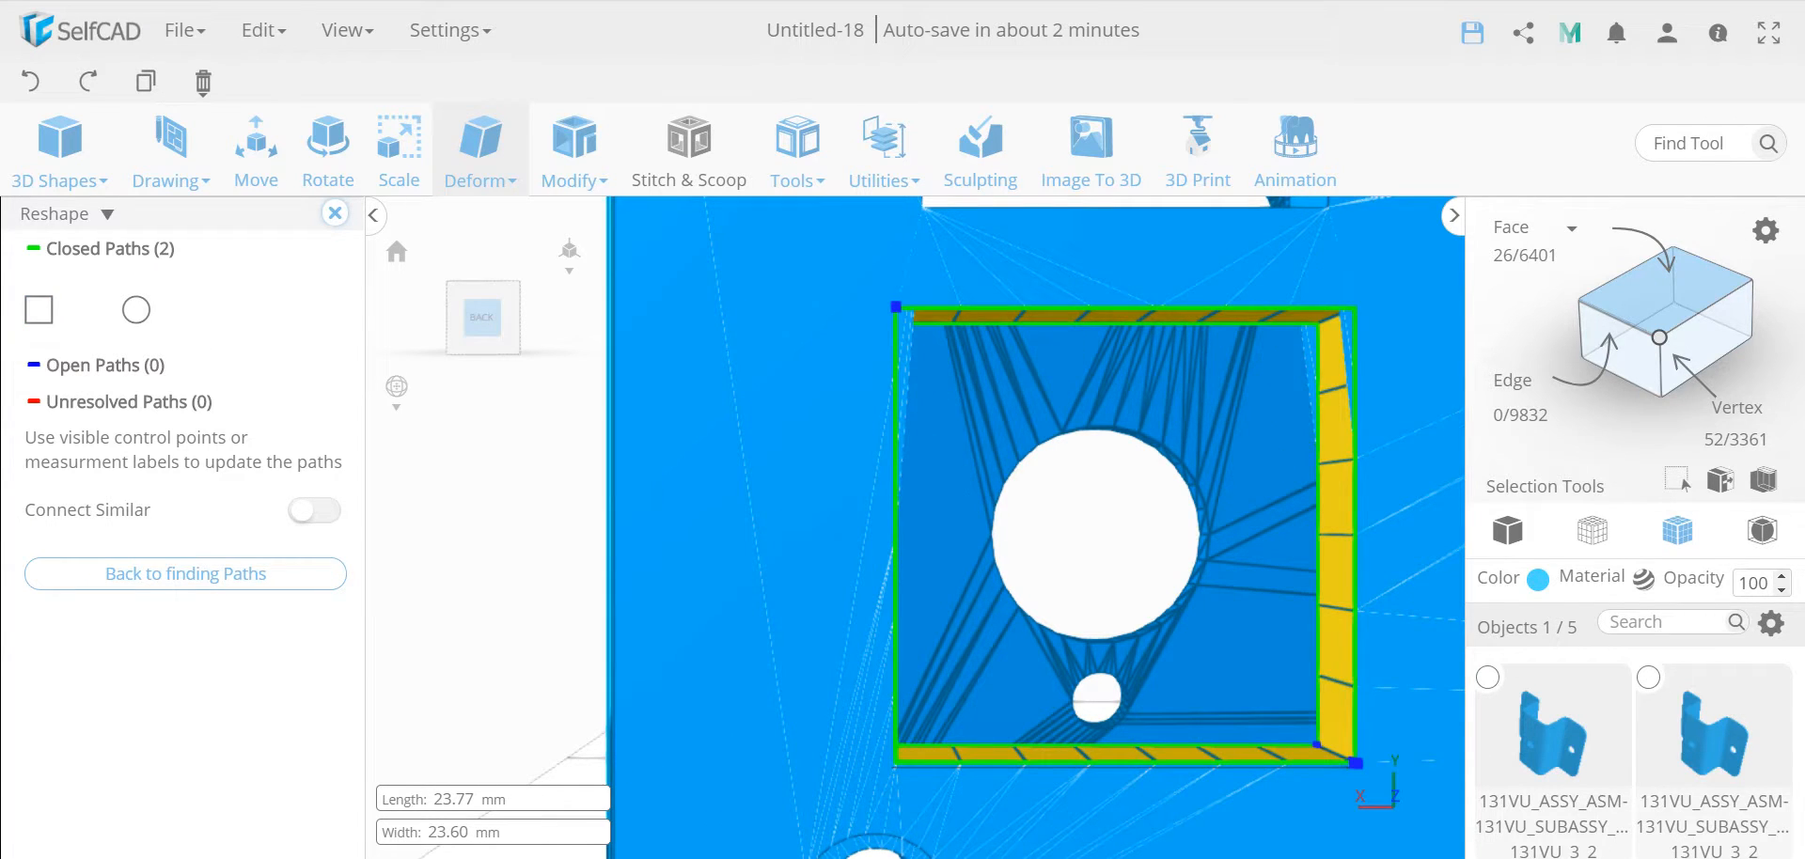
{"action": "double_click", "coordinate": [456, 799]}
{"action": "key", "text": "BackSpace"}
{"action": "type", "text": "15"}
{"action": "key", "text": "Return"}
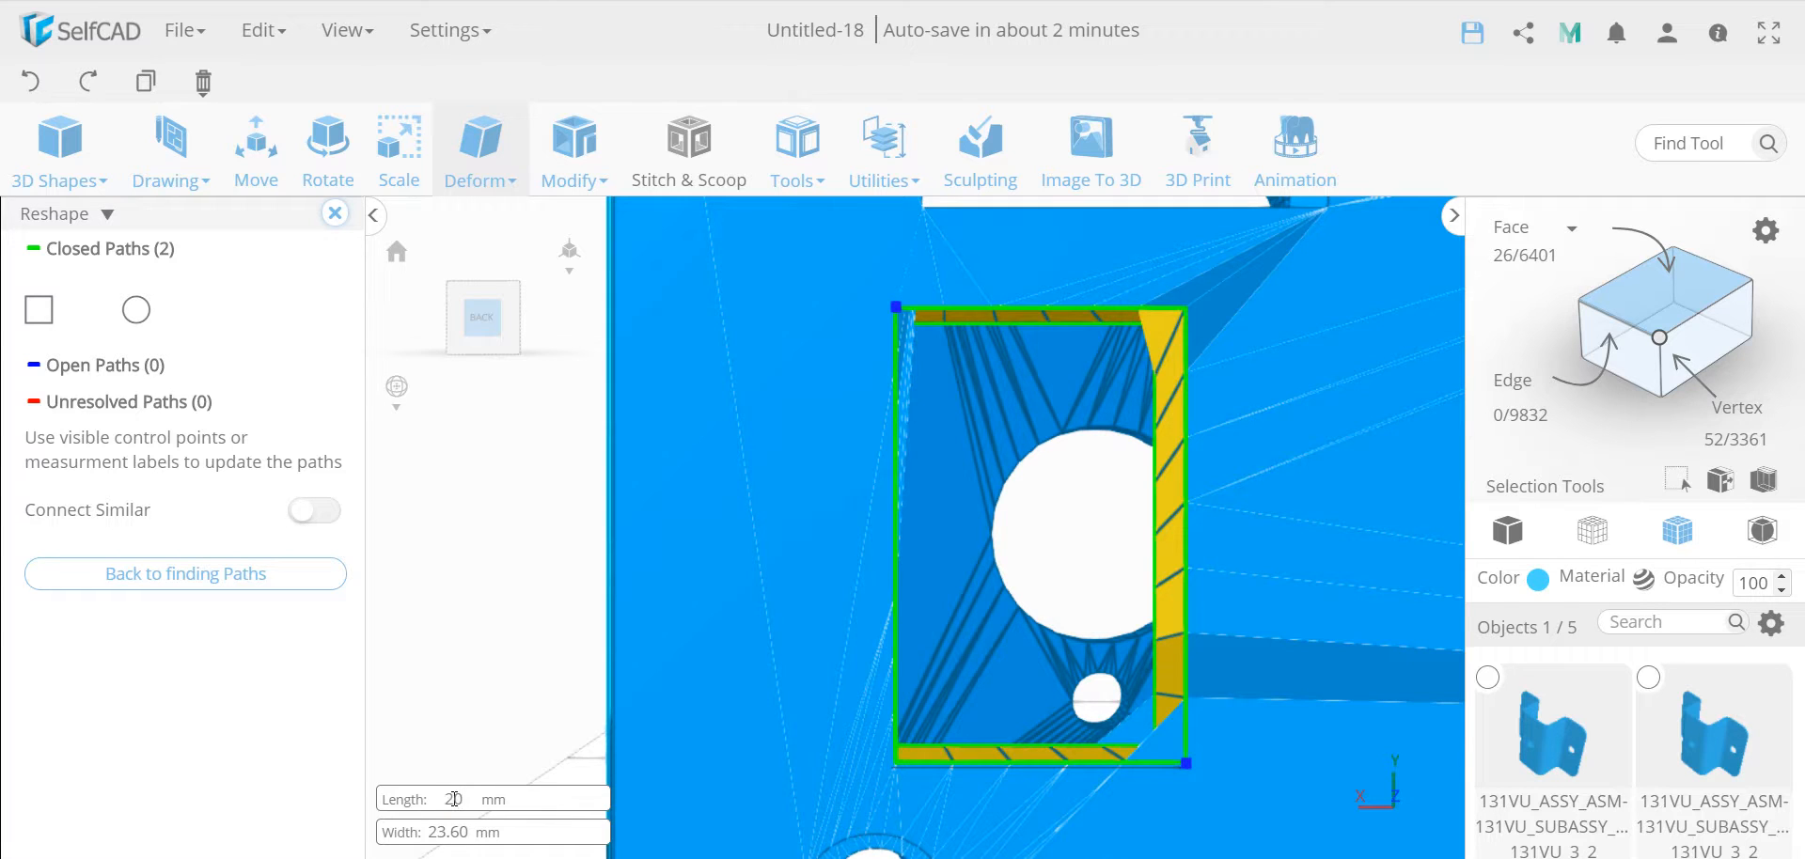
- Set both the rectangle's length and width to 20 mm and close Reshape
{"action": "type", "text": "20"}
{"action": "key", "text": "Return"}
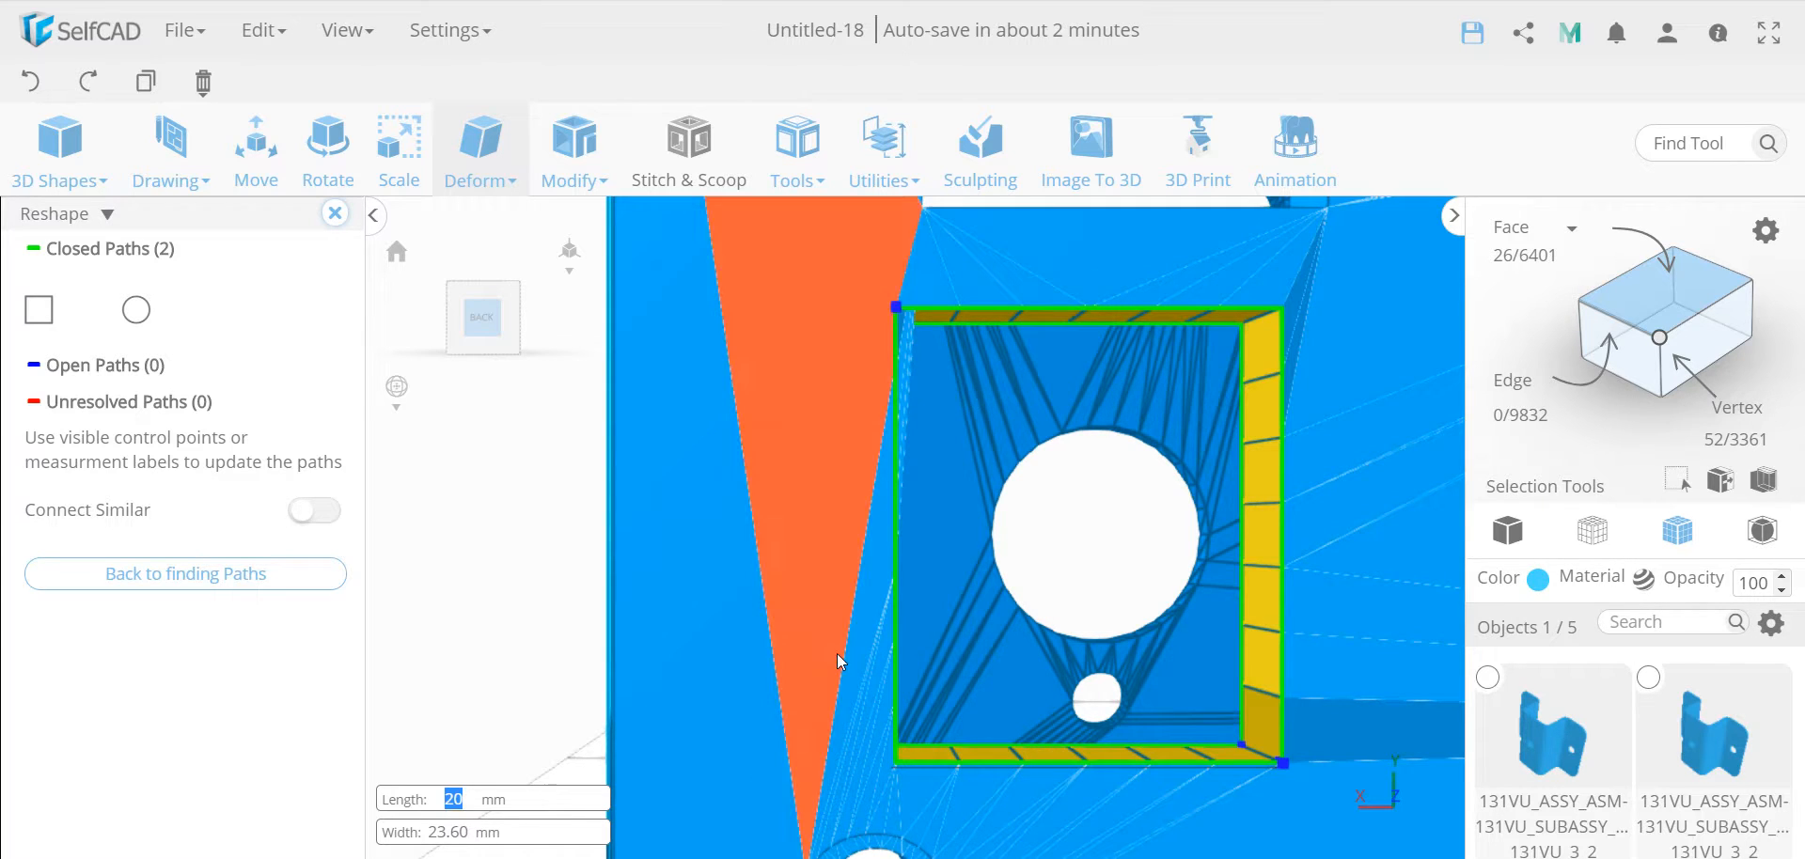
{"action": "double_click", "coordinate": [443, 832]}
{"action": "type", "text": "20"}
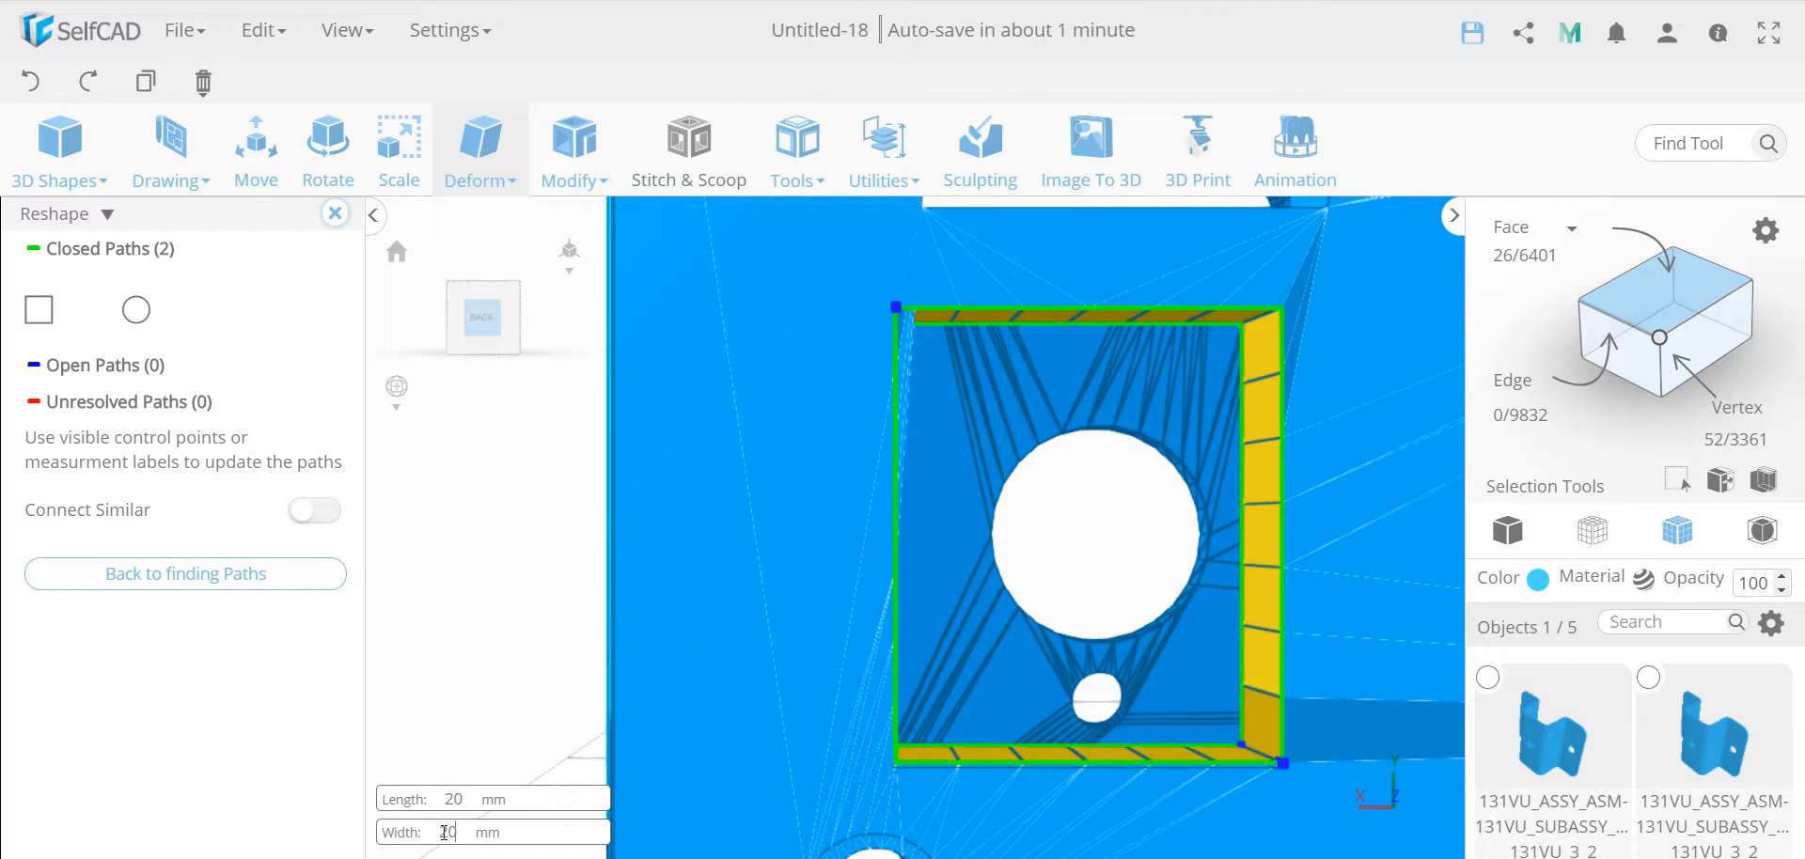
{"action": "key", "text": "Return"}
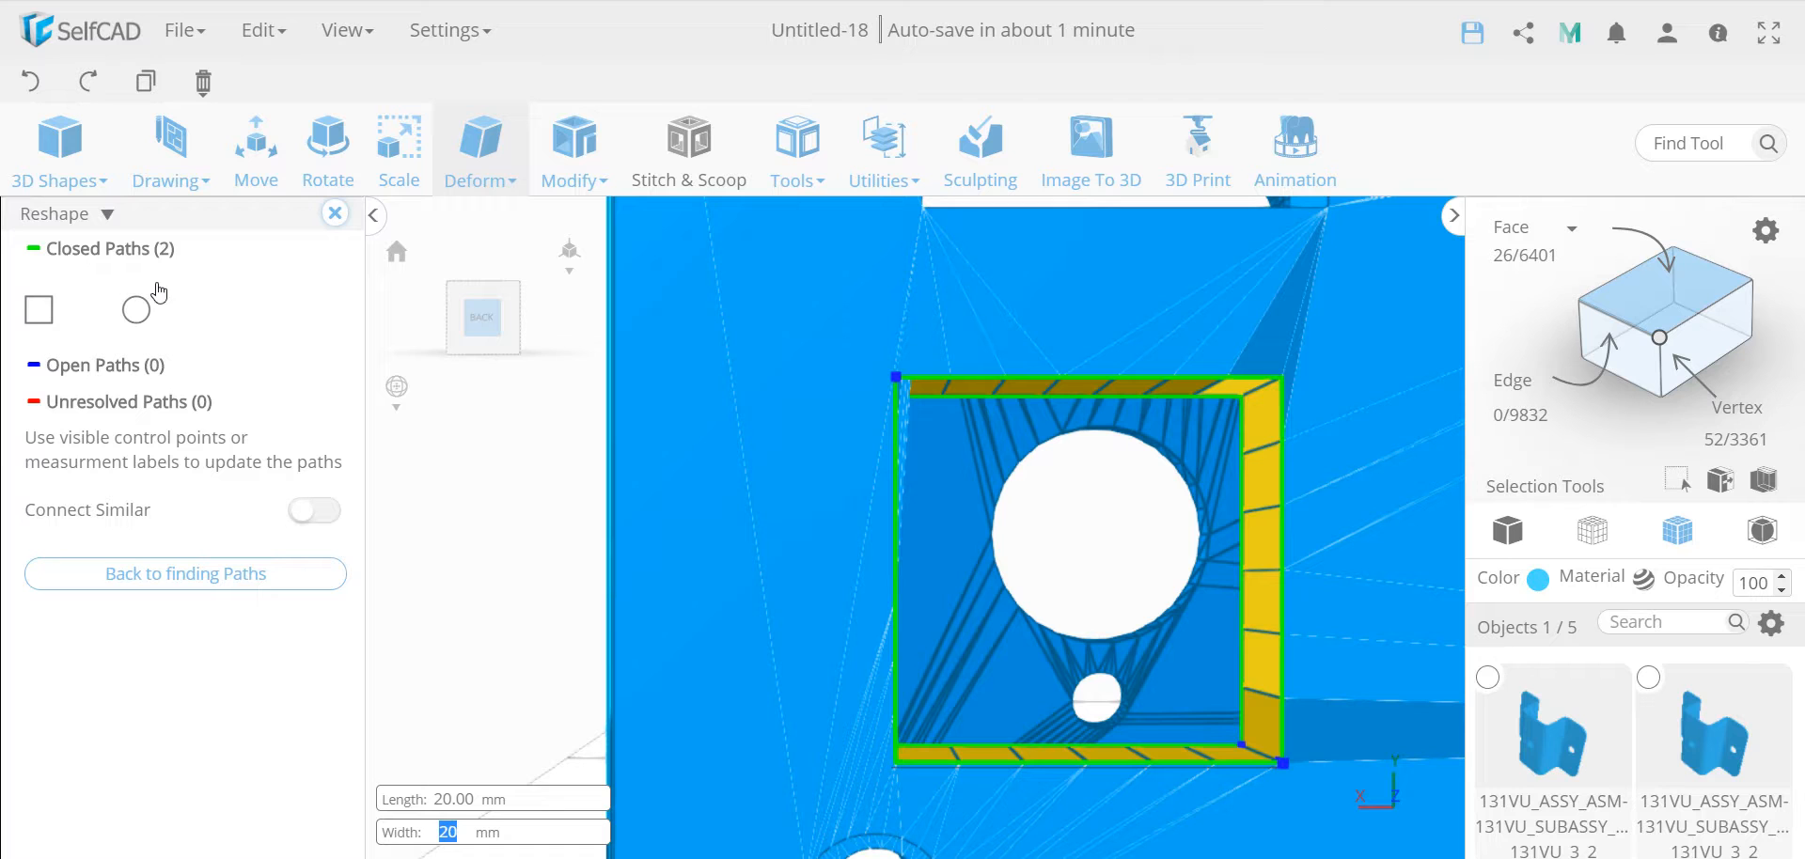
{"action": "left_click", "coordinate": [334, 213]}
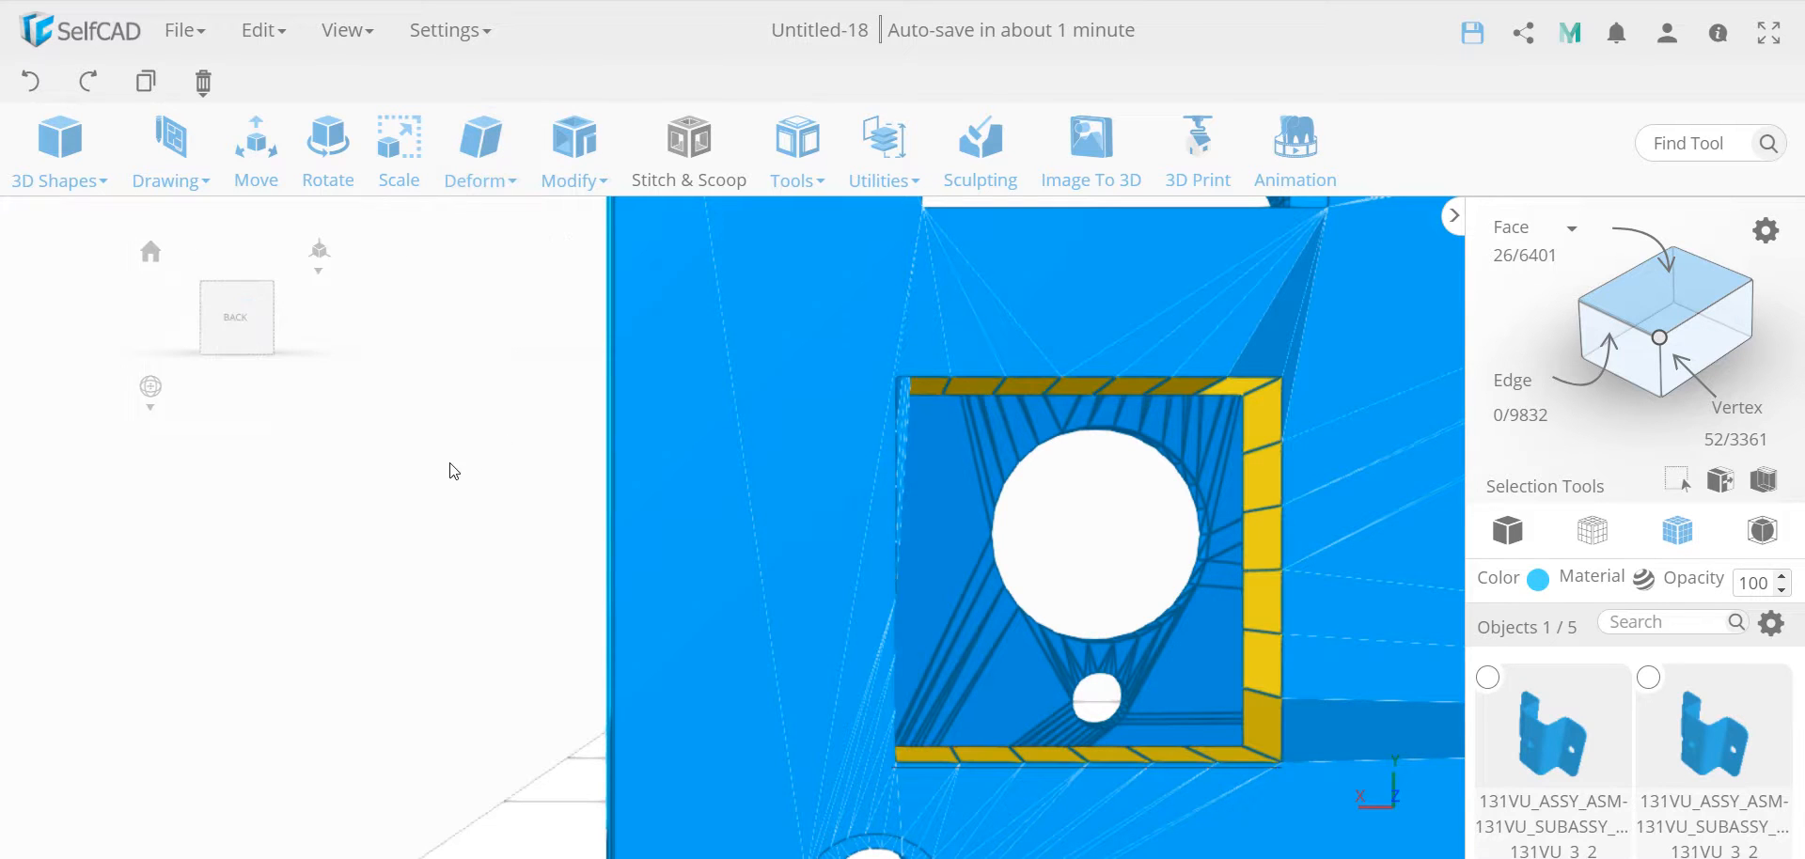
- Undo the rectangle edits and the freehand resize of the ring
{"action": "left_click", "coordinate": [32, 81]}
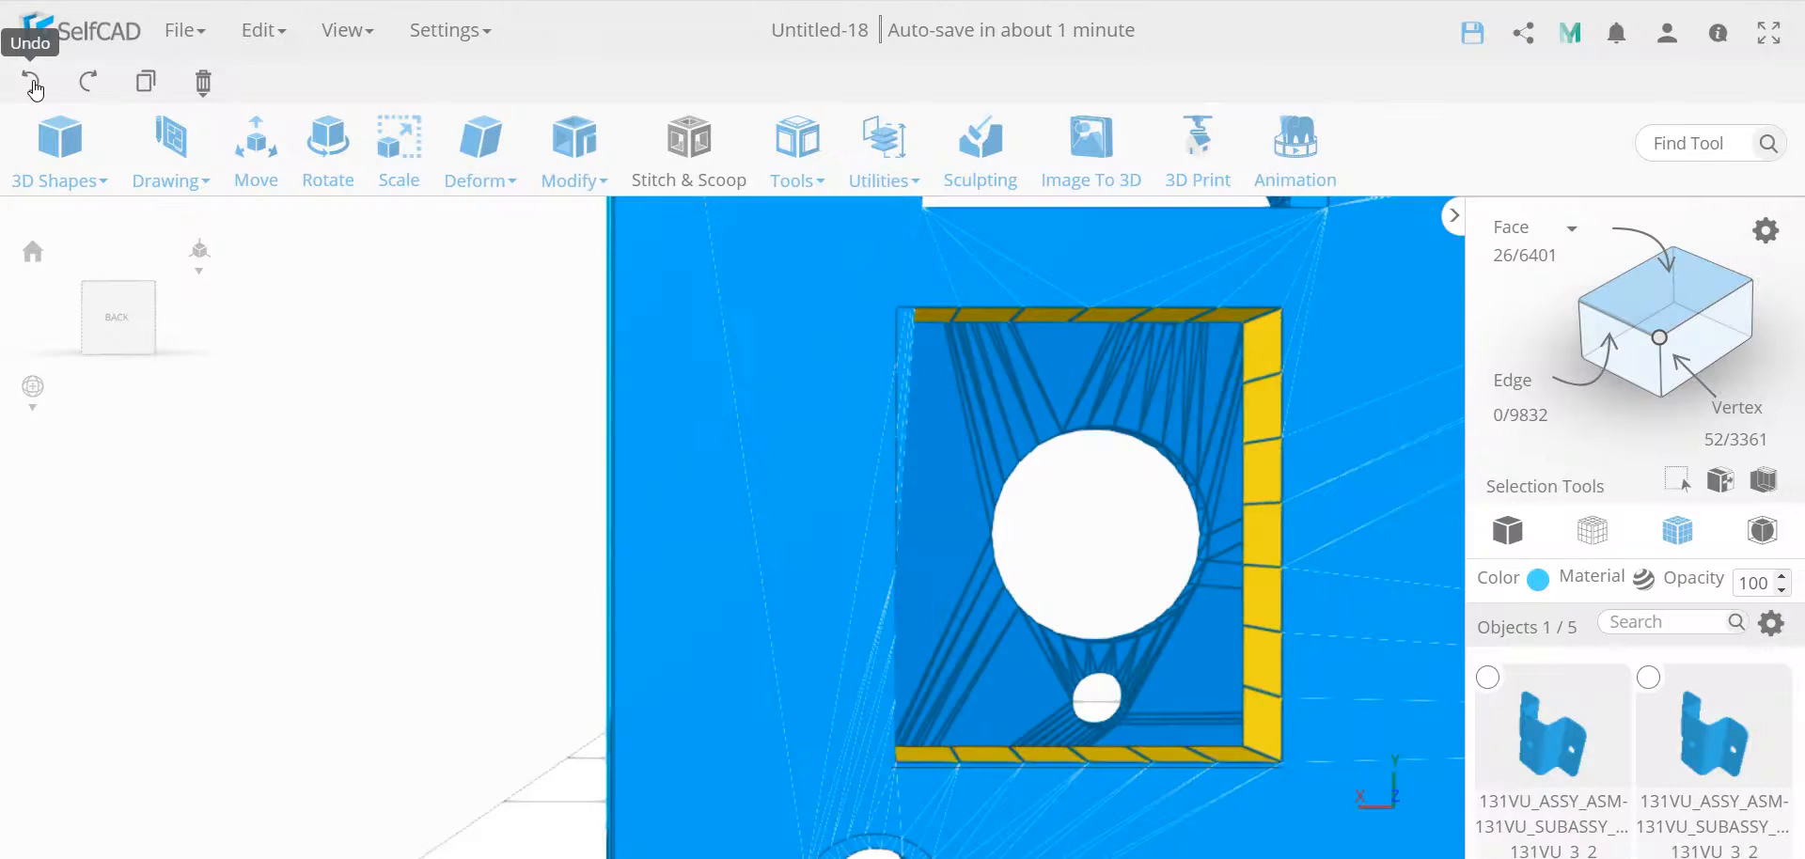
{"action": "left_click", "coordinate": [32, 81]}
{"action": "left_click", "coordinate": [33, 87]}
{"action": "left_click", "coordinate": [34, 86]}
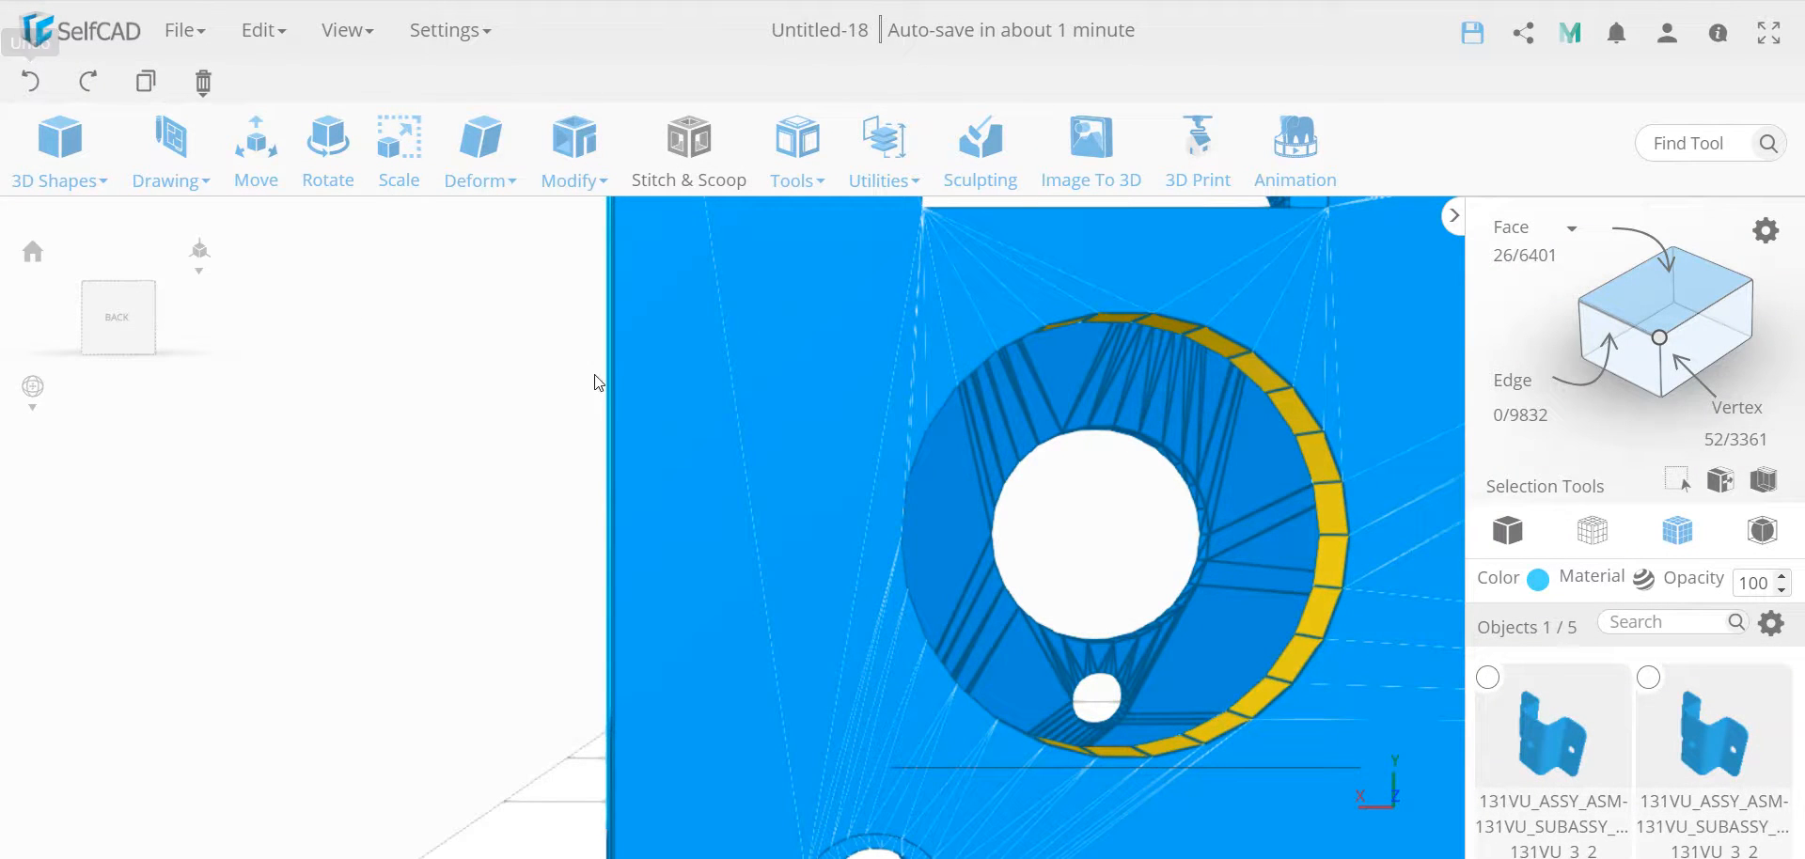
- Replace the face selection with ten wall faces along the lower arc of the circular recess, with Loop selection turned on
{"action": "scroll", "coordinate": [596, 383], "scroll_direction": "down", "scroll_amount": 5}
{"action": "left_click", "coordinate": [33, 252]}
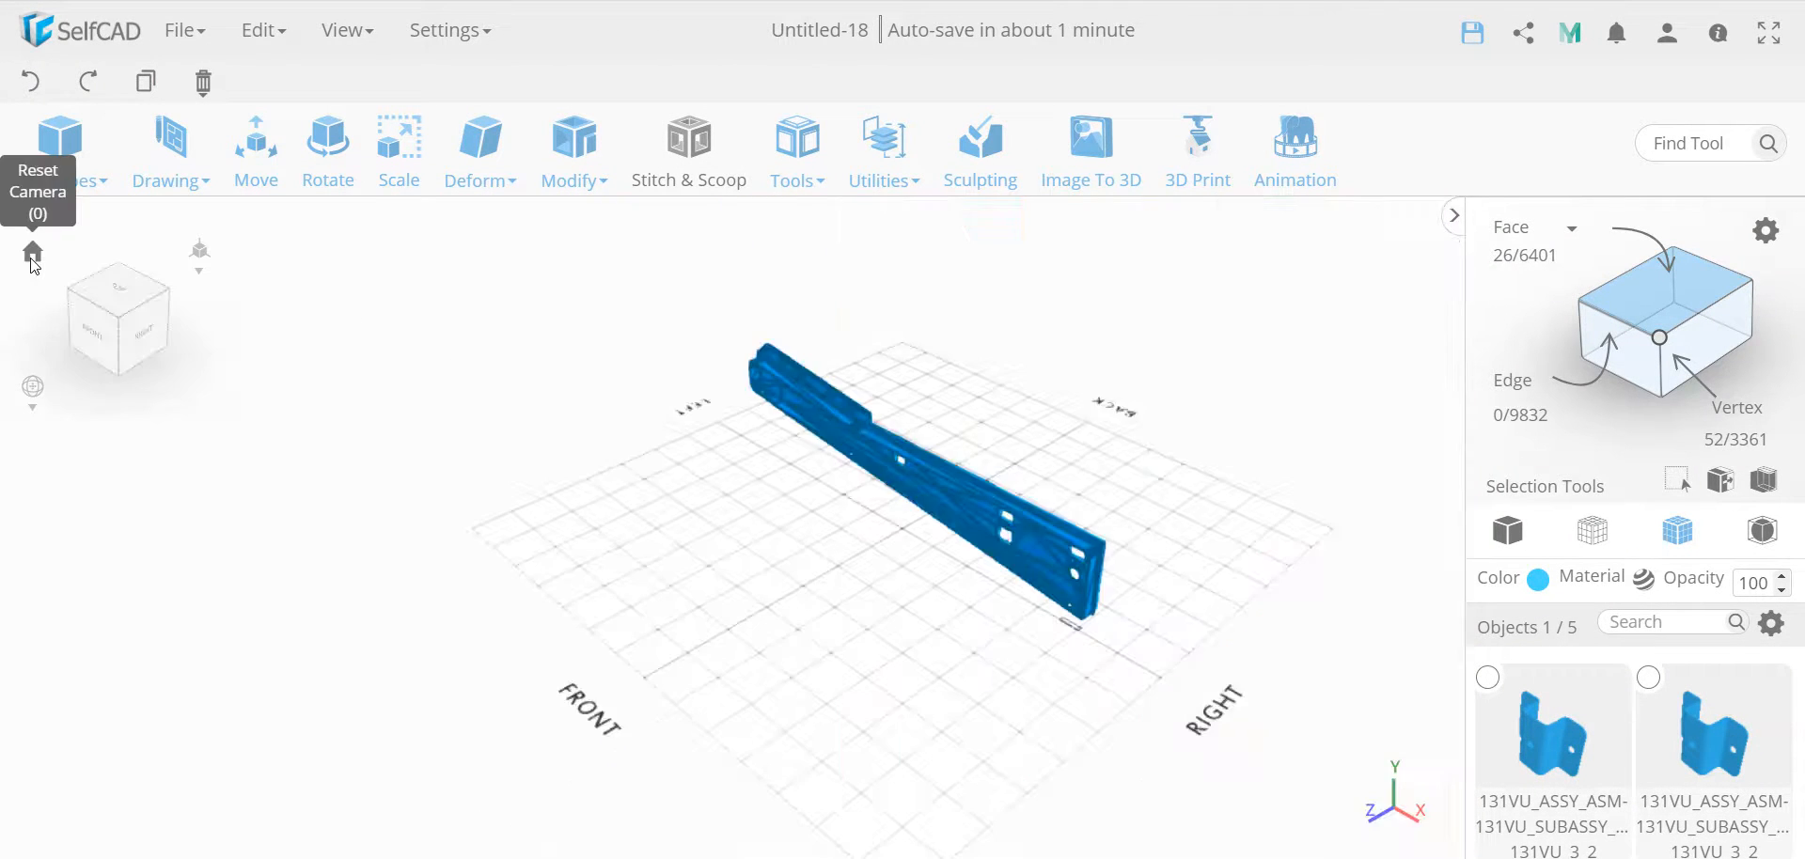
{"action": "left_click_drag", "start_coordinate": [722, 534], "coordinate": [532, 534]}
{"action": "left_click_drag", "start_coordinate": [1083, 571], "coordinate": [697, 477]}
{"action": "scroll", "coordinate": [698, 477], "scroll_direction": "up", "scroll_amount": 3}
{"action": "scroll", "coordinate": [697, 478], "scroll_direction": "up", "scroll_amount": 5}
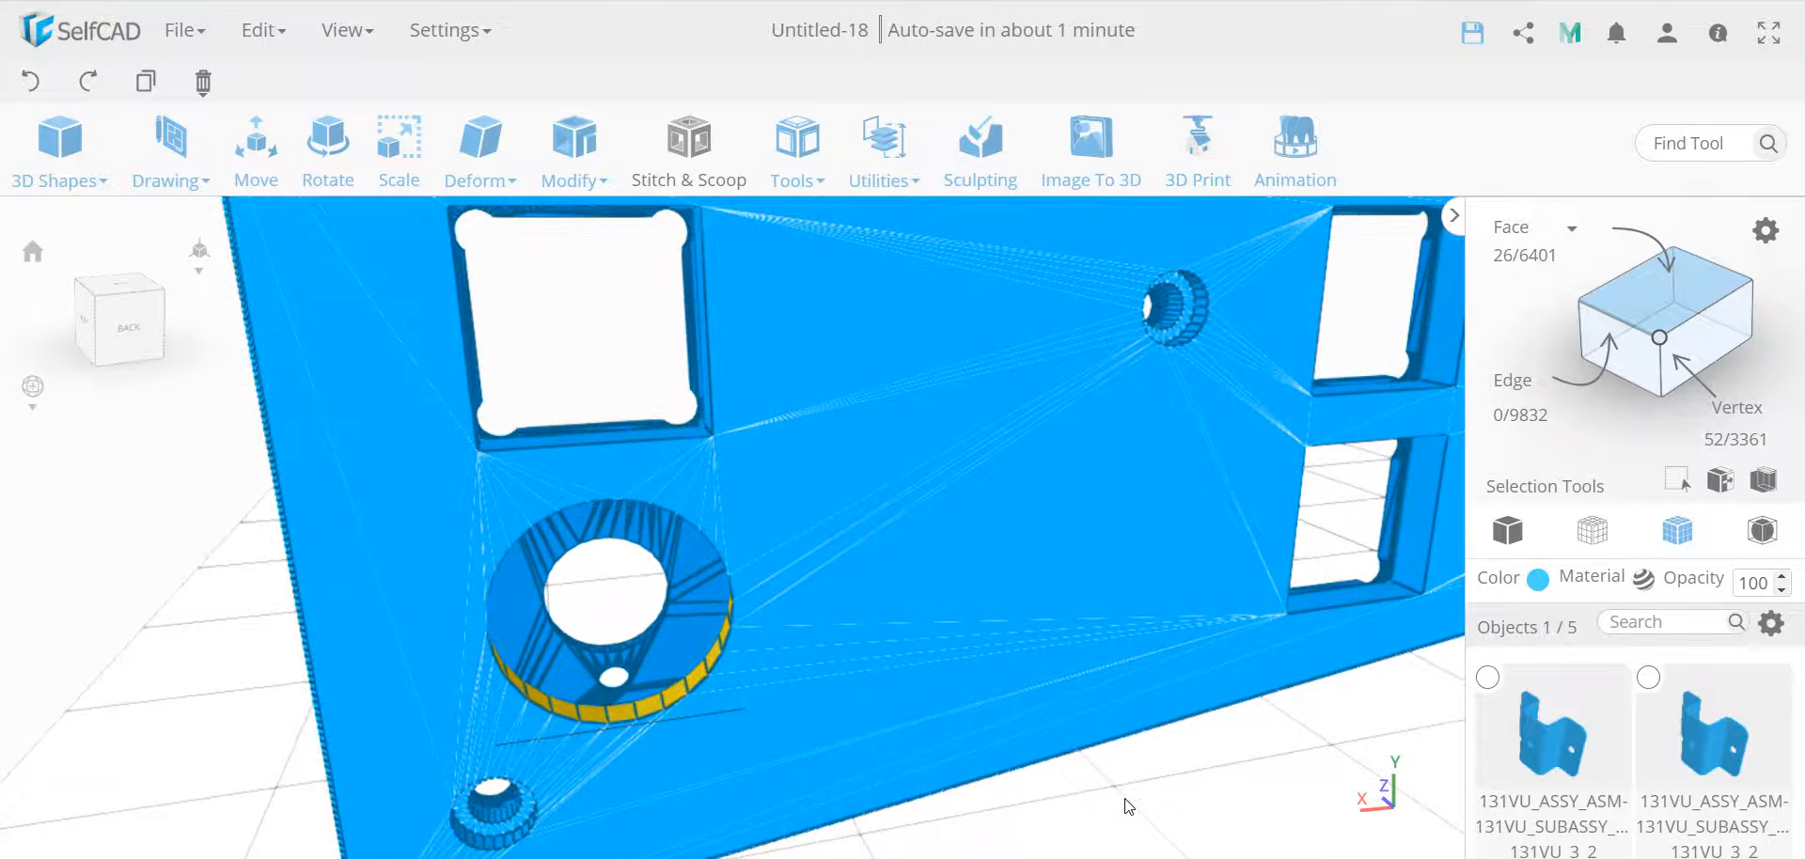
{"action": "left_click", "coordinate": [1129, 807]}
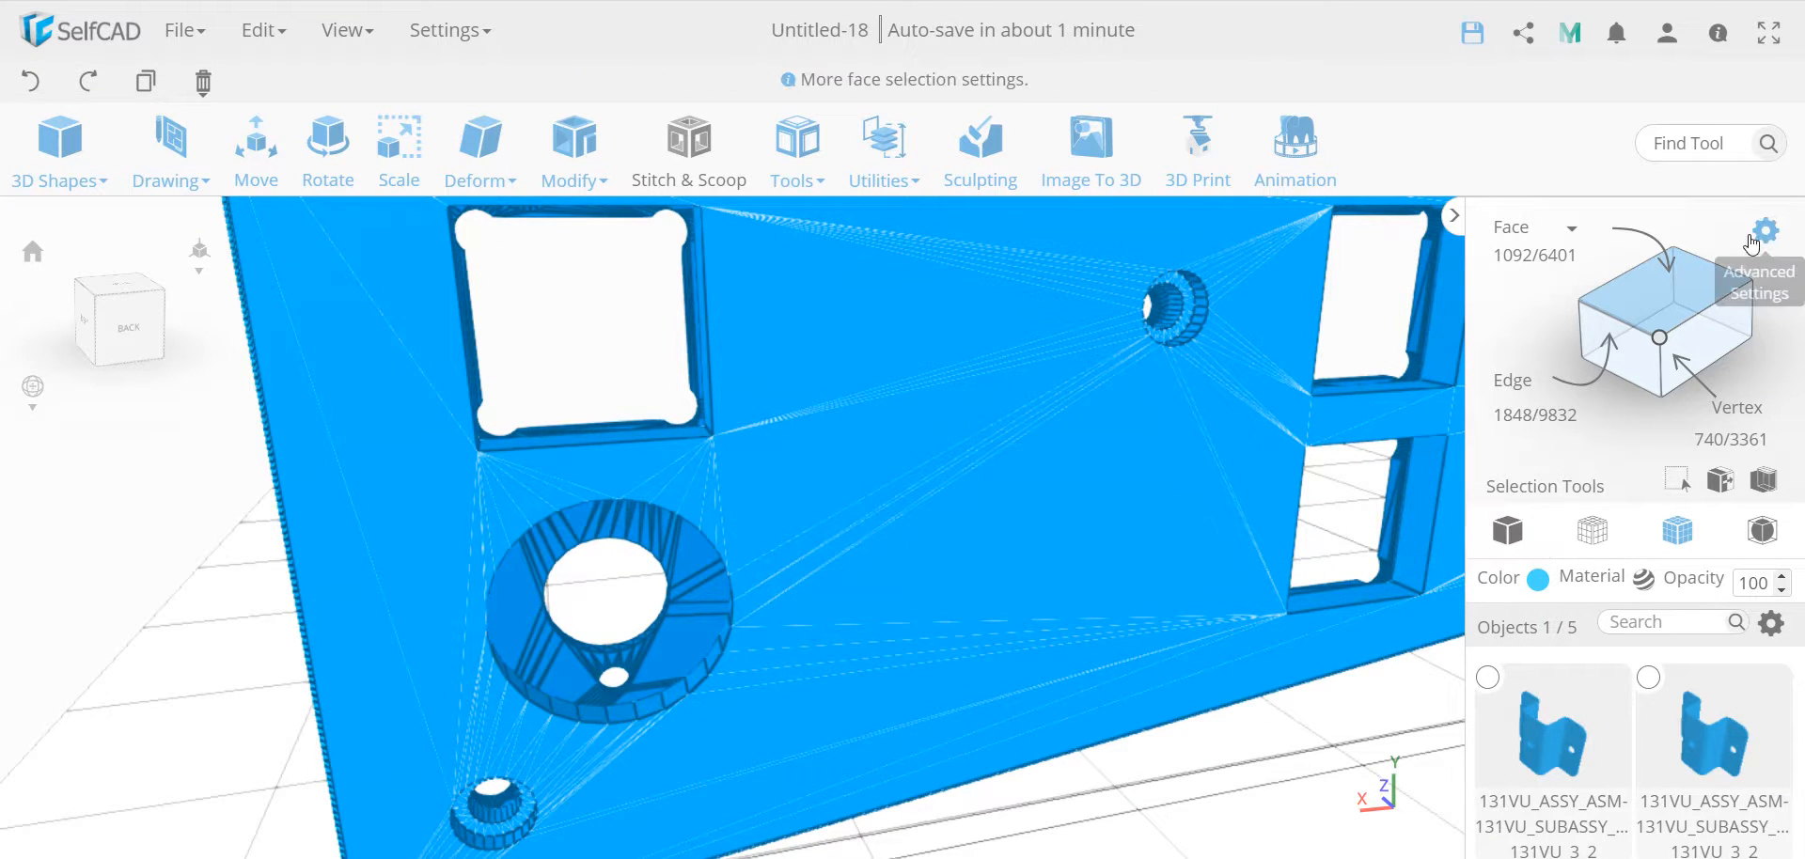
{"action": "left_click", "coordinate": [1018, 410]}
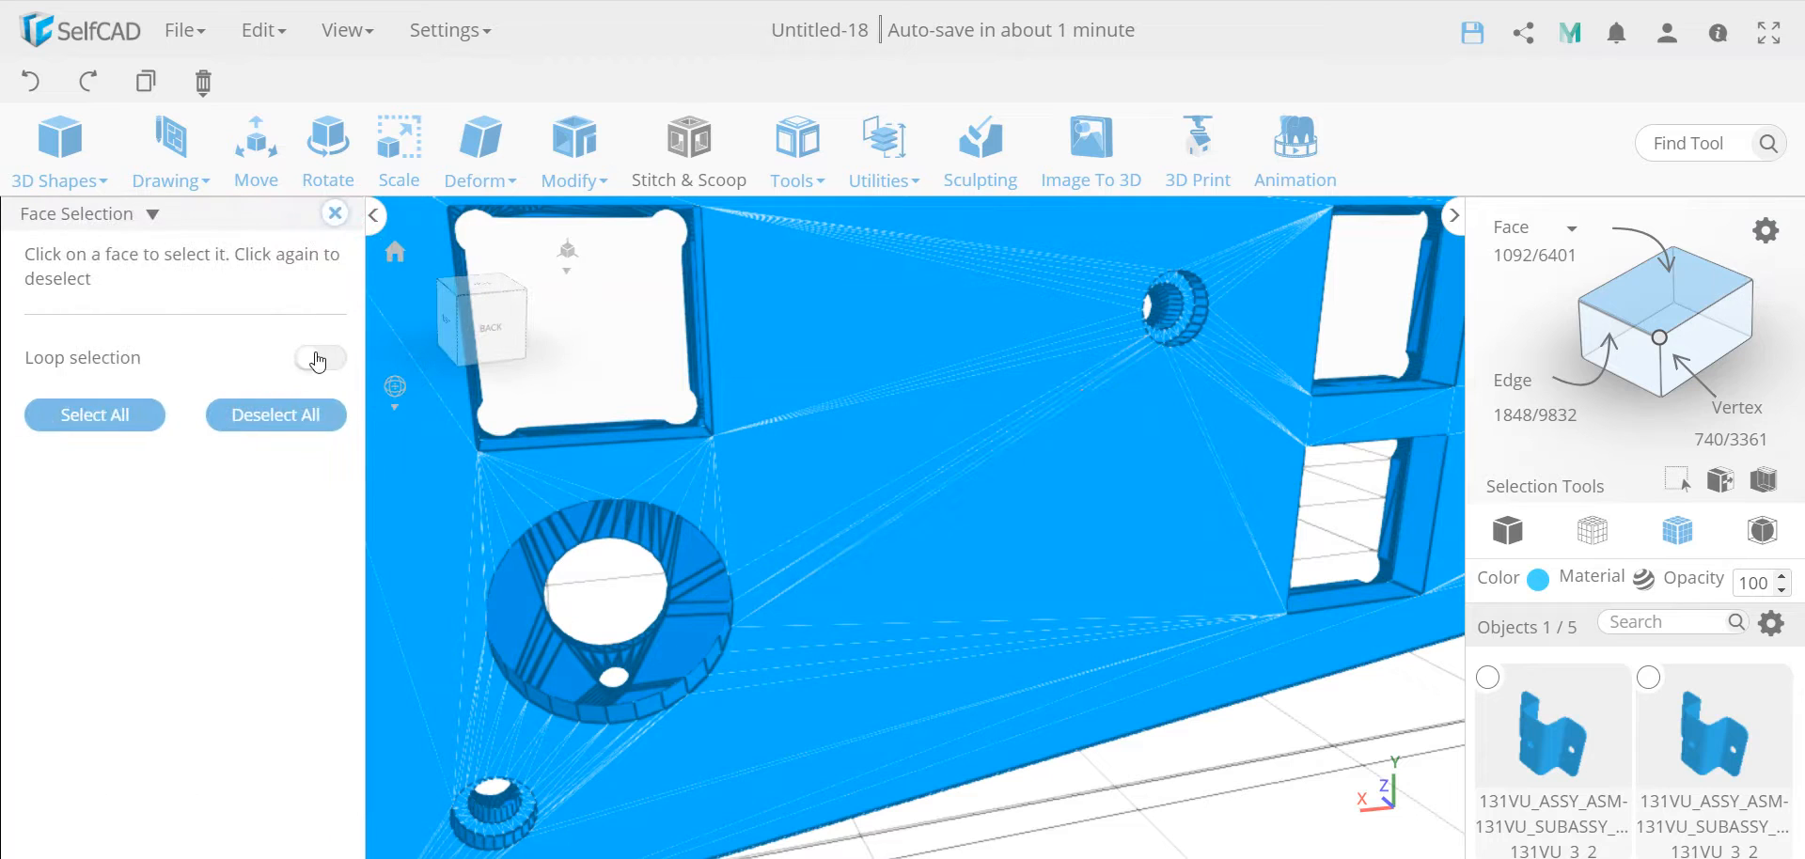
{"action": "left_click", "coordinate": [339, 360]}
{"action": "left_click", "coordinate": [730, 634]}
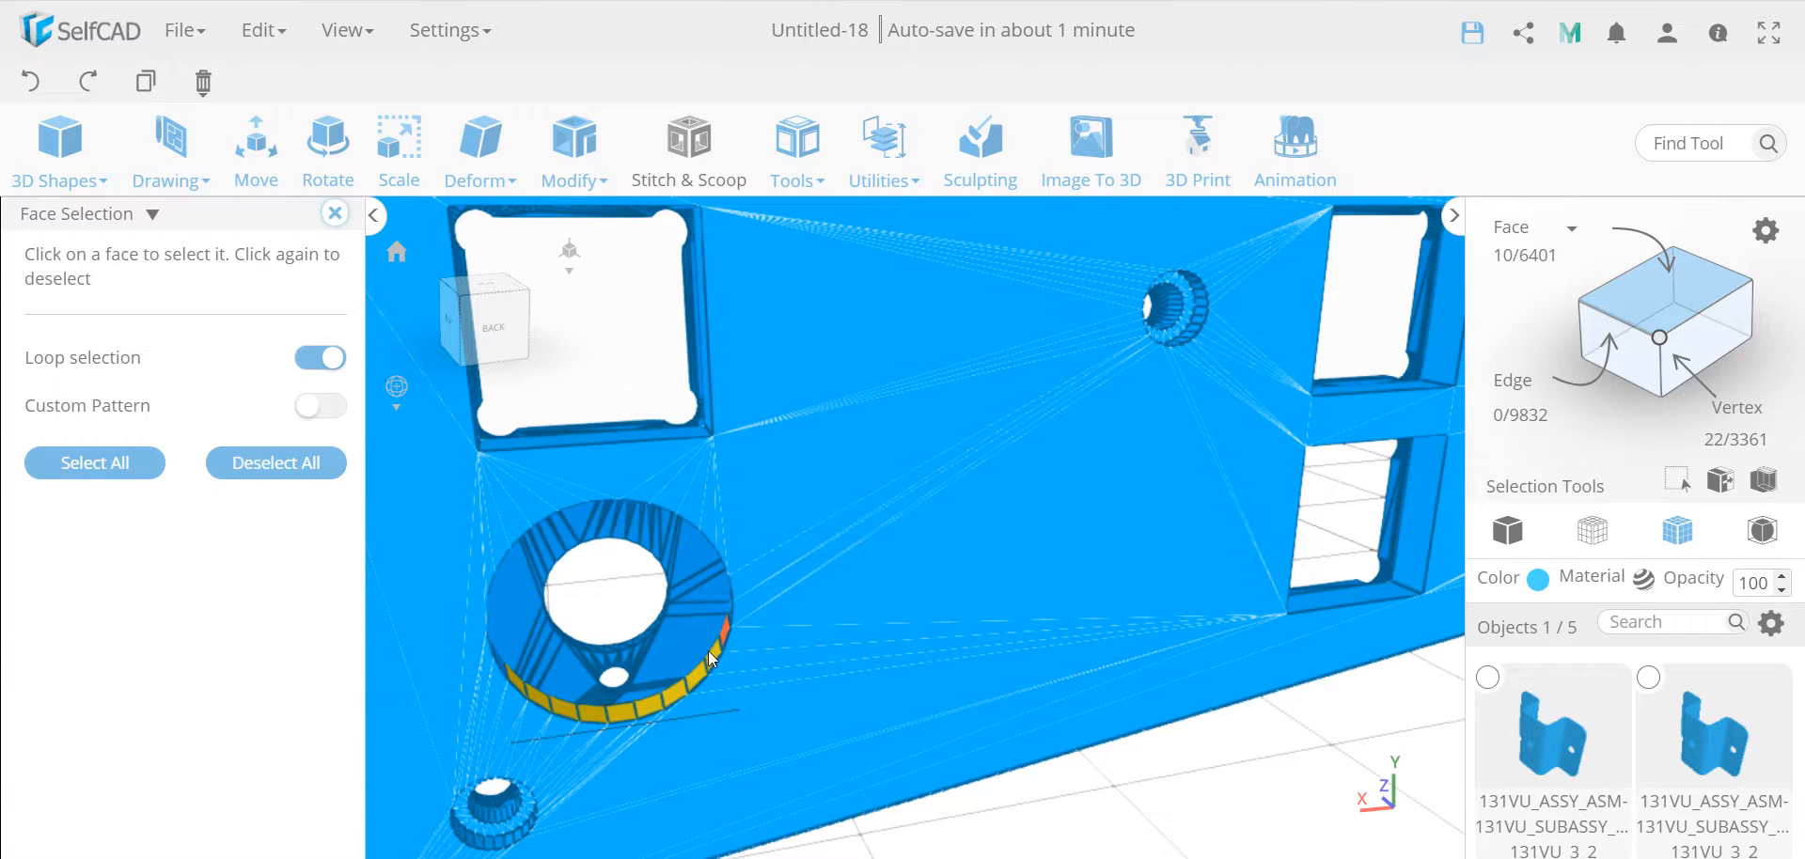
{"action": "left_click", "coordinate": [334, 215]}
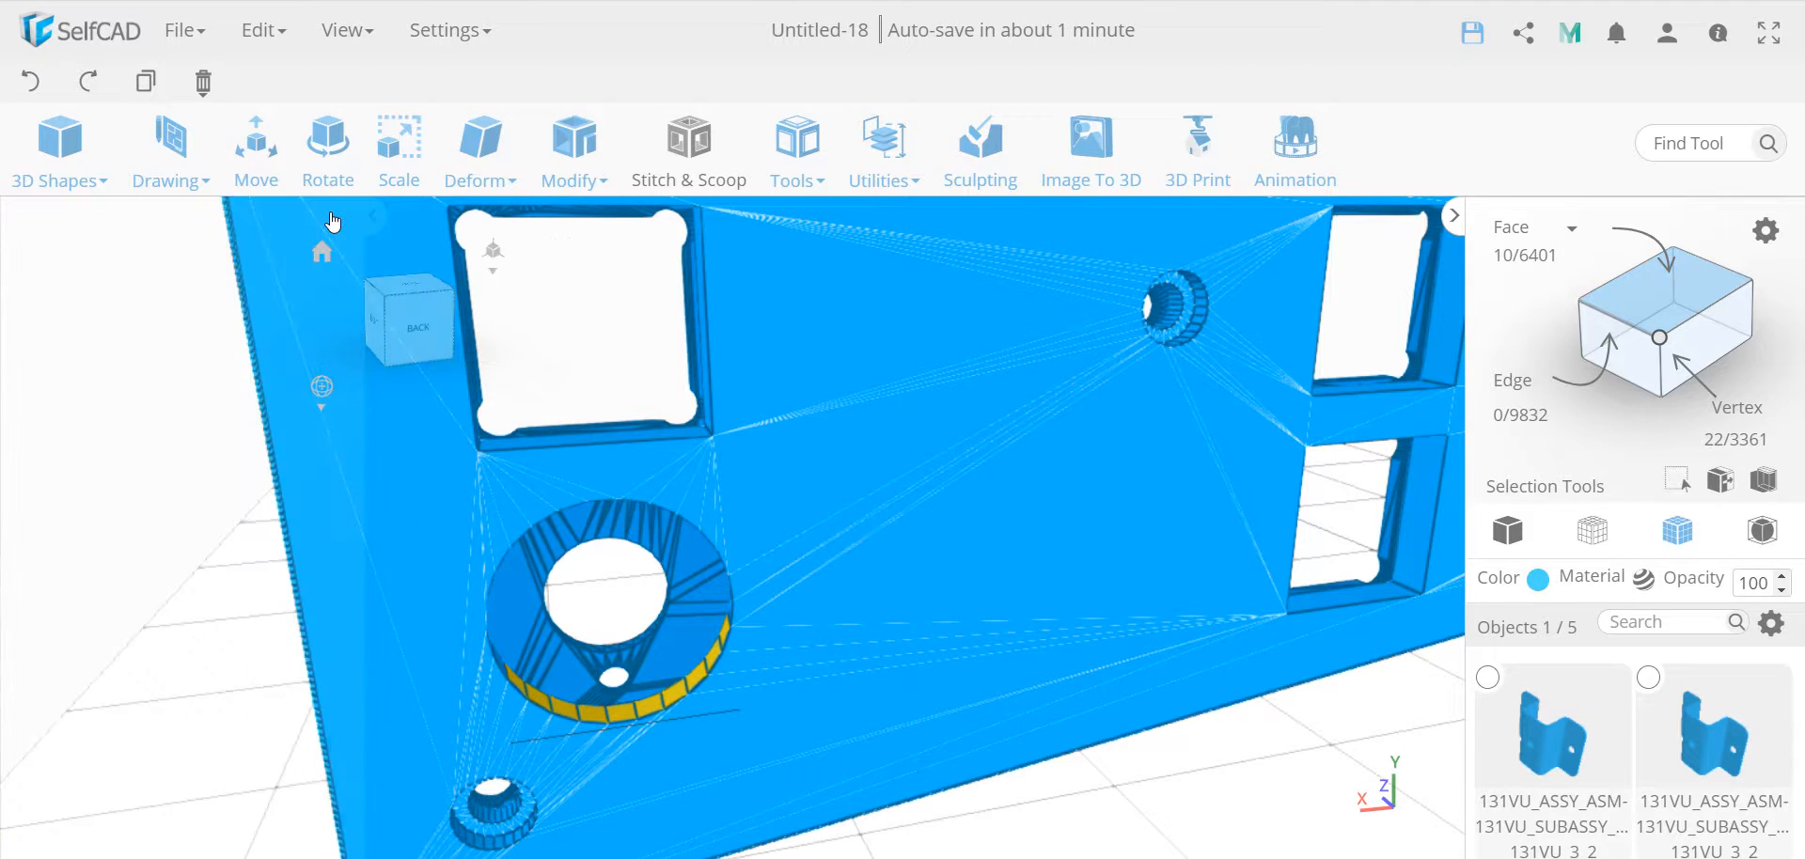
- View the recess from the back and start Reshape on the selected arc of wall faces
{"action": "left_click", "coordinate": [140, 323]}
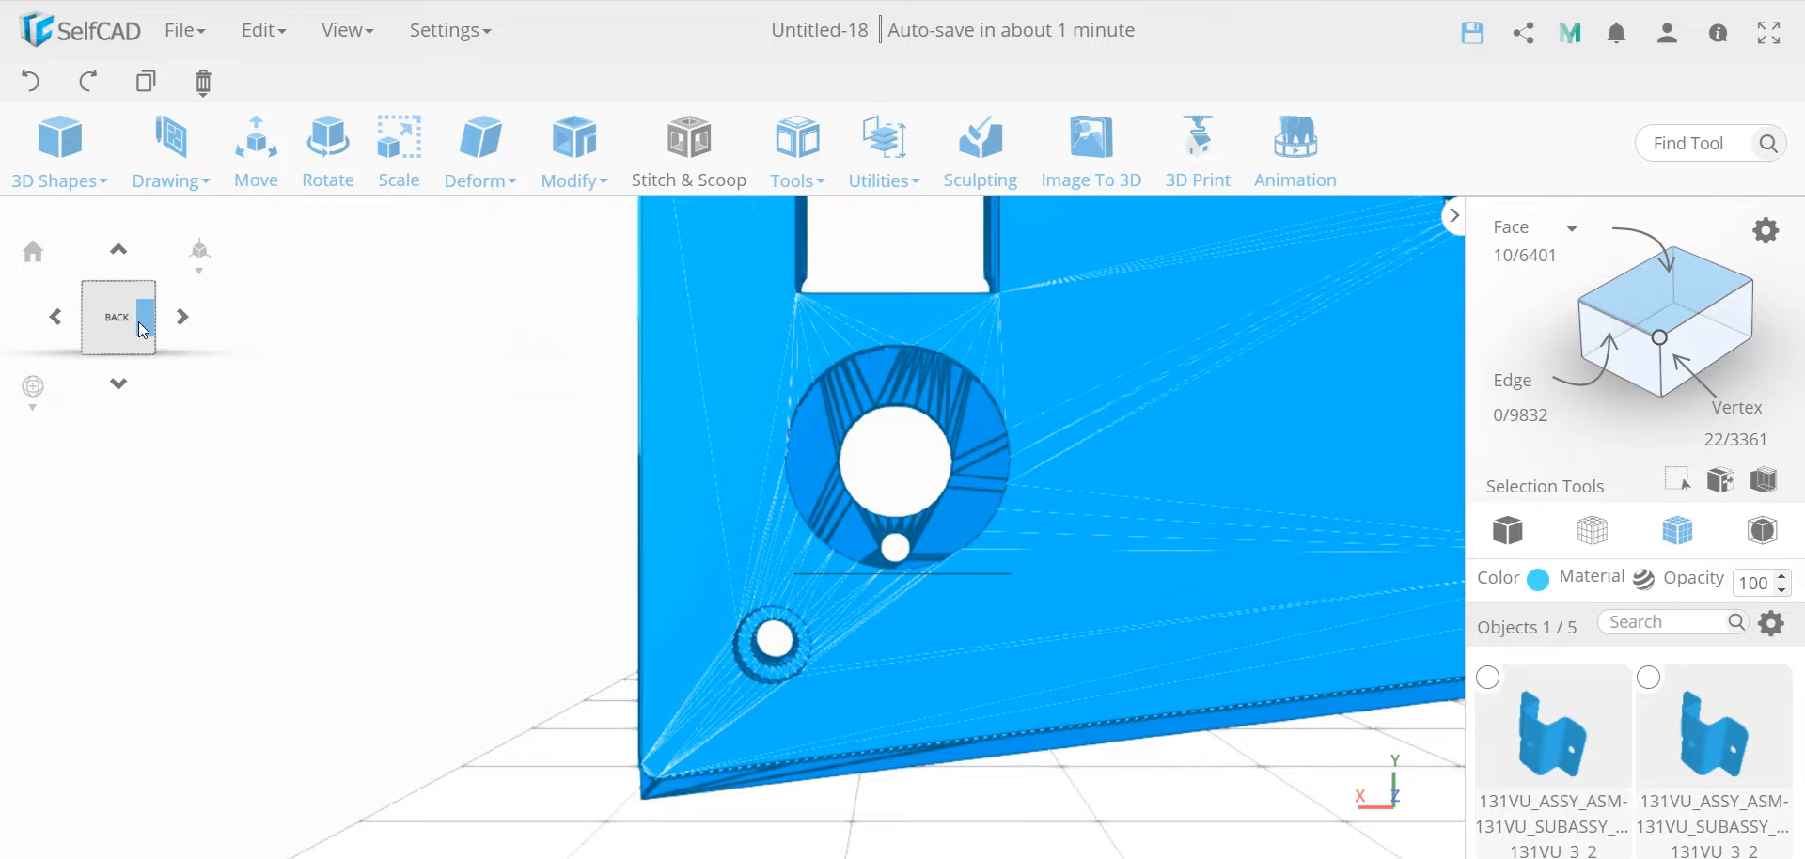
{"action": "scroll", "coordinate": [907, 496], "scroll_direction": "up", "scroll_amount": 5}
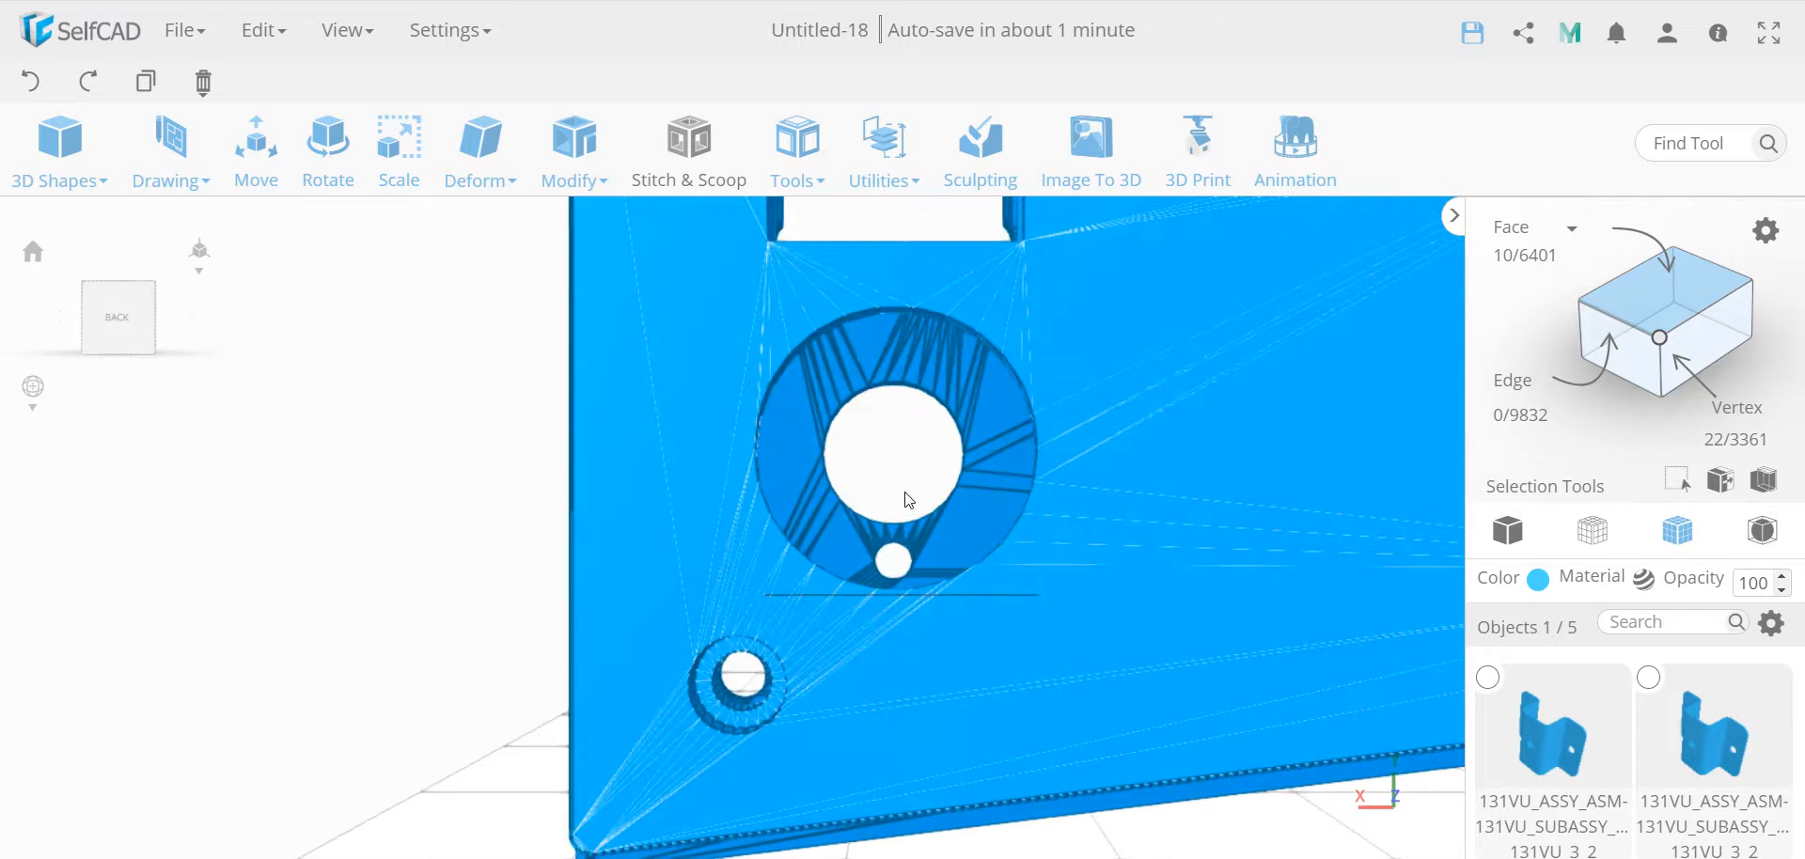
{"action": "scroll", "coordinate": [906, 498], "scroll_direction": "down", "scroll_amount": 1}
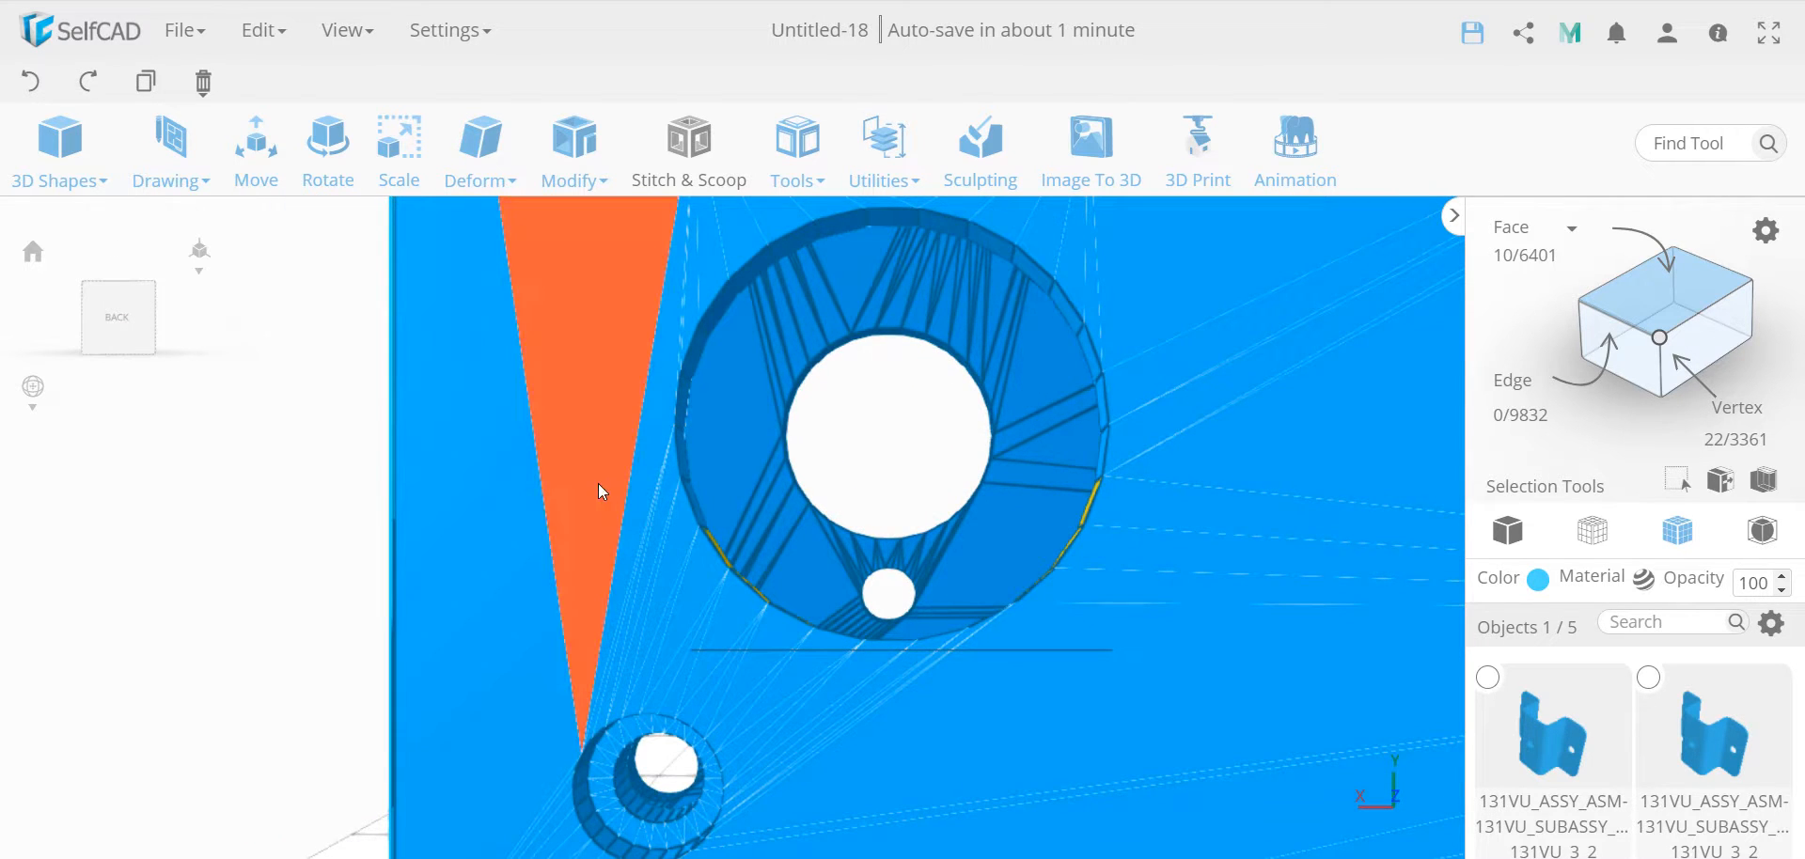
{"action": "left_click", "coordinate": [480, 151]}
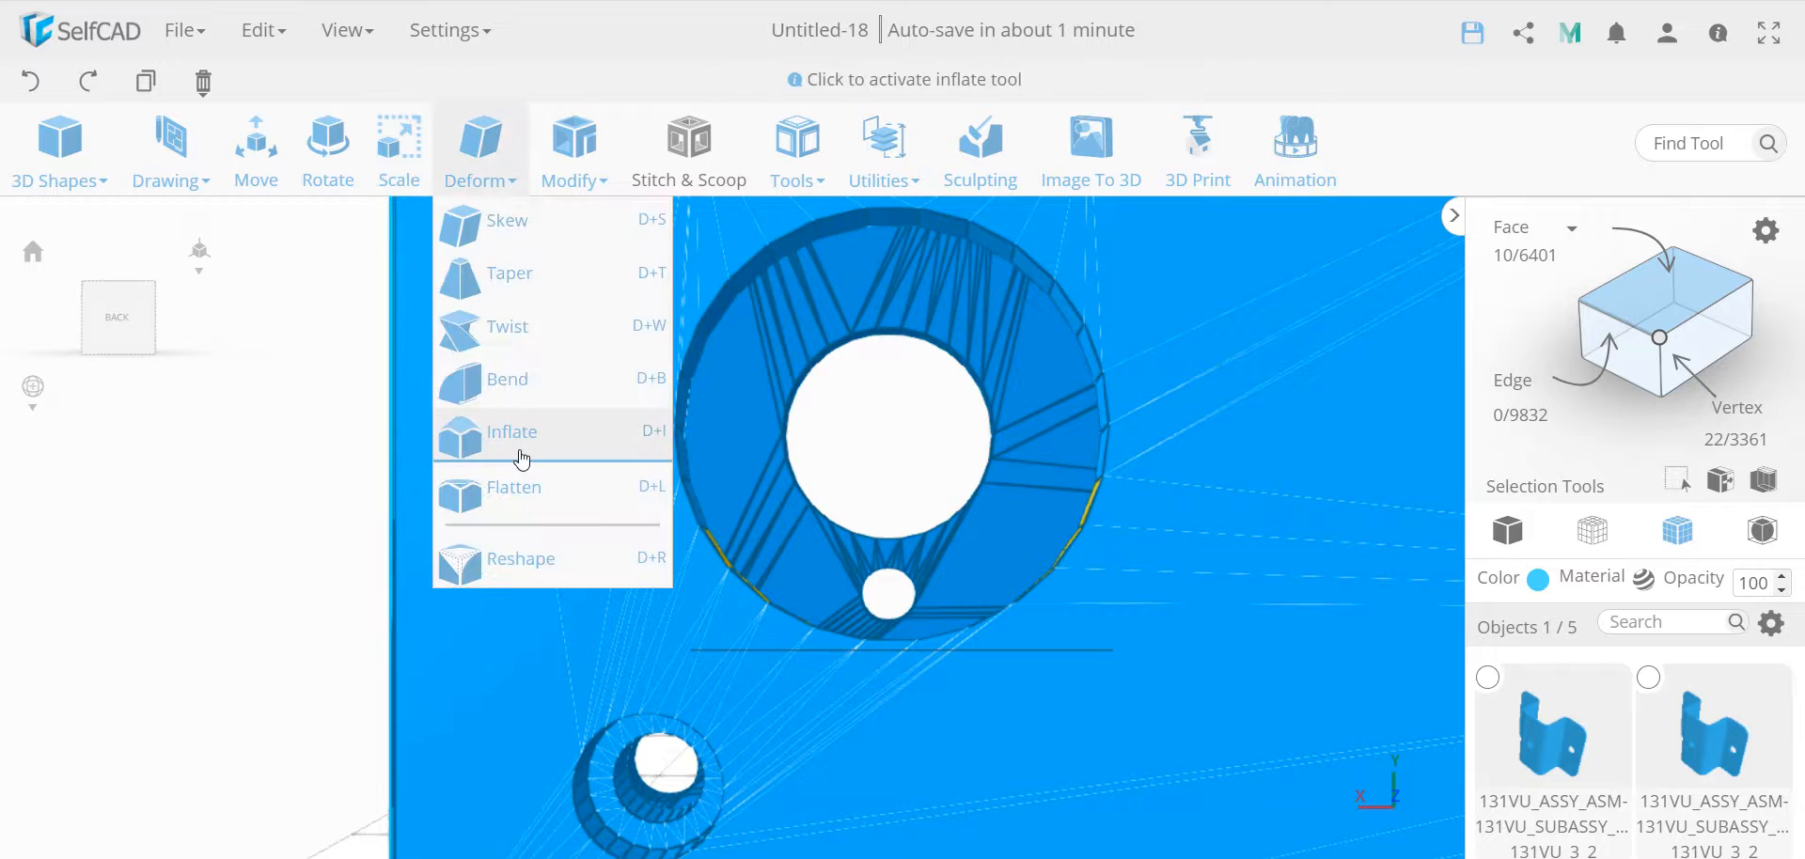
{"action": "left_click", "coordinate": [526, 562]}
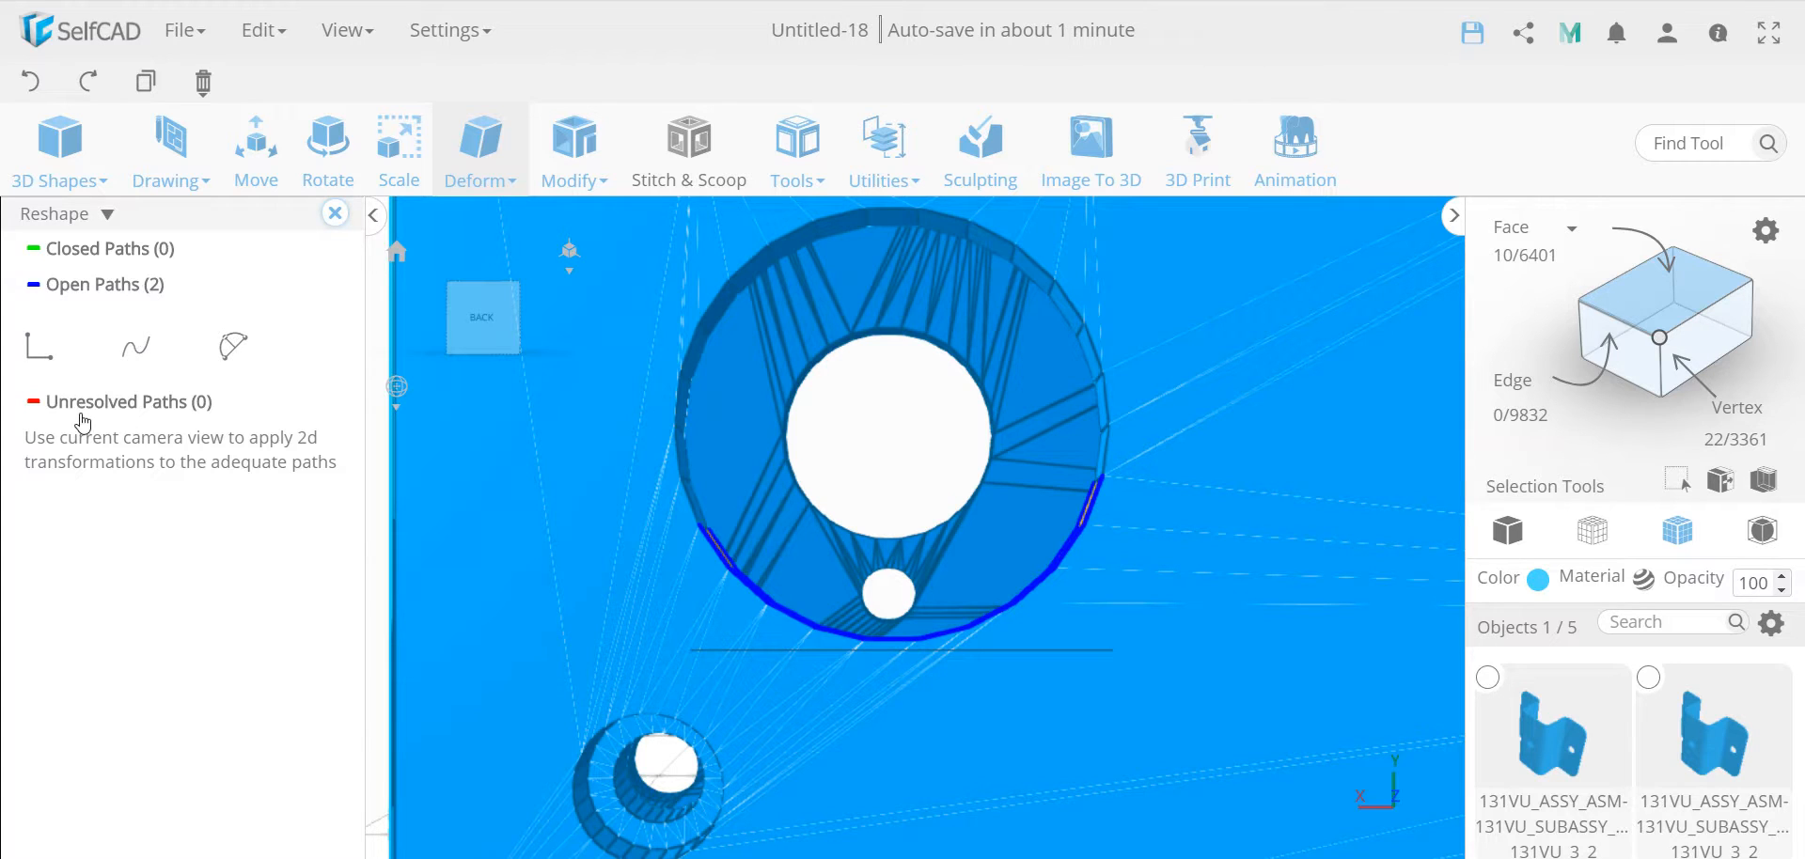
- Try reshaping the arc's open path as a line and as a spline with 4 control points, and undo the change
{"action": "left_click", "coordinate": [45, 363]}
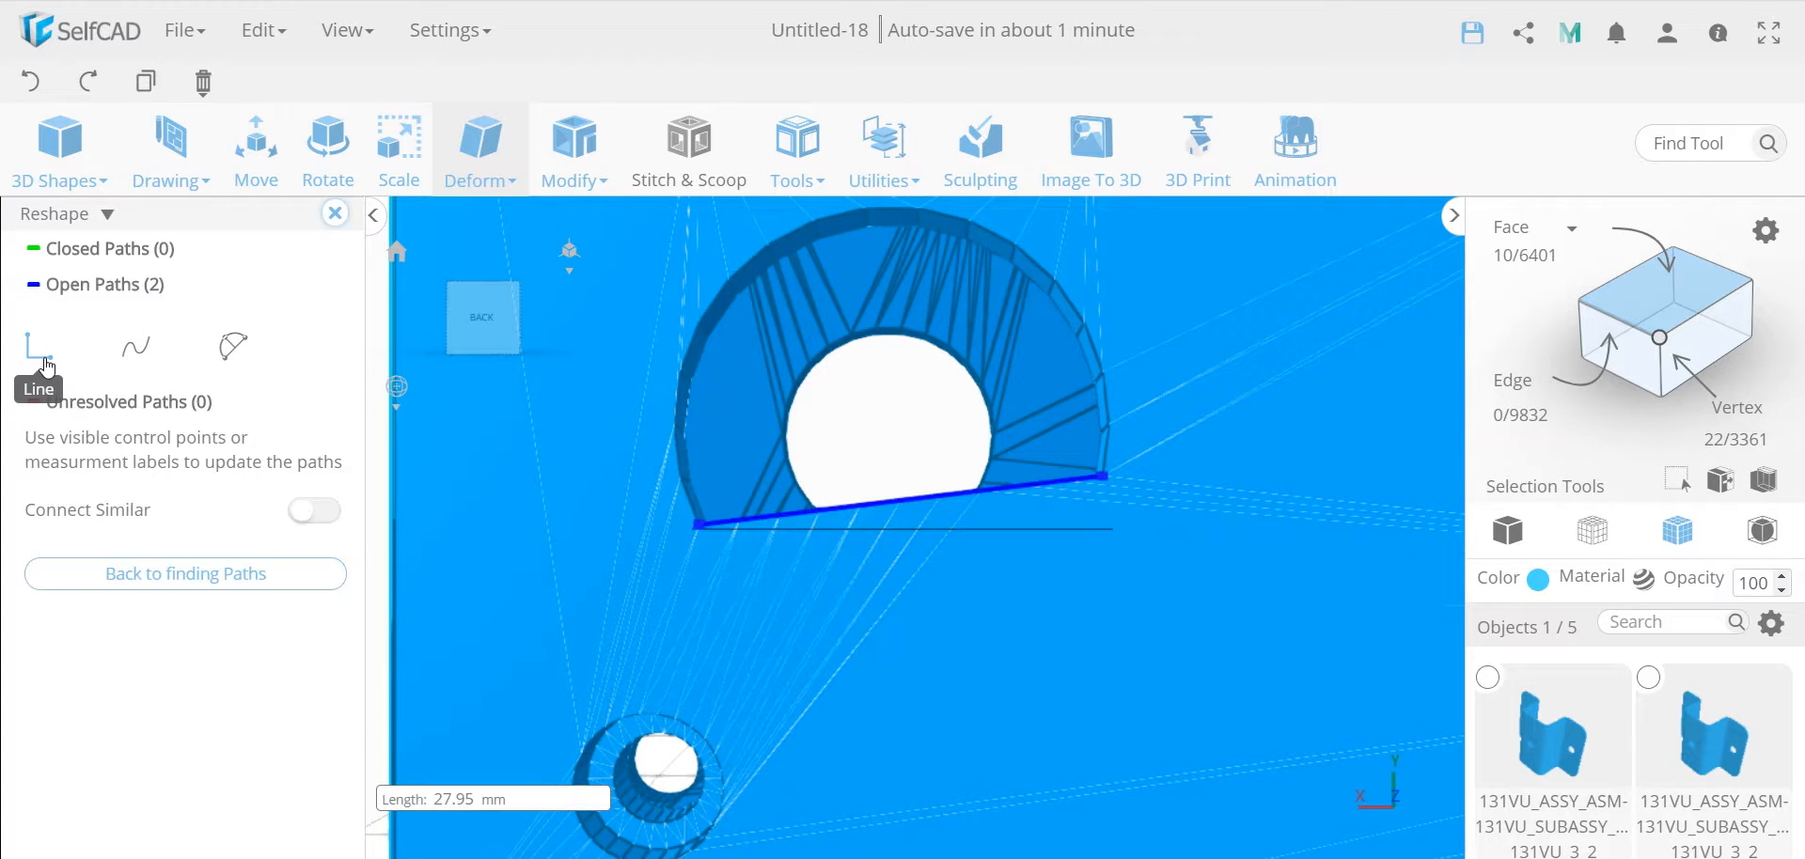
{"action": "left_click", "coordinate": [137, 349]}
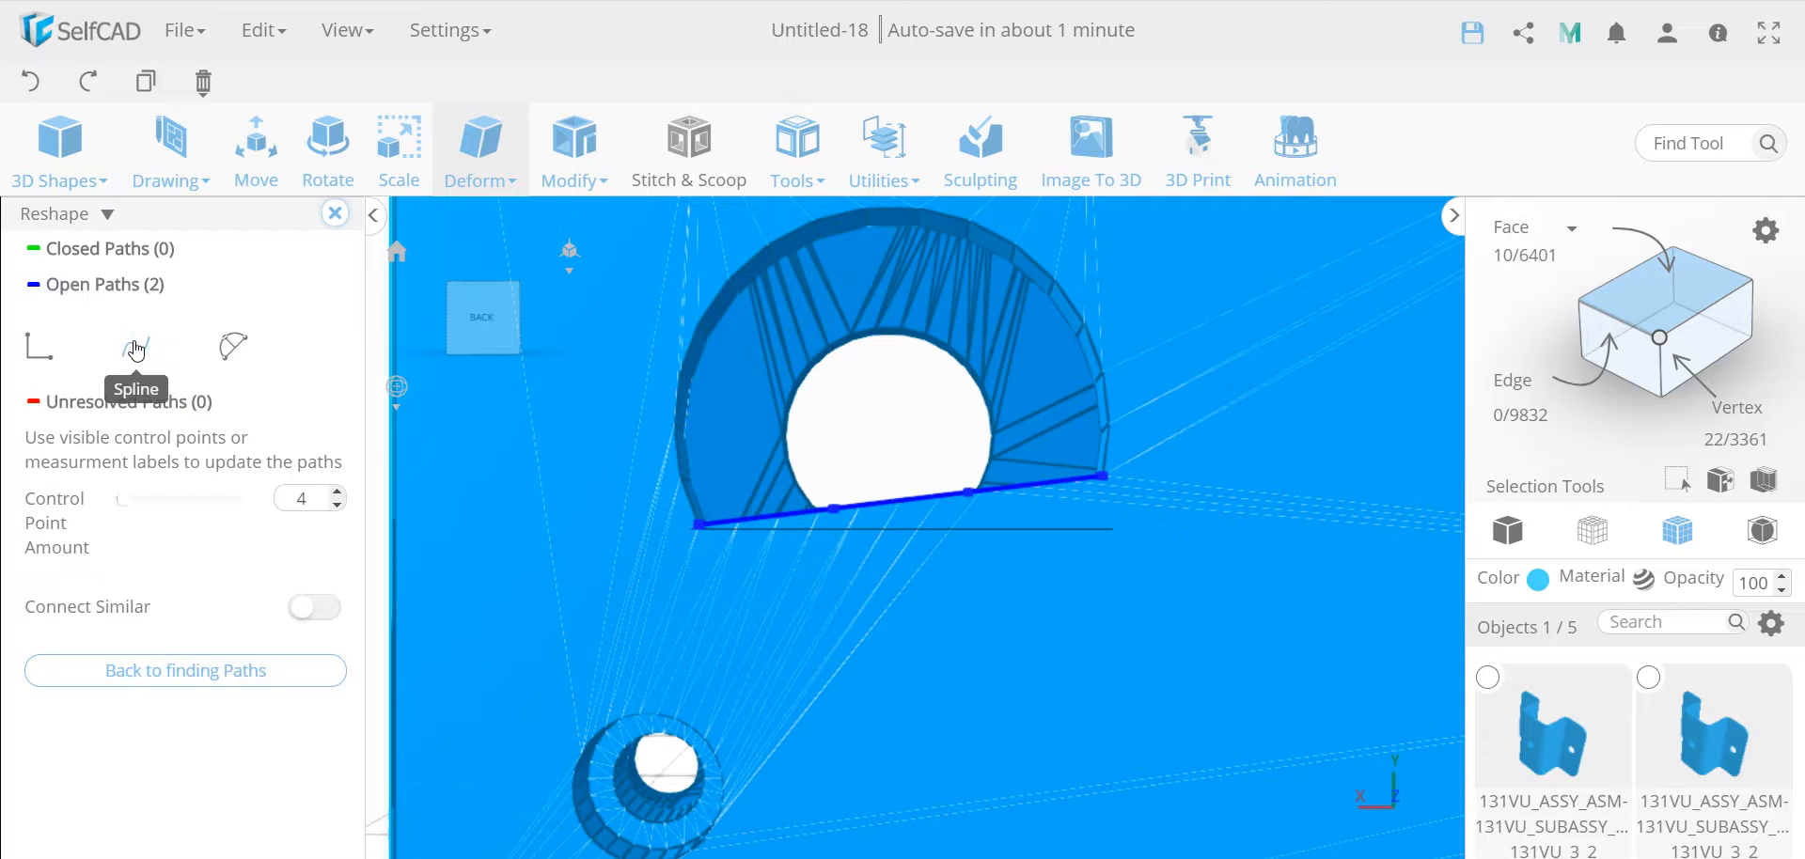
{"action": "left_click", "coordinate": [32, 83]}
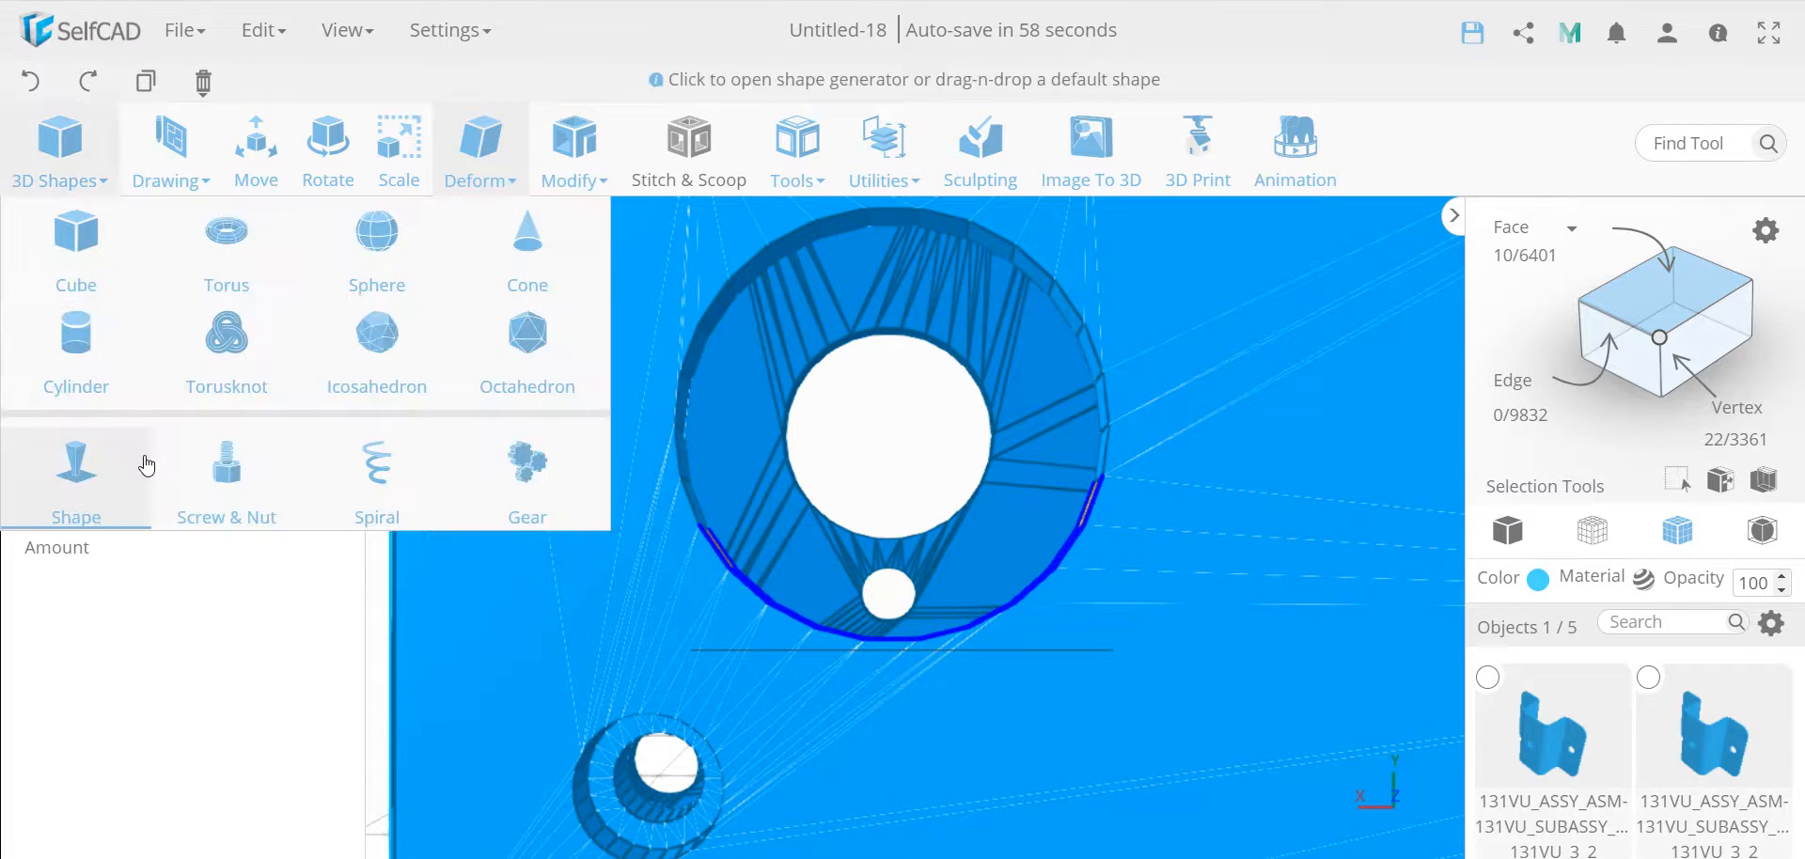
- Try reshaping the arc's open path as a spline with 19 control points, and undo the last change
{"action": "left_click", "coordinate": [141, 355]}
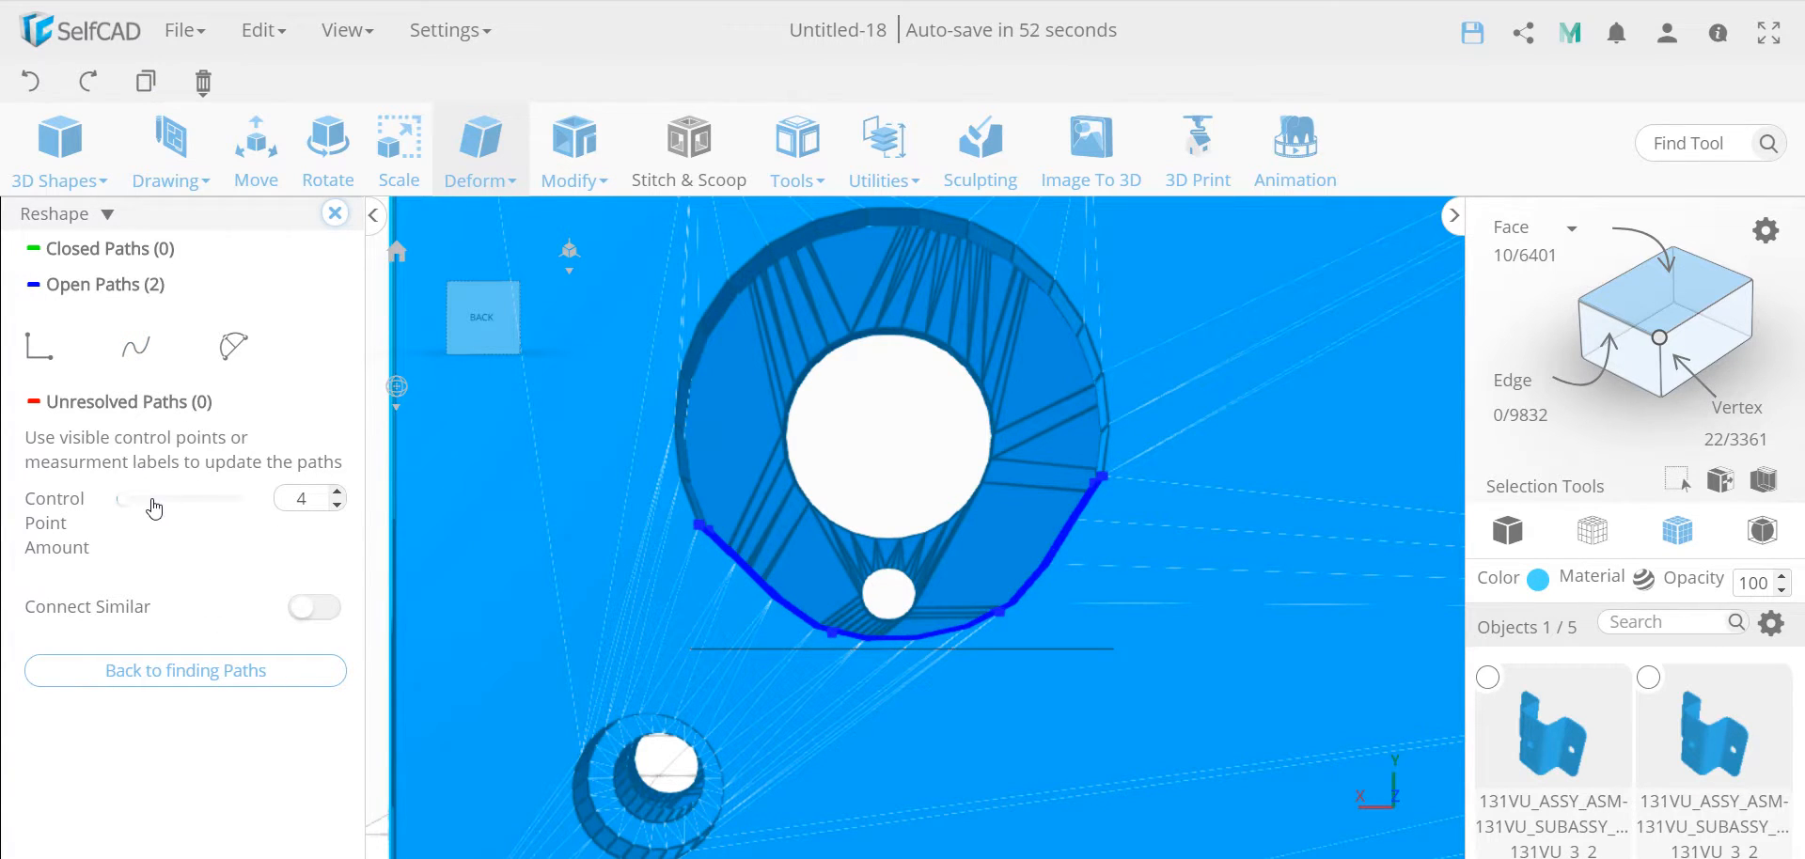
{"action": "left_click_drag", "start_coordinate": [132, 513], "coordinate": [239, 512]}
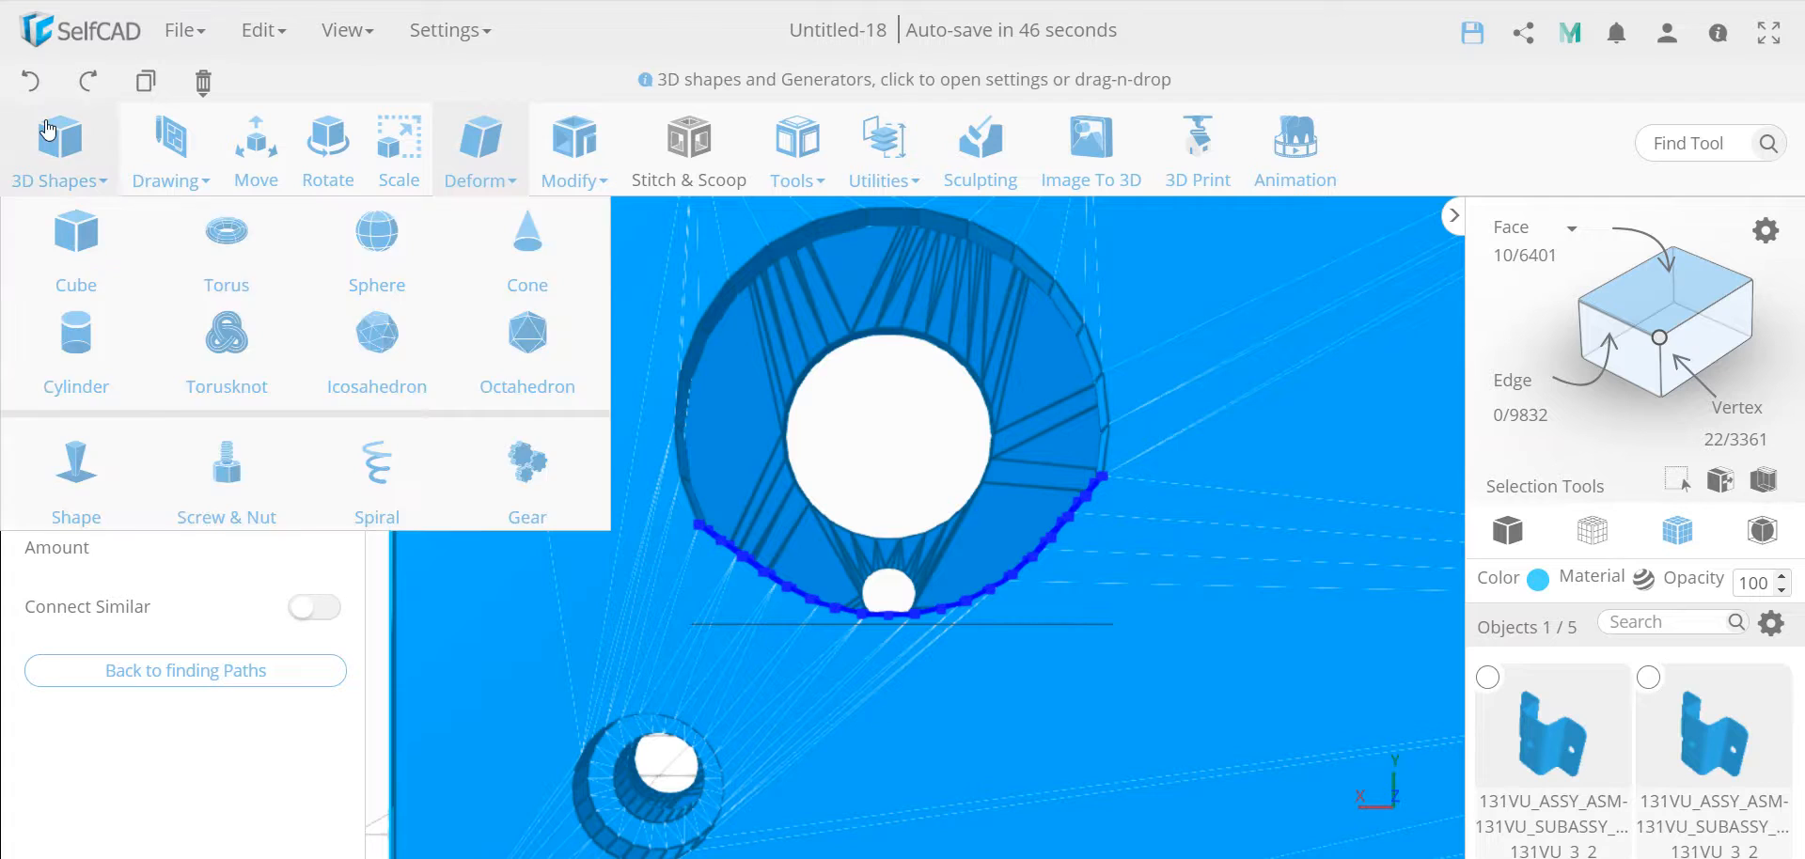
{"action": "left_click", "coordinate": [32, 79]}
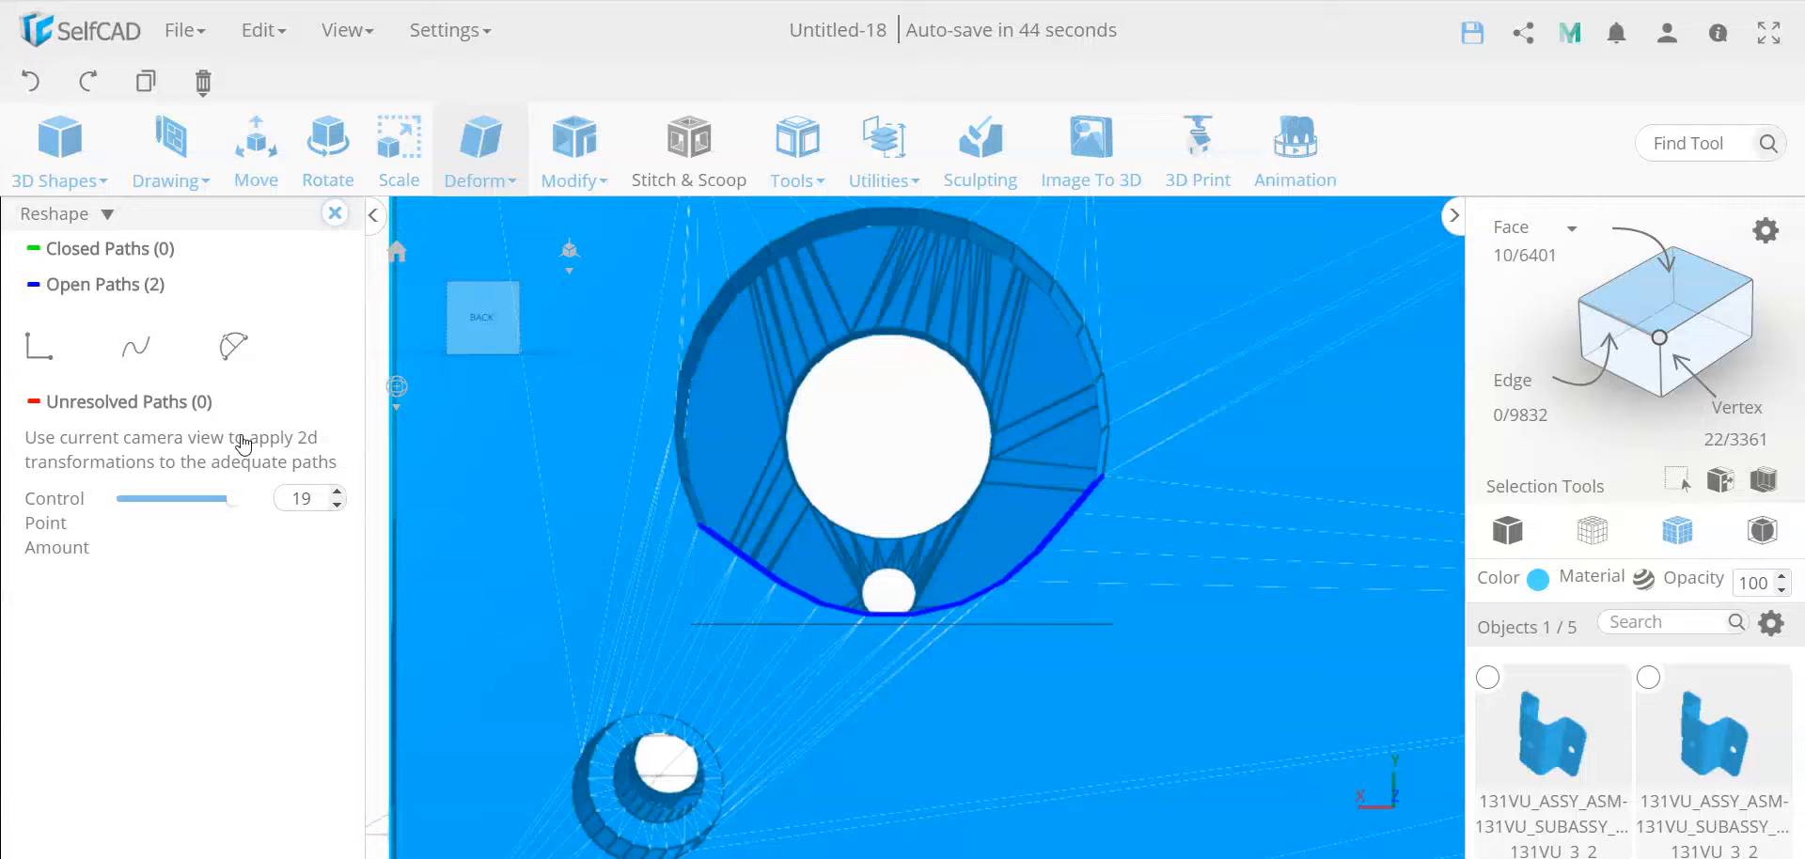
- Reshape the recess's open path as an arc, turn on Connect Similar, and pull its bulge freehand to about 6.9 mm
{"action": "left_click", "coordinate": [235, 355]}
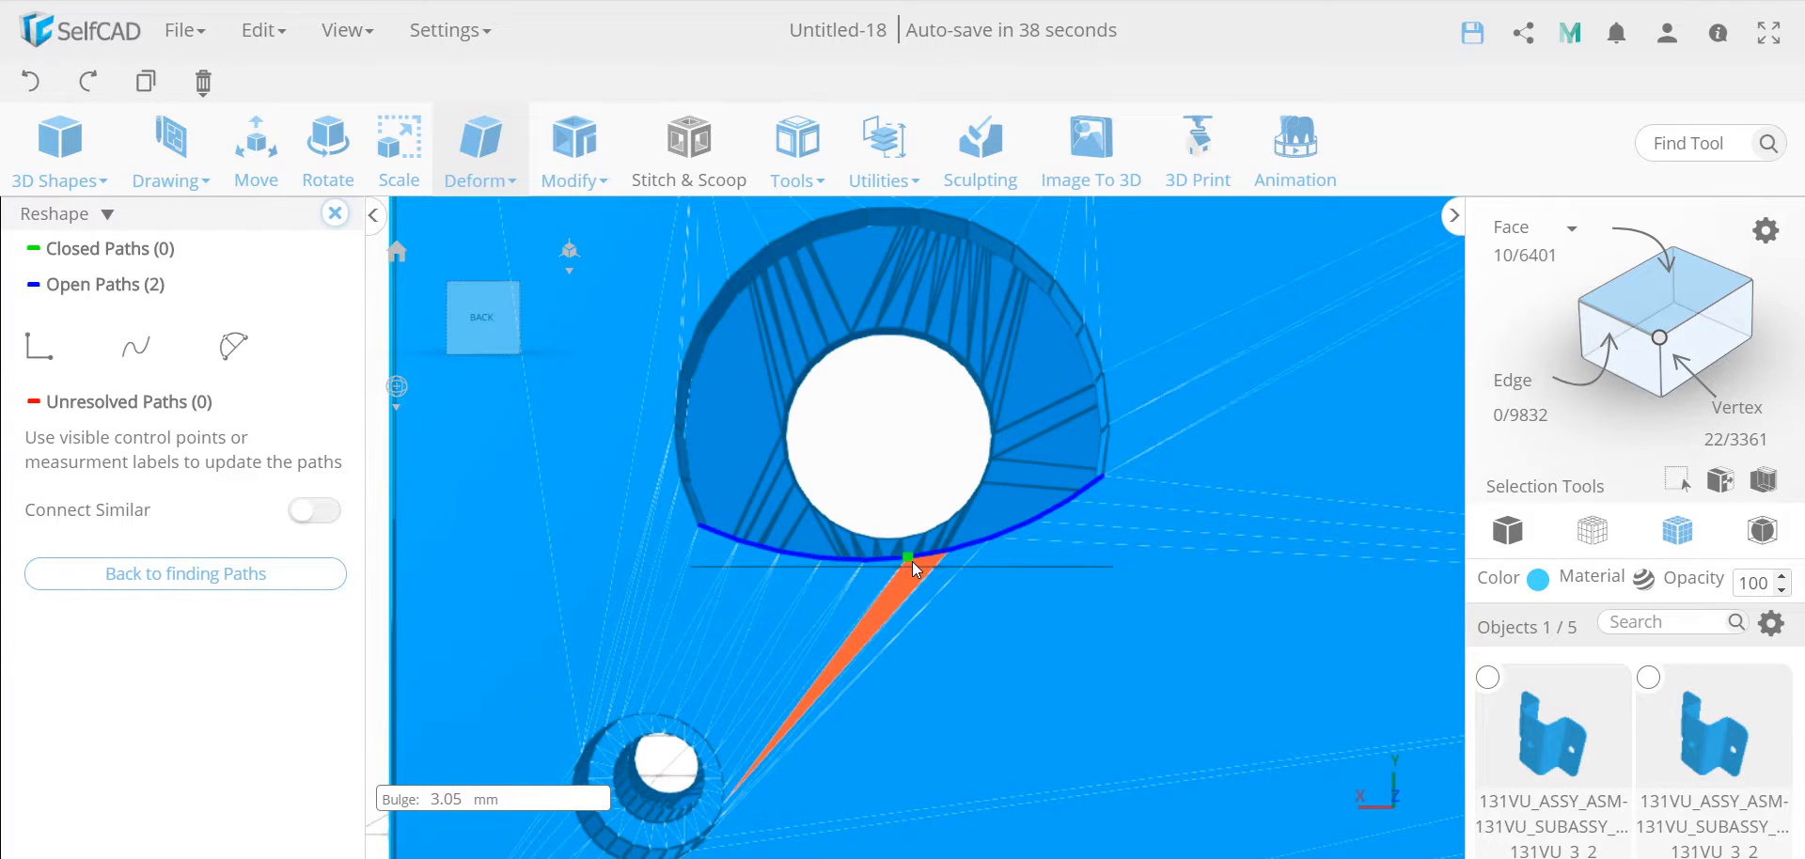
{"action": "mouse_move", "coordinate": [912, 561]}
{"action": "left_mouse_down"}
{"action": "mouse_move", "coordinate": [955, 747]}
{"action": "mouse_move", "coordinate": [913, 580]}
{"action": "left_mouse_up"}
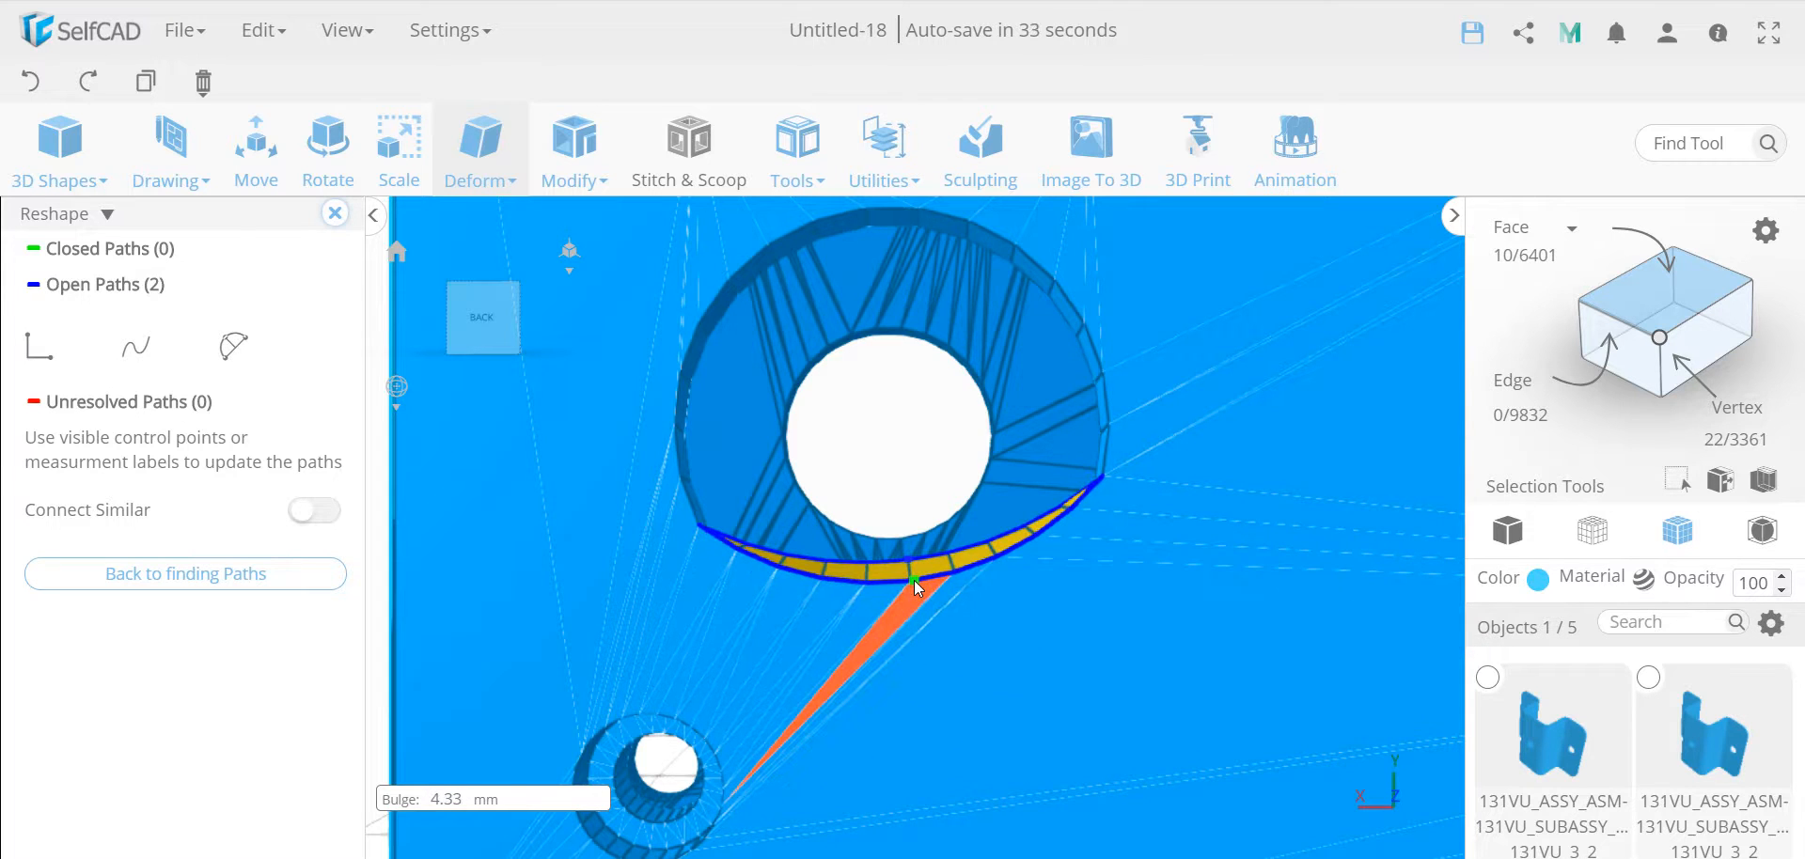
{"action": "left_click", "coordinate": [314, 510]}
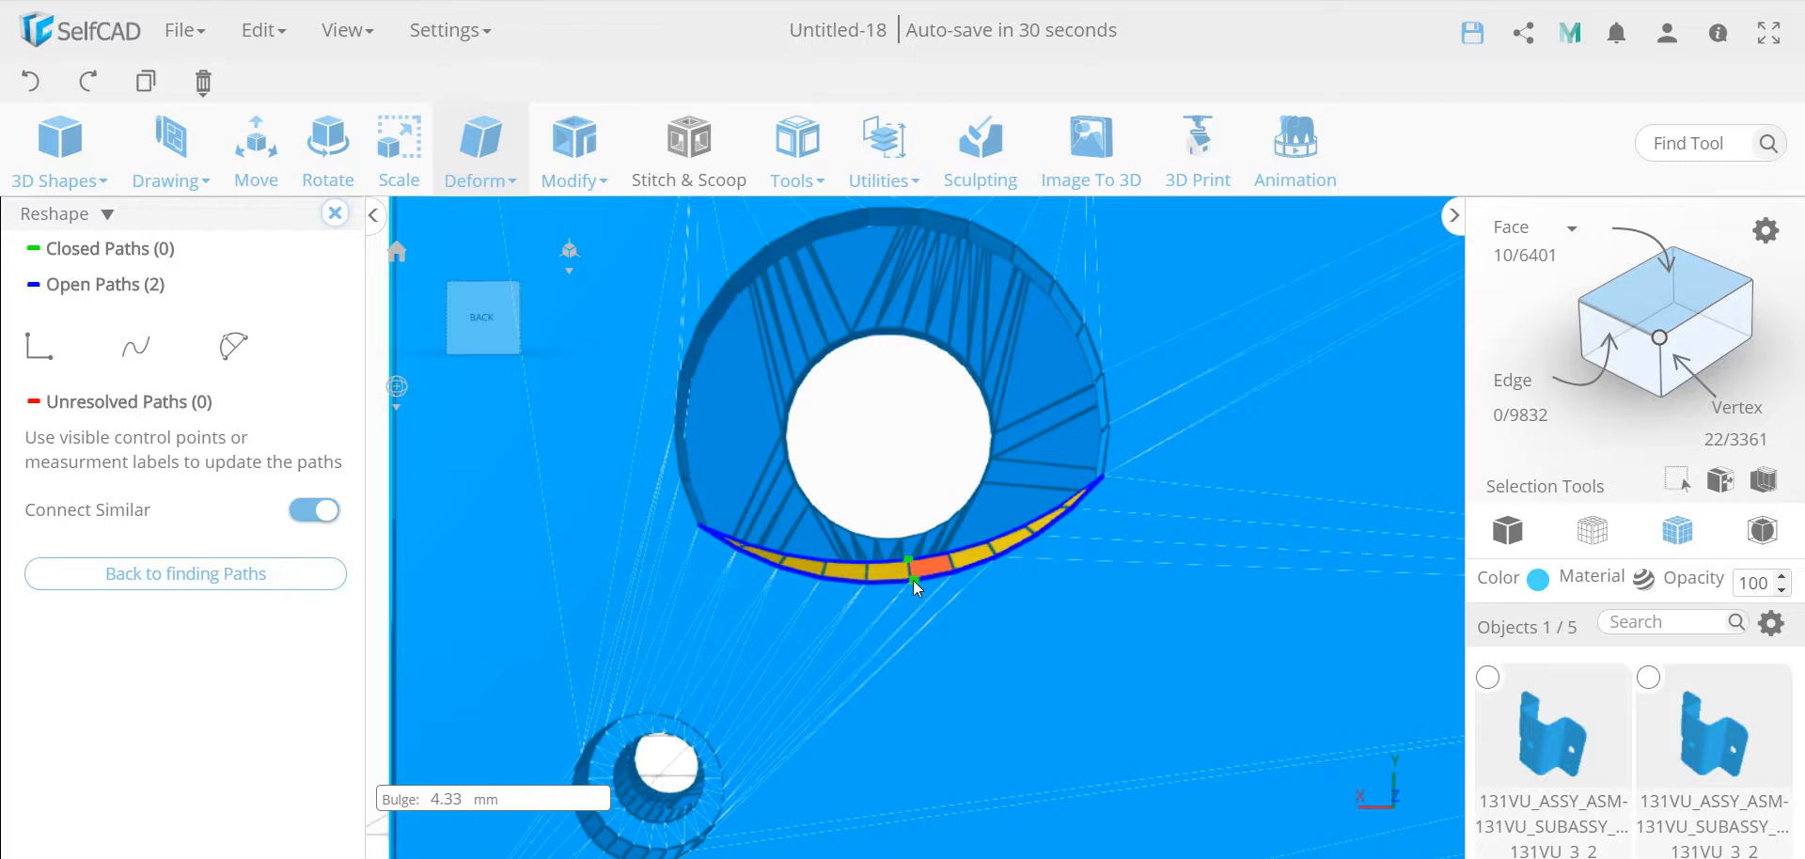
{"action": "left_click_drag", "start_coordinate": [912, 583], "coordinate": [902, 650]}
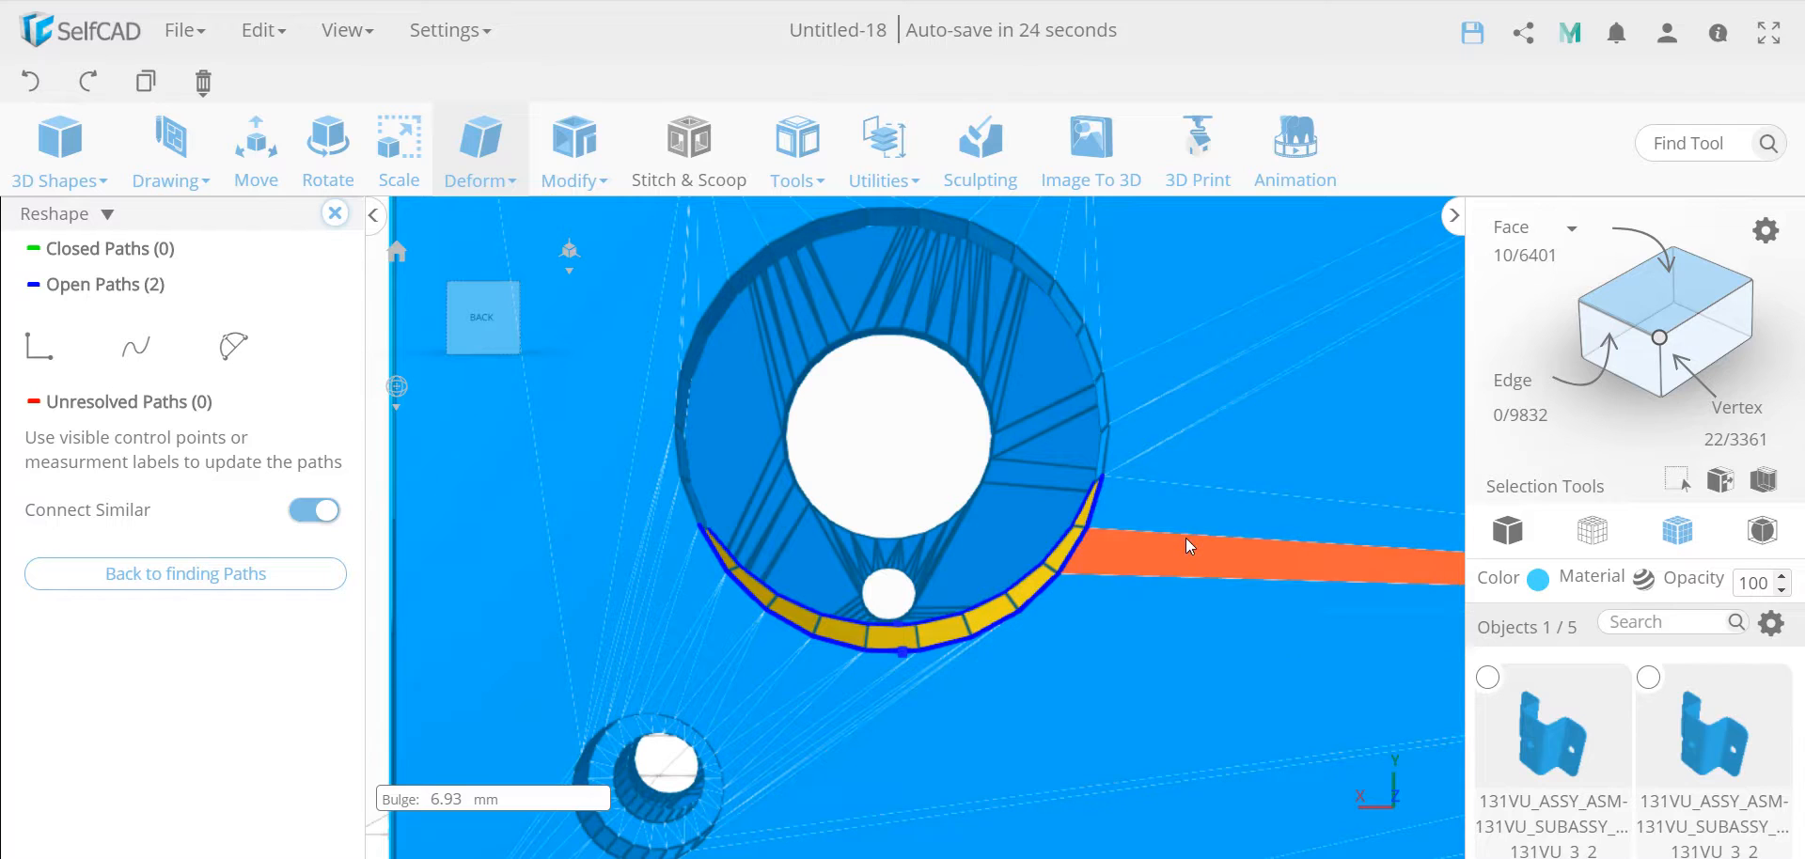
{"action": "left_click", "coordinate": [494, 330]}
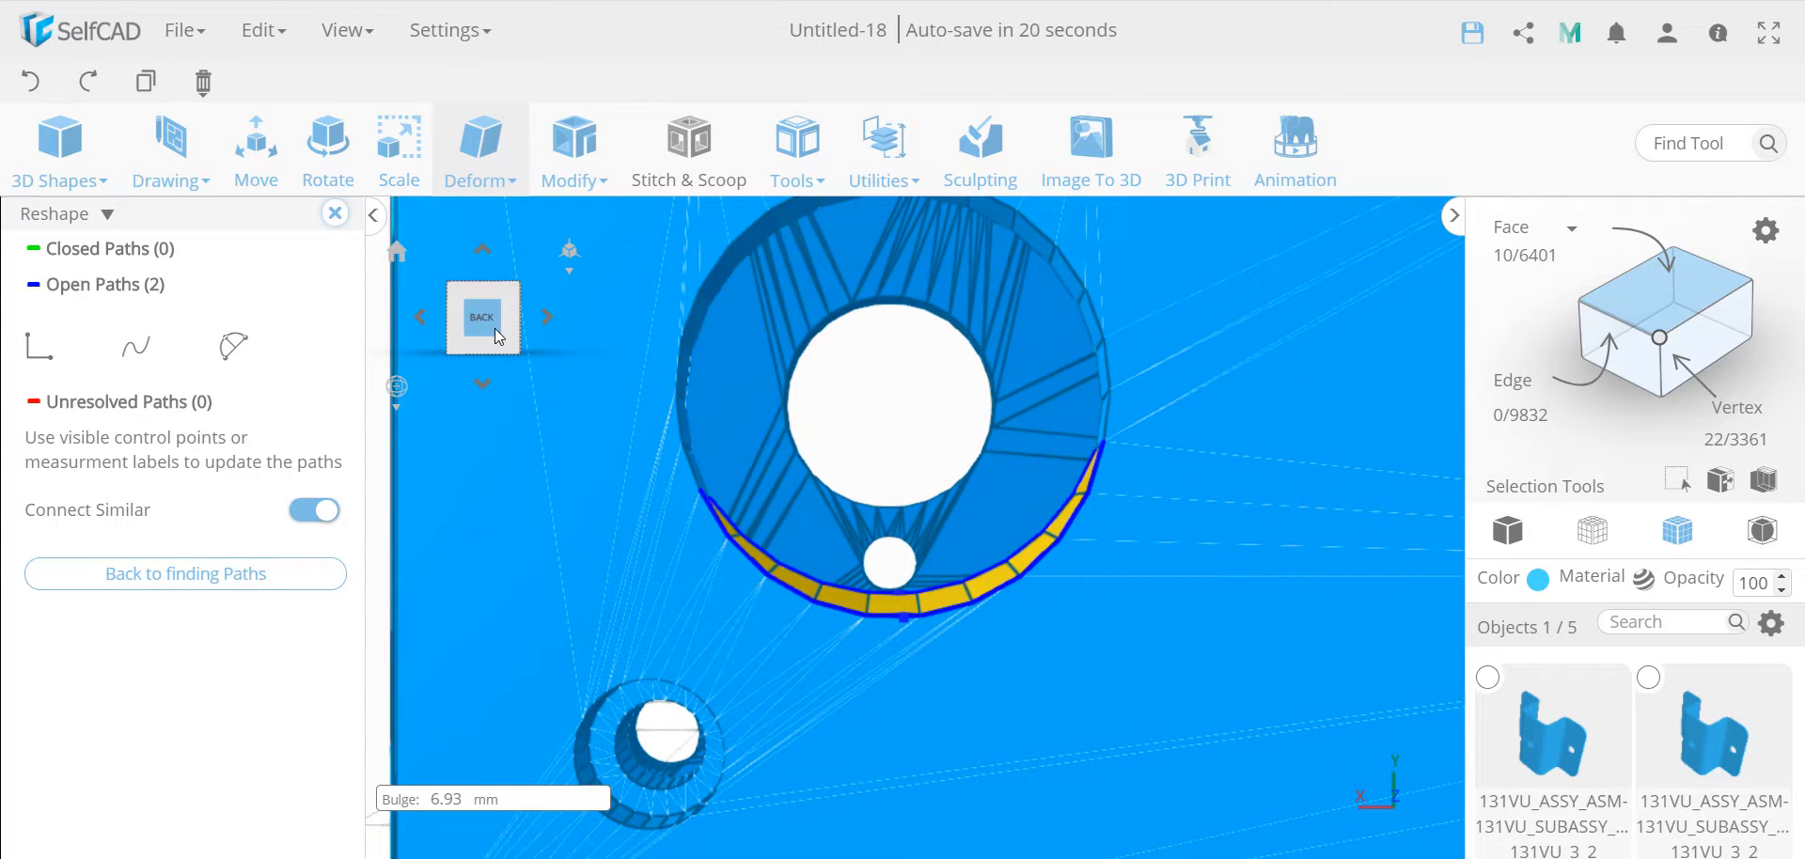